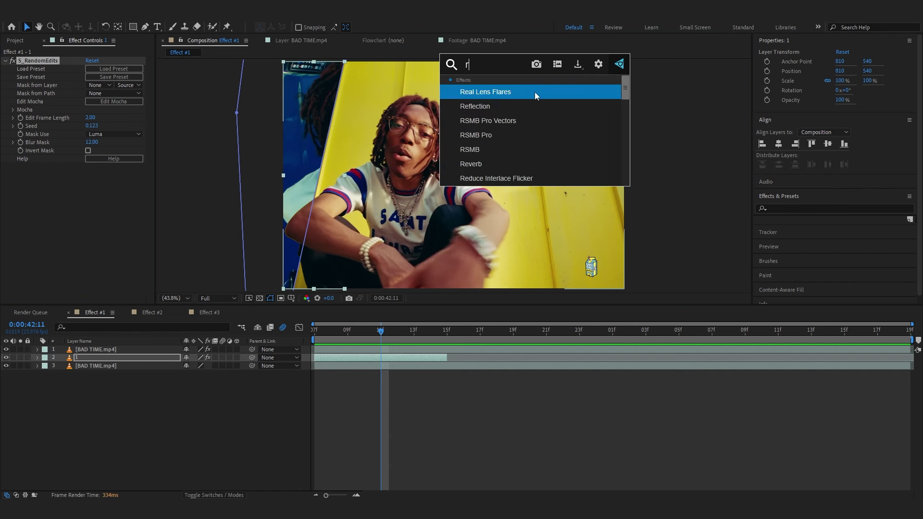
Apply the RSMB motion blur effect to layer 1 and check it across its frames
{"action": "left_click", "coordinate": [550, 127]}
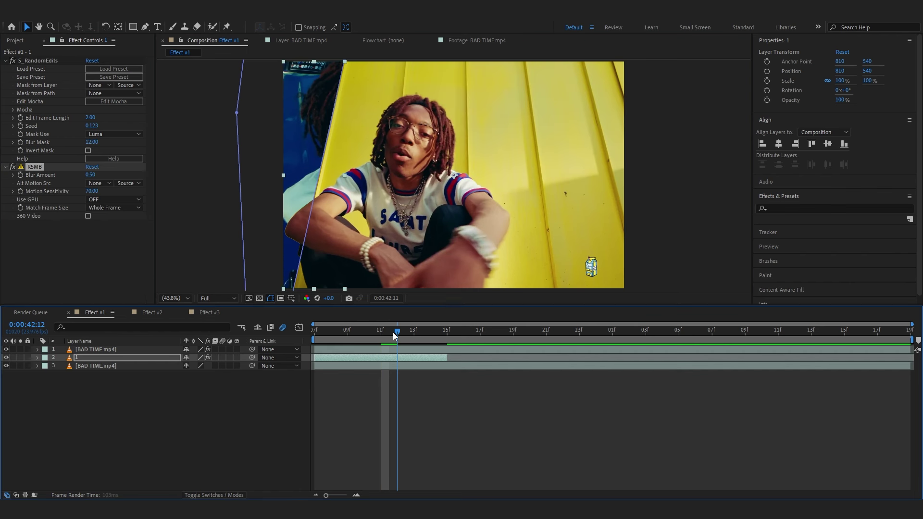
{"action": "left_click", "coordinate": [412, 336]}
{"action": "left_click_drag", "start_coordinate": [412, 336], "coordinate": [140, 363]}
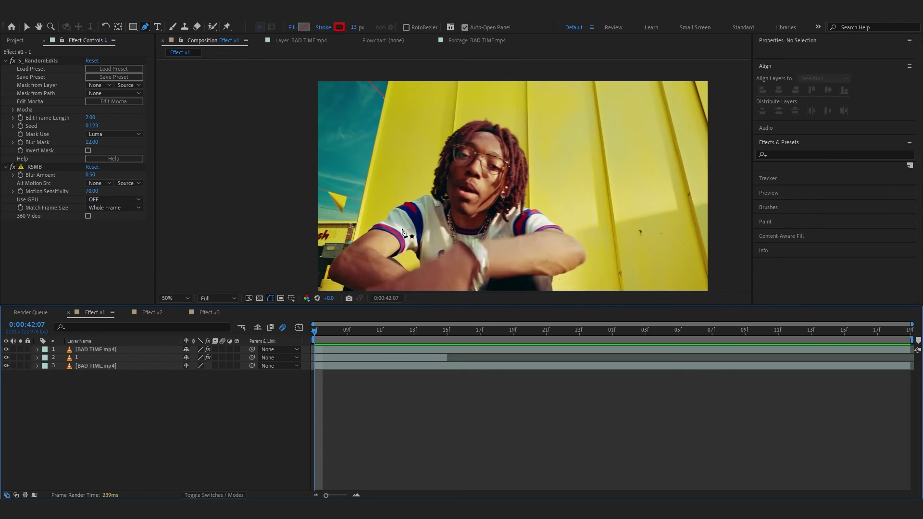
Duplicate the bottom BAD TIME.mp4 layer and trim the copy to run from 0:00:42:15 through 0:00:42:22
{"action": "left_click_drag", "start_coordinate": [427, 236], "coordinate": [387, 212]}
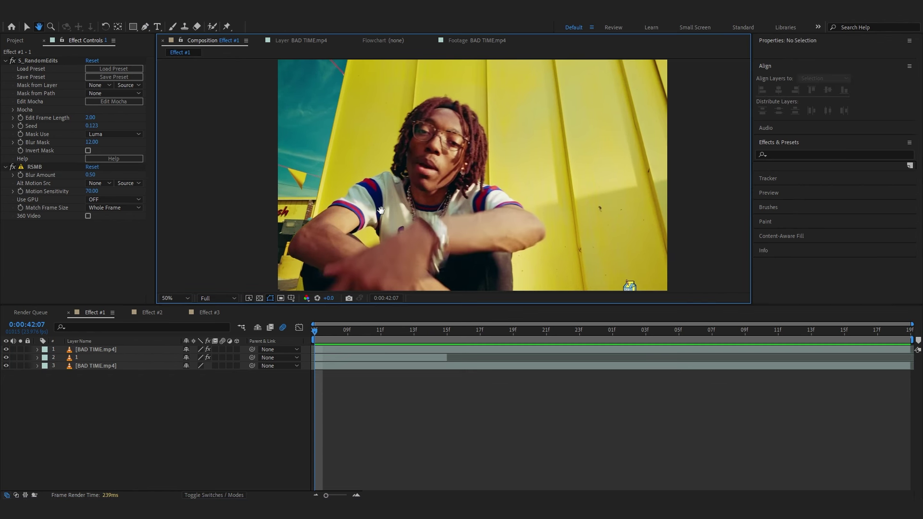
{"action": "left_click", "coordinate": [413, 366]}
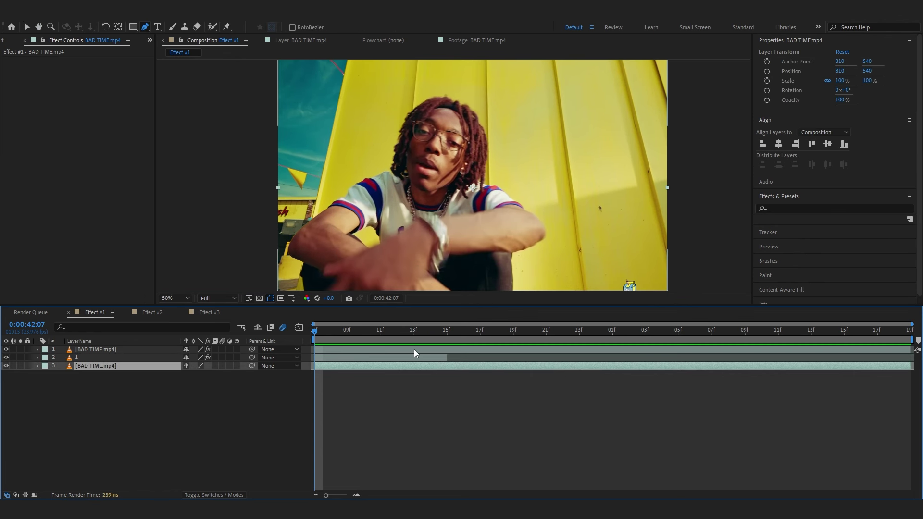
{"action": "key", "text": "ctrl+d"}
{"action": "left_click", "coordinate": [447, 331]}
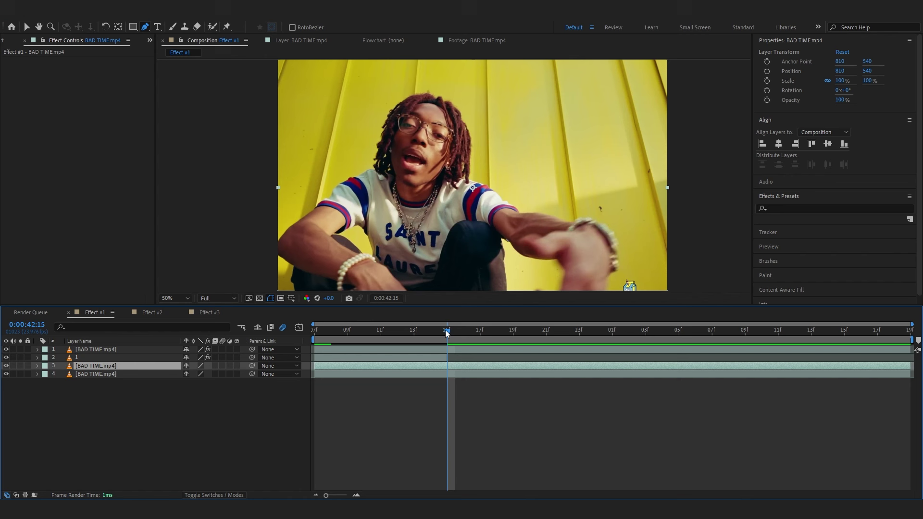
{"action": "left_click", "coordinate": [561, 334]}
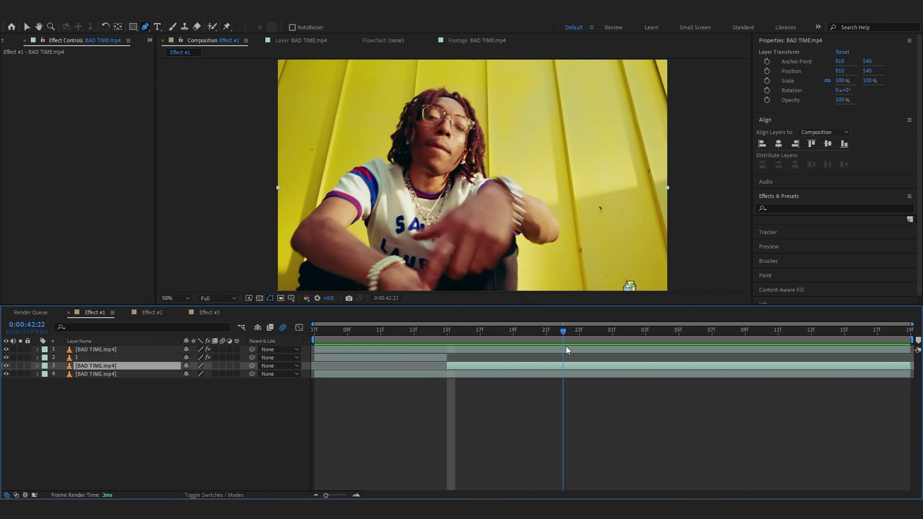
{"action": "key", "text": "Home"}
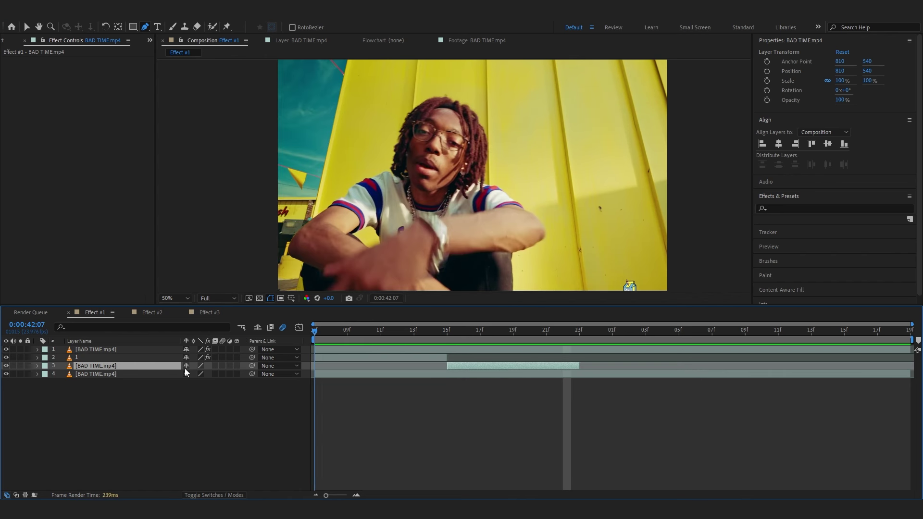
Draw a pen mask at 0:00:42:15 on the trimmed clip, around the yellow wall panel behind the performer's head
{"action": "left_click_drag", "start_coordinate": [461, 367], "coordinate": [333, 377]}
{"action": "key", "text": "ctrl+z"}
{"action": "left_click_drag", "start_coordinate": [462, 335], "coordinate": [447, 337]}
{"action": "scroll", "coordinate": [342, 96], "scroll_direction": "up", "scroll_amount": 3}
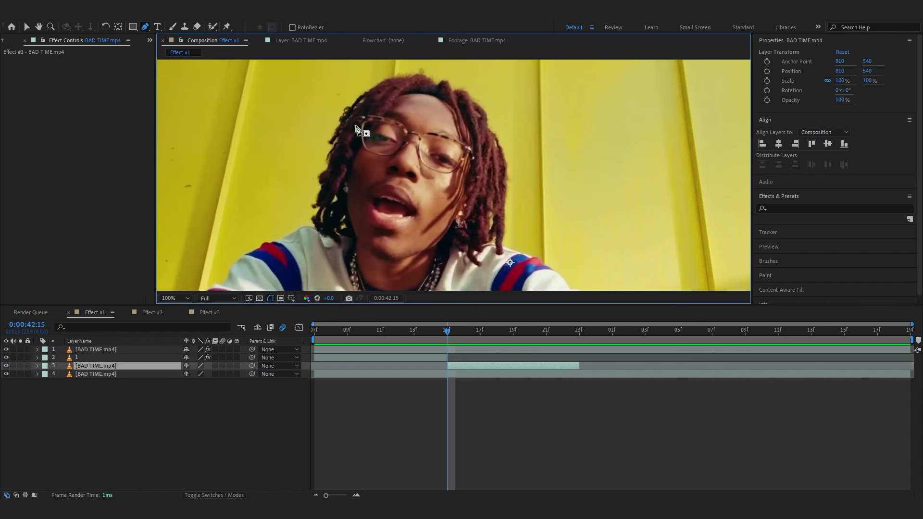
{"action": "left_click", "coordinate": [431, 130]}
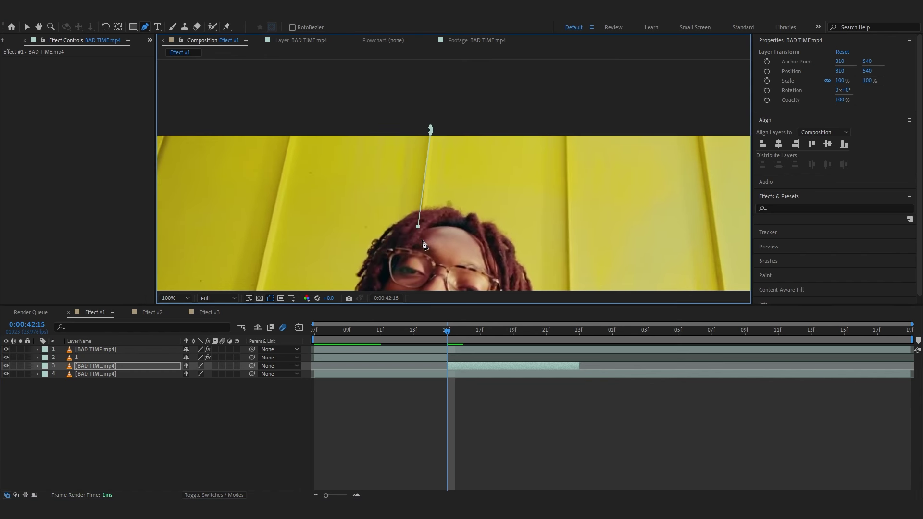
{"action": "left_click", "coordinate": [417, 237]}
{"action": "left_click", "coordinate": [422, 237]}
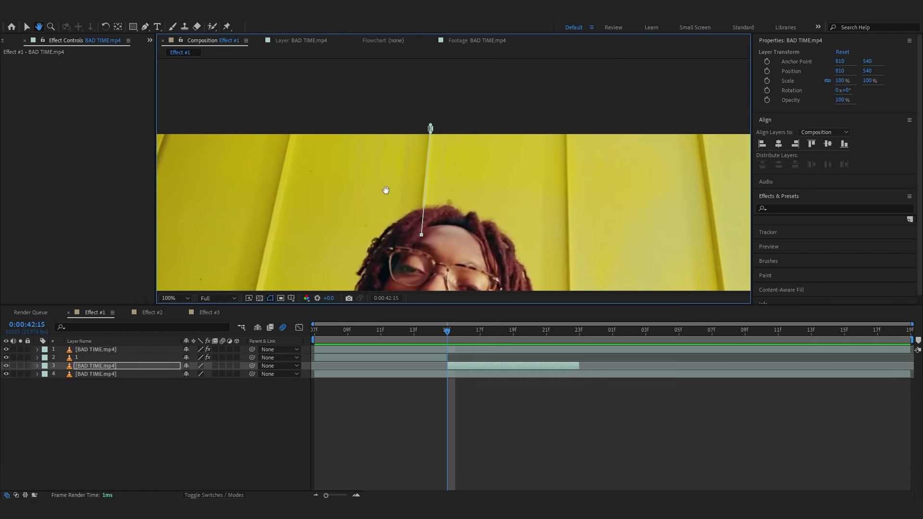
{"action": "left_click_drag", "start_coordinate": [386, 192], "coordinate": [409, 239]}
{"action": "left_click", "coordinate": [318, 173]}
{"action": "left_click", "coordinate": [404, 144]}
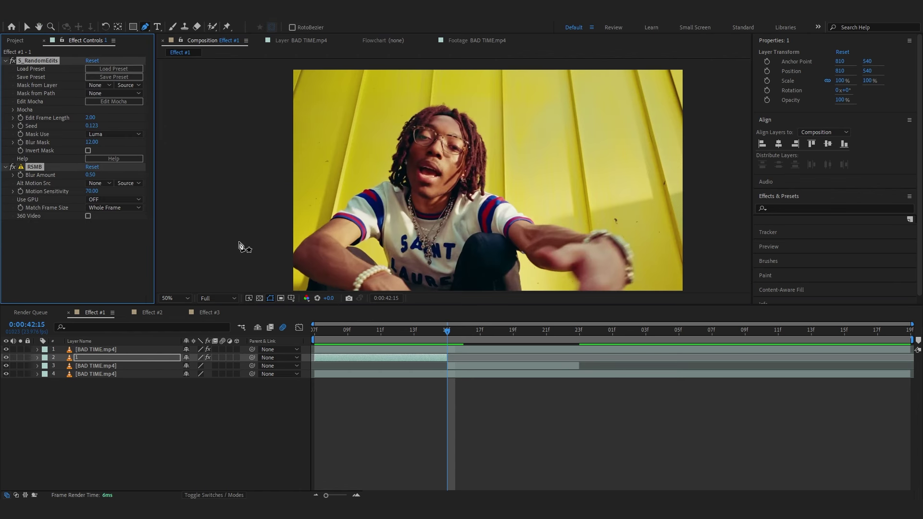
Paste the S_RandomEdits and RSMB effects from layer 1 onto the masked clip and set its Seed to 0.173
{"action": "left_click", "coordinate": [471, 370]}
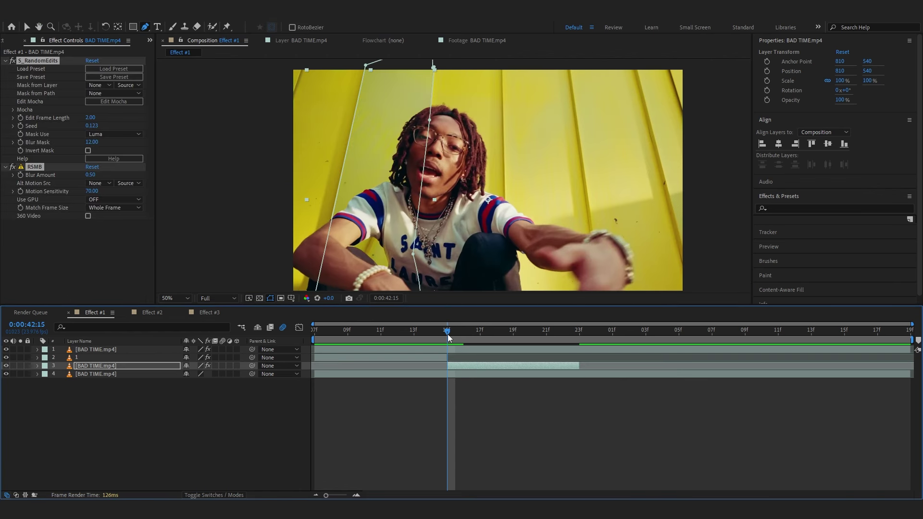
{"action": "key", "text": "Page_Down"}
{"action": "key", "text": "Page_Down"}
{"action": "key", "text": "Page_Down"}
{"action": "key", "text": "Page_Down"}
{"action": "left_click", "coordinate": [31, 227]}
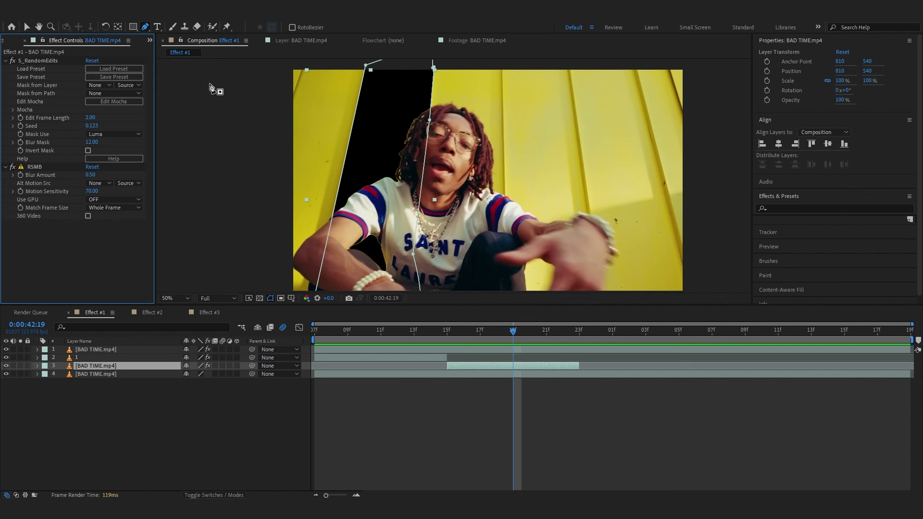
{"action": "left_click_drag", "start_coordinate": [92, 125], "coordinate": [111, 125]}
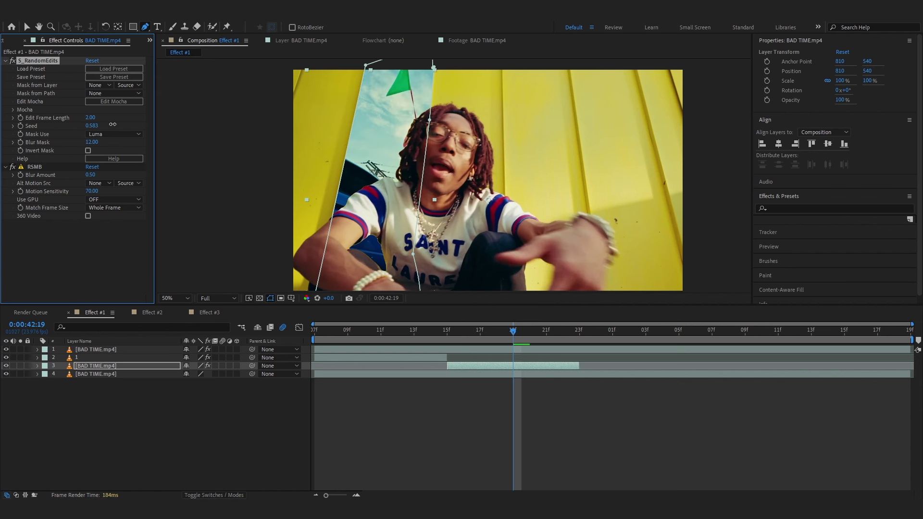
{"action": "left_click_drag", "start_coordinate": [91, 126], "coordinate": [79, 131]}
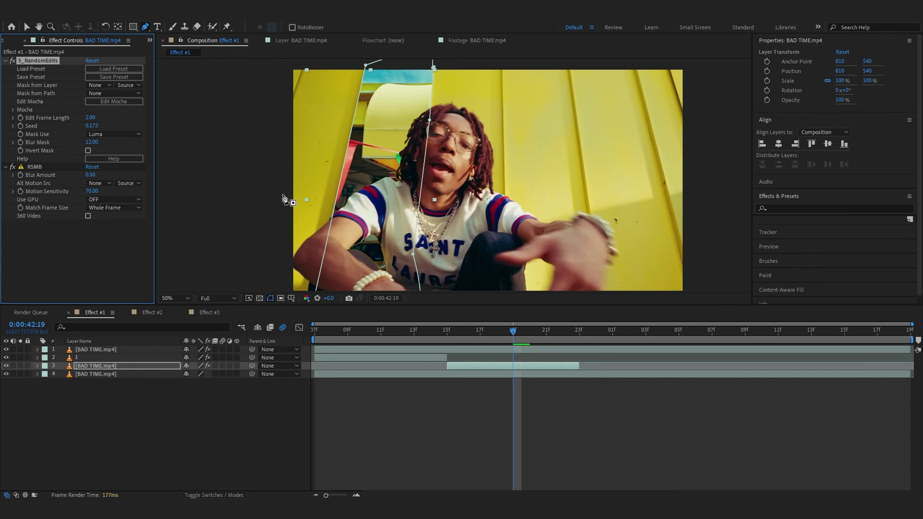
Duplicate the bottom clip again and trim the copy to start at 0:00:42:23 and end at 0:00:43:05
{"action": "key", "text": "o"}
{"action": "left_click", "coordinate": [594, 374]}
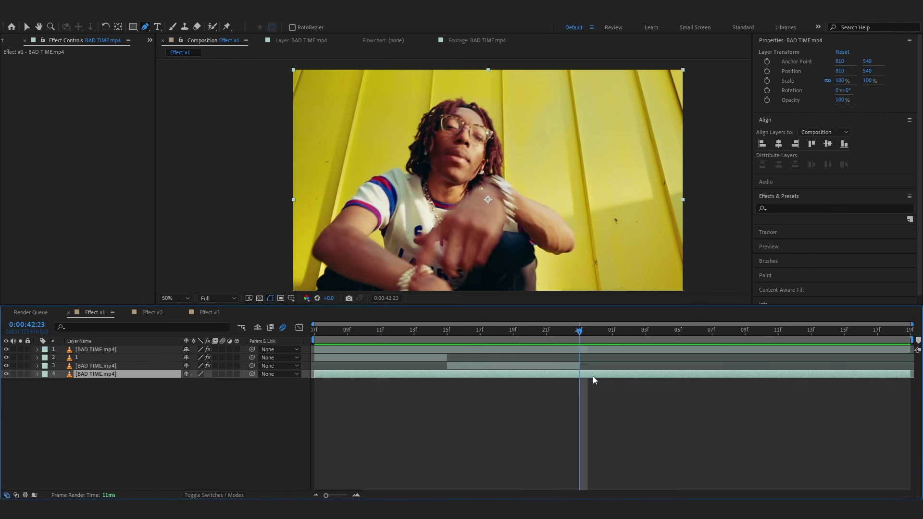
{"action": "key", "text": "ctrl+d"}
{"action": "key", "text": "alt+bracketleft"}
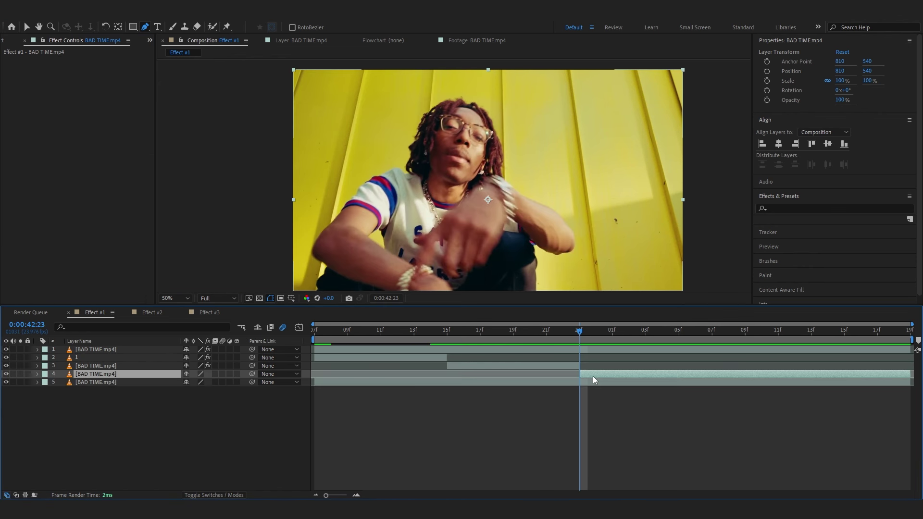
{"action": "key", "text": "Page_Down"}
{"action": "key", "text": "Page_Down"}
{"action": "key", "text": "Page_Down"}
{"action": "key", "text": "Page_Down"}
{"action": "key", "text": "Page_Down"}
{"action": "key", "text": "Page_Down"}
{"action": "key", "text": "Page_Down"}
{"action": "key", "text": "Page_Down"}
{"action": "key", "text": "alt+bracketright"}
Mask the new clip segments and paste the copied S_RandomEdits and RSMB effects onto them
{"action": "left_click", "coordinate": [448, 134]}
{"action": "left_click", "coordinate": [501, 112]}
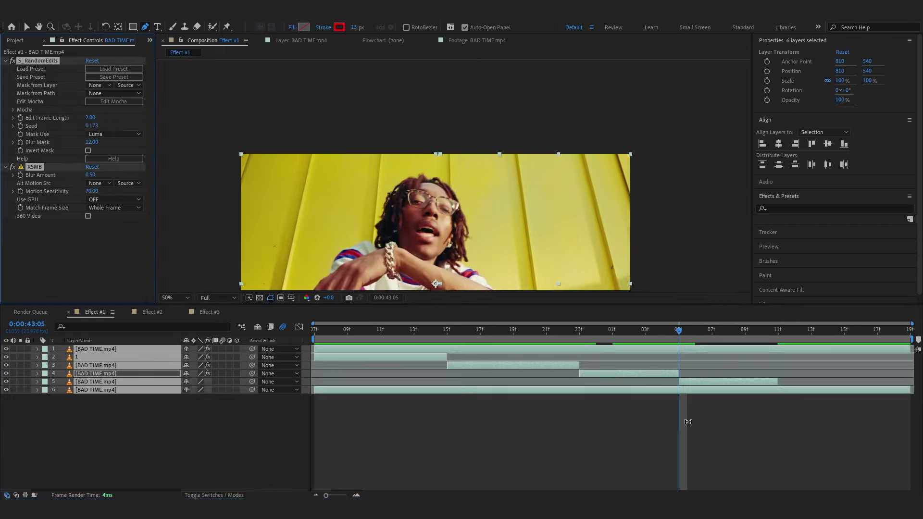
{"action": "key", "text": "ctrl+v"}
{"action": "key", "text": "alt+bracketleft"}
{"action": "key", "text": "ctrl+v"}
{"action": "key", "text": "space"}
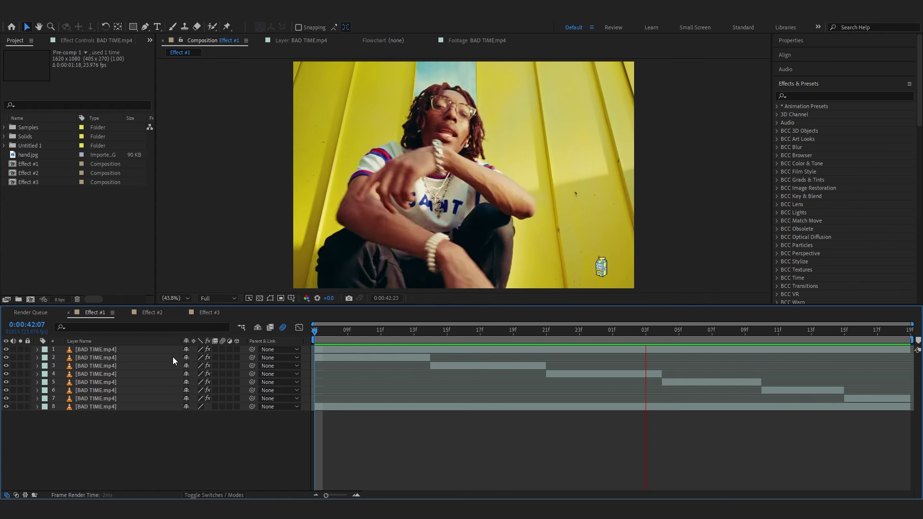
Add a new adjustment layer above all the clips in the Effect #1 composition
{"action": "right_click", "coordinate": [91, 459]}
{"action": "mouse_move", "coordinate": [182, 343]}
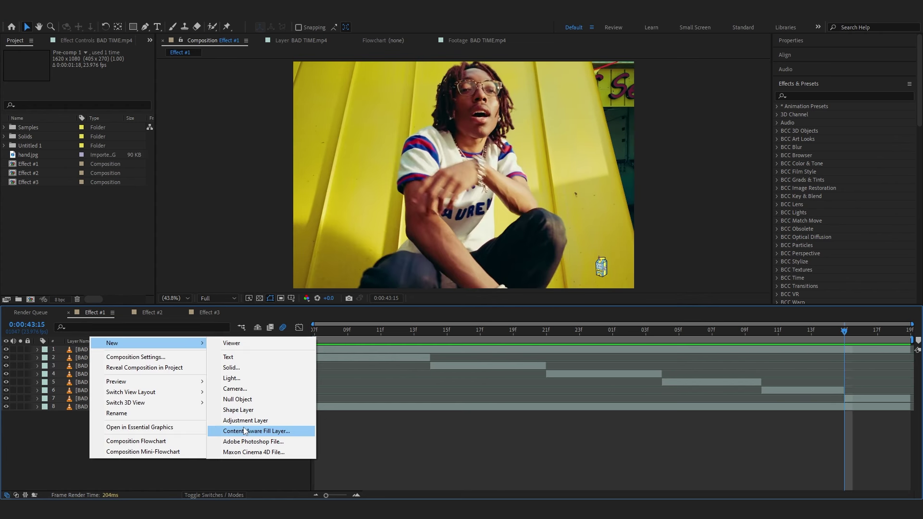
{"action": "left_click", "coordinate": [245, 420]}
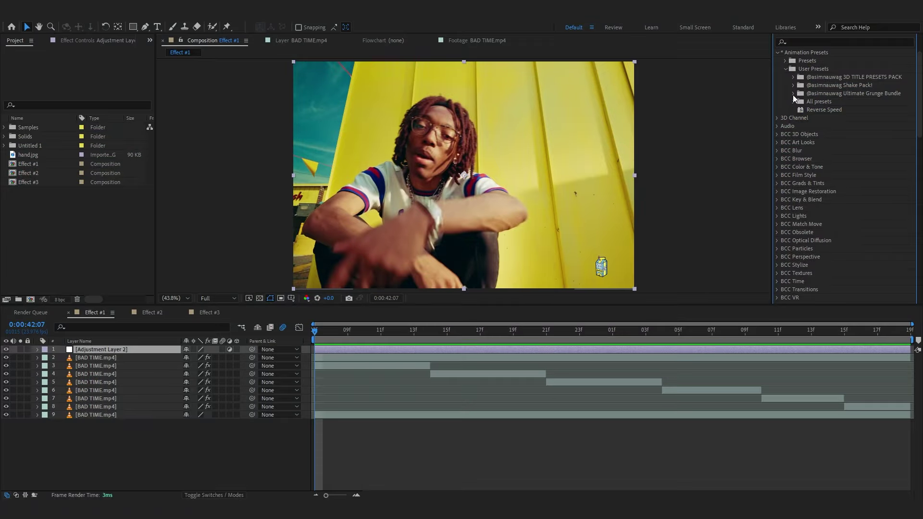
Apply the Ghost preset from the Ultimate Grunge Bundle's Grunge - Add on folder to the adjustment layer and collapse its effects
{"action": "left_click", "coordinate": [793, 93]}
{"action": "left_click", "coordinate": [801, 103]}
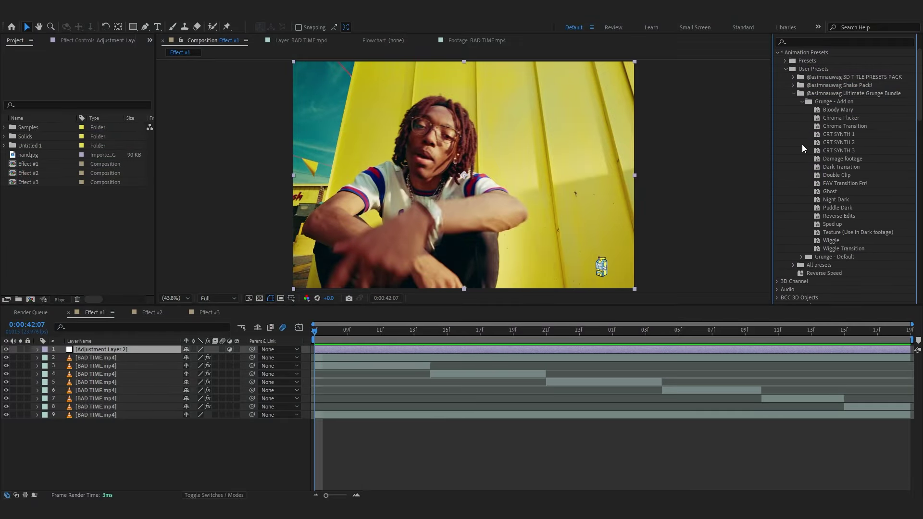
{"action": "scroll", "coordinate": [807, 189], "scroll_direction": "down", "scroll_amount": 2}
{"action": "left_click", "coordinate": [801, 204]}
{"action": "scroll", "coordinate": [885, 197], "scroll_direction": "down", "scroll_amount": 5}
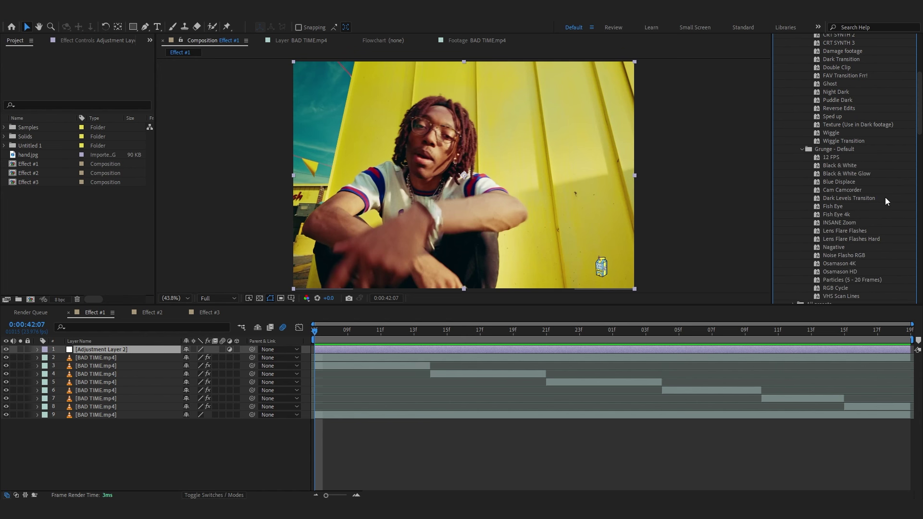
{"action": "scroll", "coordinate": [802, 236], "scroll_direction": "up", "scroll_amount": 5}
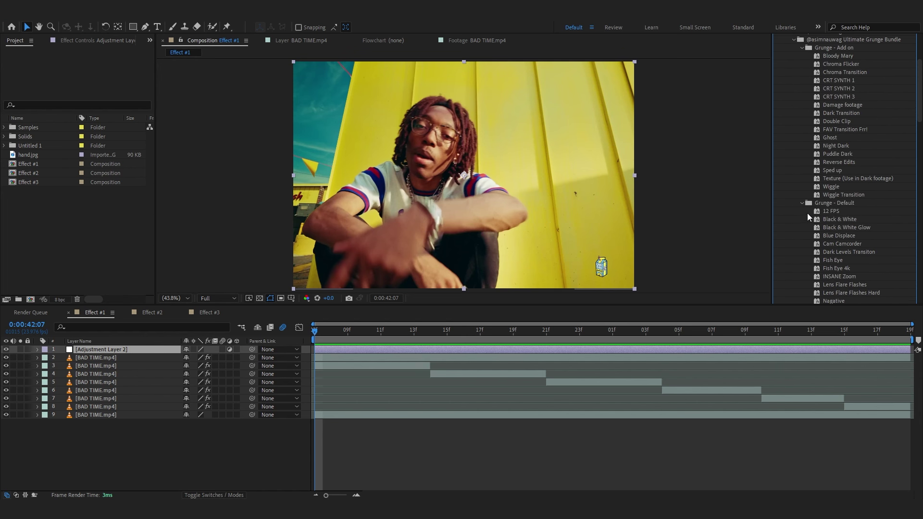
{"action": "left_click", "coordinate": [831, 178]}
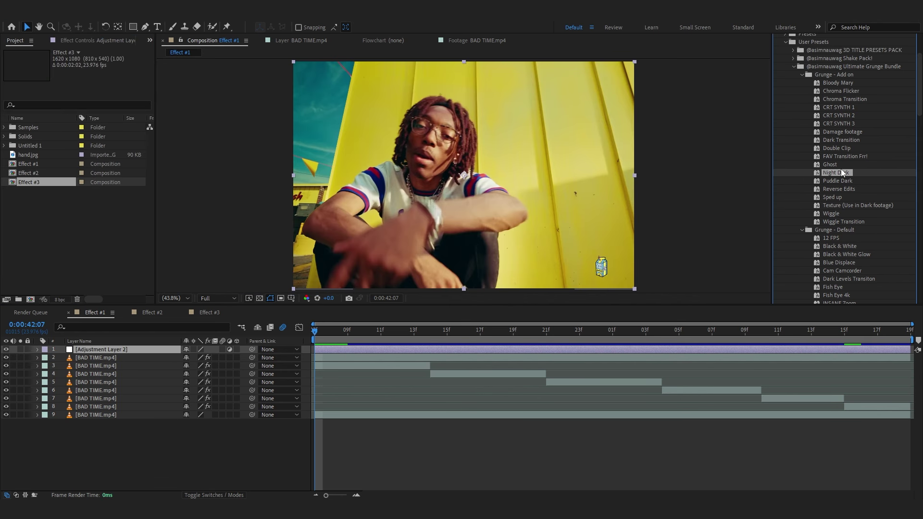
{"action": "left_click", "coordinate": [829, 163]}
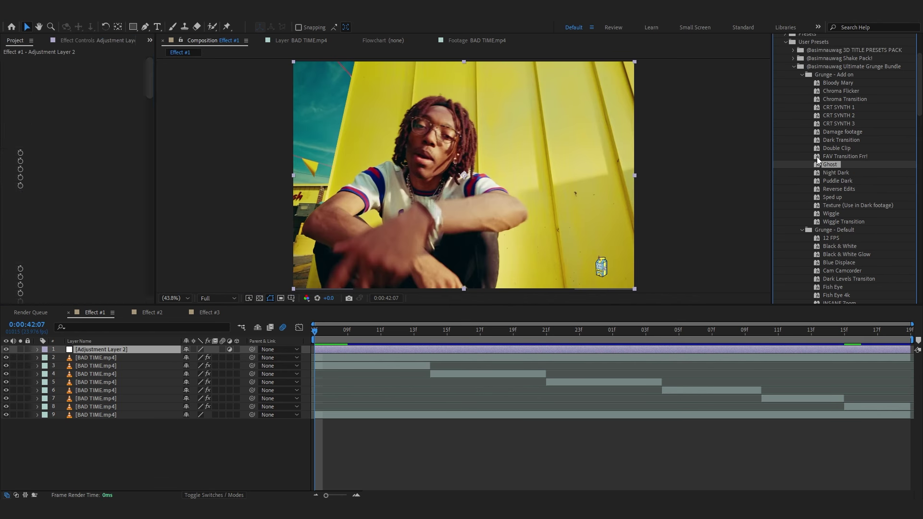
{"action": "left_click", "coordinate": [6, 62], "text": "ctrl"}
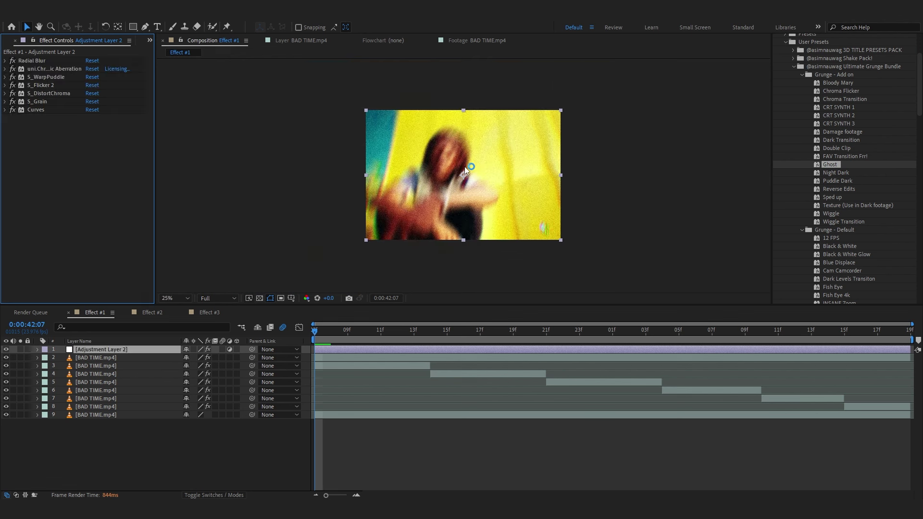
Examine the Ghost preset's blur, colour fringing and distortion on the footage at several magnifications
{"action": "scroll", "coordinate": [464, 151], "scroll_direction": "up", "scroll_amount": 1}
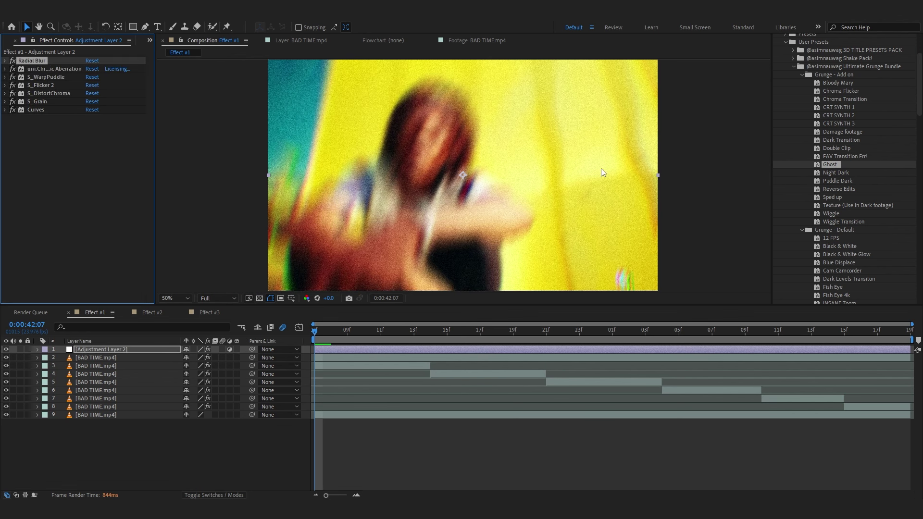
{"action": "scroll", "coordinate": [601, 164], "scroll_direction": "down", "scroll_amount": 2}
{"action": "key", "text": "Down"}
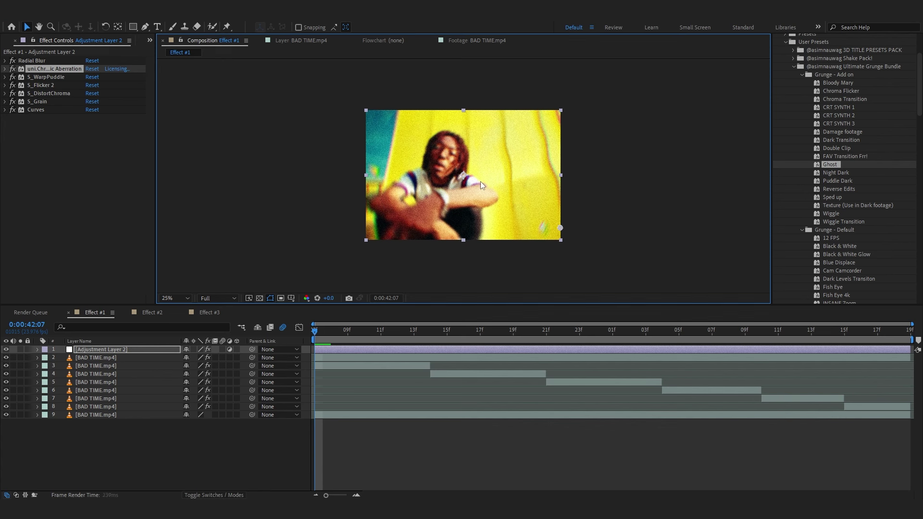
{"action": "scroll", "coordinate": [366, 163], "scroll_direction": "up", "scroll_amount": 3}
{"action": "scroll", "coordinate": [307, 164], "scroll_direction": "down", "scroll_amount": 3}
{"action": "scroll", "coordinate": [311, 165], "scroll_direction": "up", "scroll_amount": 2}
{"action": "left_click_drag", "start_coordinate": [310, 165], "coordinate": [296, 174]}
{"action": "scroll", "coordinate": [299, 175], "scroll_direction": "up", "scroll_amount": 2}
{"action": "scroll", "coordinate": [305, 176], "scroll_direction": "down", "scroll_amount": 2}
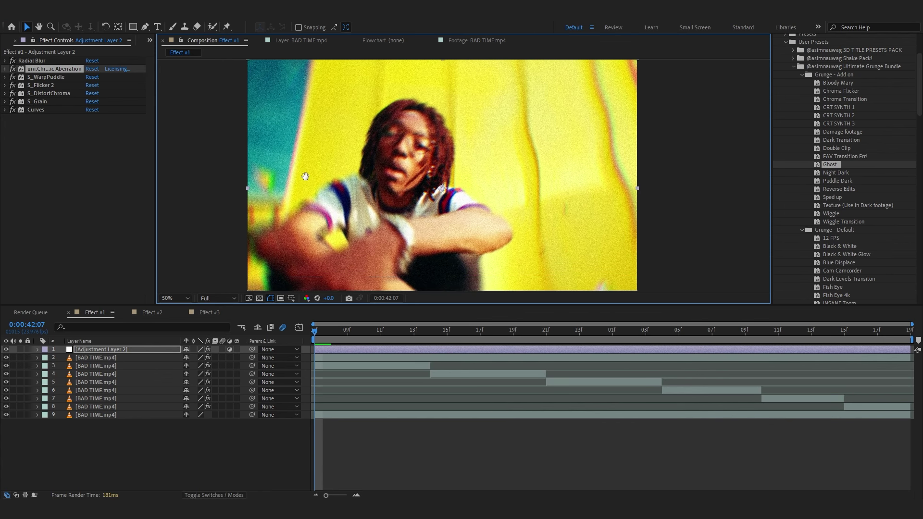
Delete the S_WarpPuddle and S_DistortChroma effects from the adjustment layer
{"action": "left_click", "coordinate": [66, 77]}
{"action": "key", "text": "Delete"}
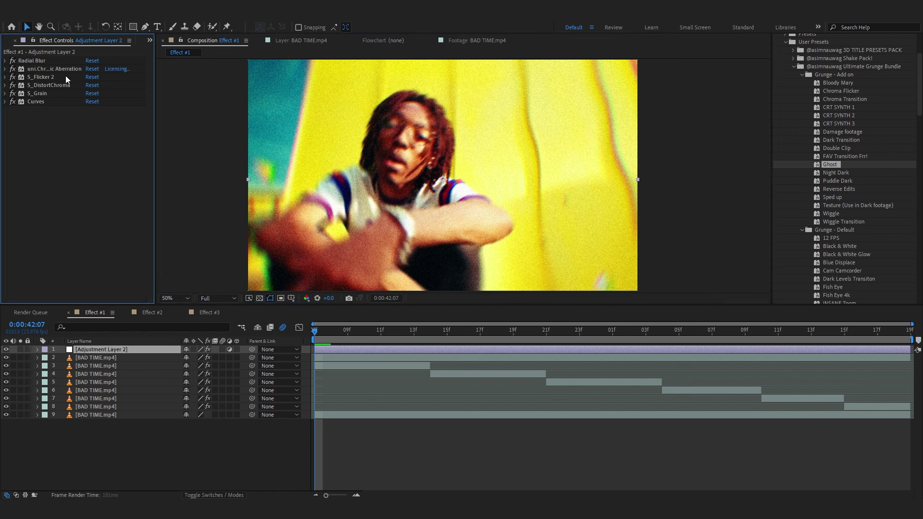
{"action": "left_click", "coordinate": [47, 85]}
{"action": "key", "text": "Delete"}
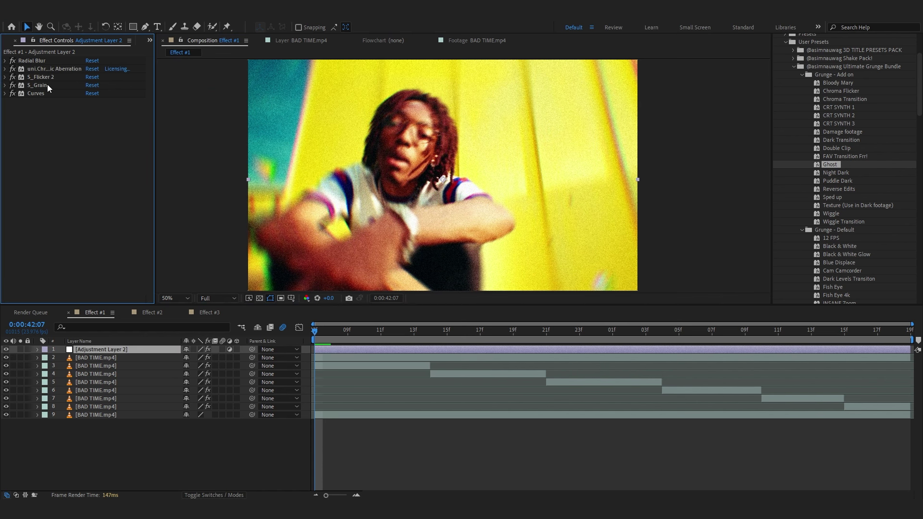
Set the Radial Blur amount to 0.0 on the adjustment layer and expand the Chromatic Aberration settings
{"action": "left_click", "coordinate": [47, 85]}
{"action": "left_click", "coordinate": [5, 61]}
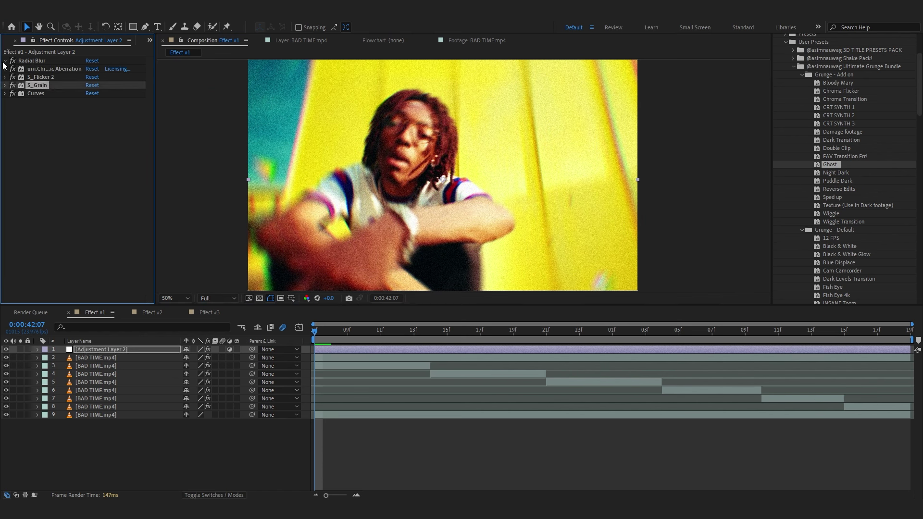
{"action": "left_click_drag", "start_coordinate": [84, 152], "coordinate": [81, 153]}
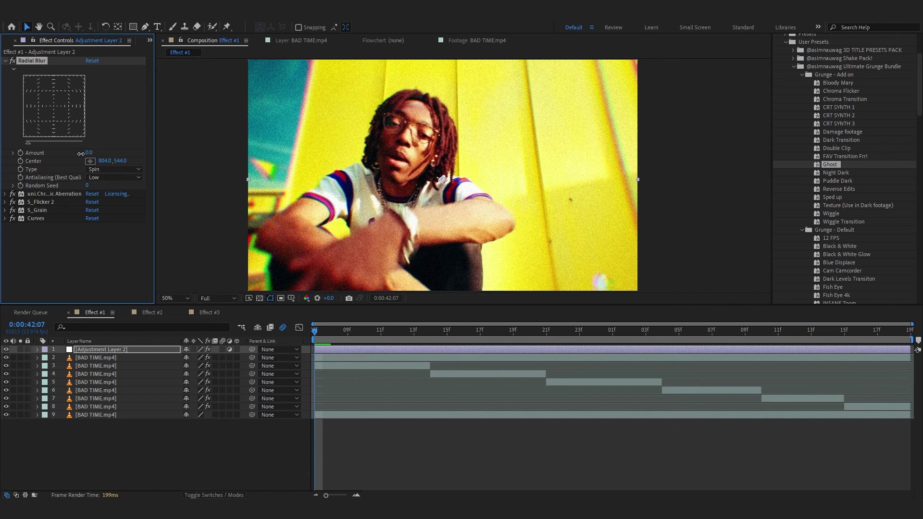
{"action": "left_click", "coordinate": [5, 194]}
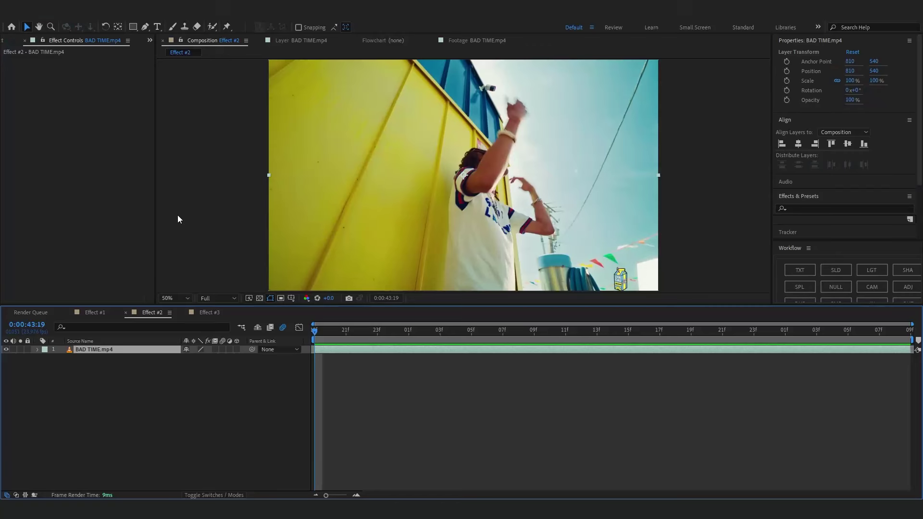
Split the BAD TIME.mp4 layer in Effect #2 at 0:00:44:09, freeze the second part on that frame and preview it
{"action": "key", "text": "space"}
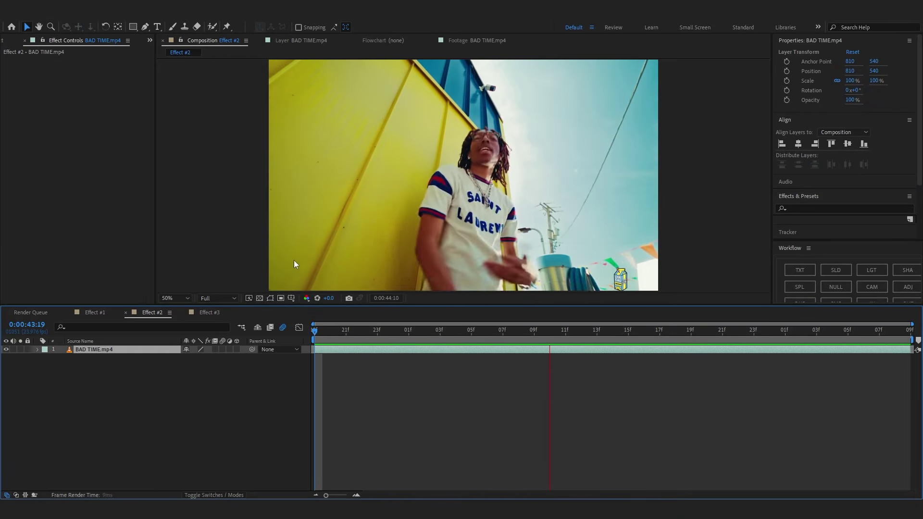
{"action": "left_click_drag", "start_coordinate": [481, 330], "coordinate": [547, 363]}
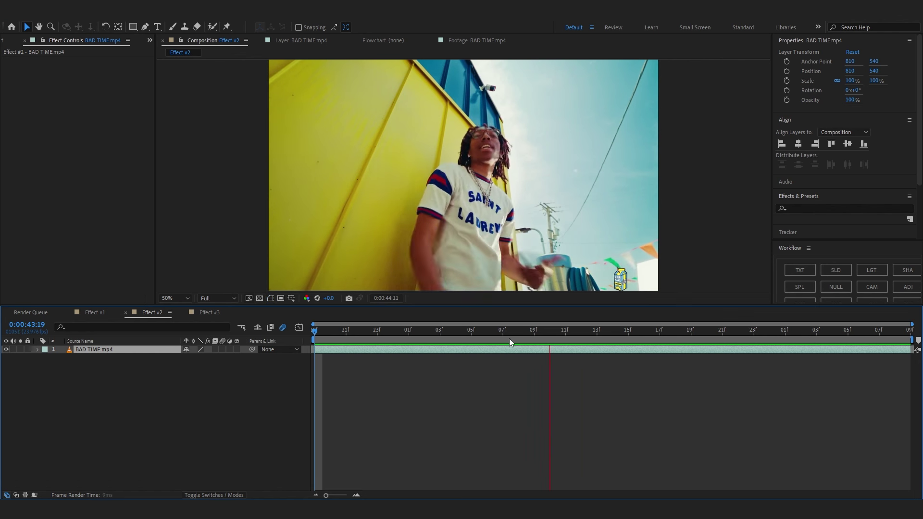
{"action": "left_click_drag", "start_coordinate": [511, 334], "coordinate": [535, 379]}
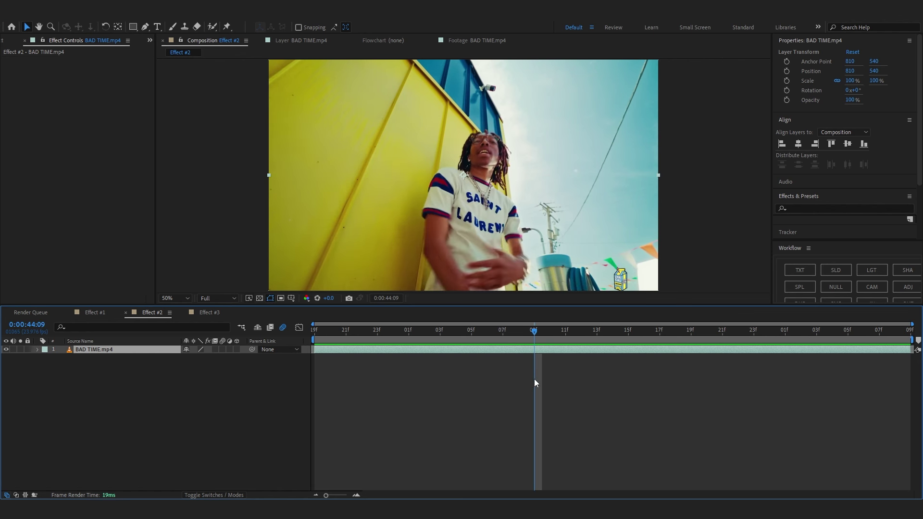
{"action": "key", "text": "ctrl+shift+d"}
{"action": "right_click", "coordinate": [547, 348]}
{"action": "mouse_move", "coordinate": [599, 117]}
{"action": "left_click", "coordinate": [683, 148]}
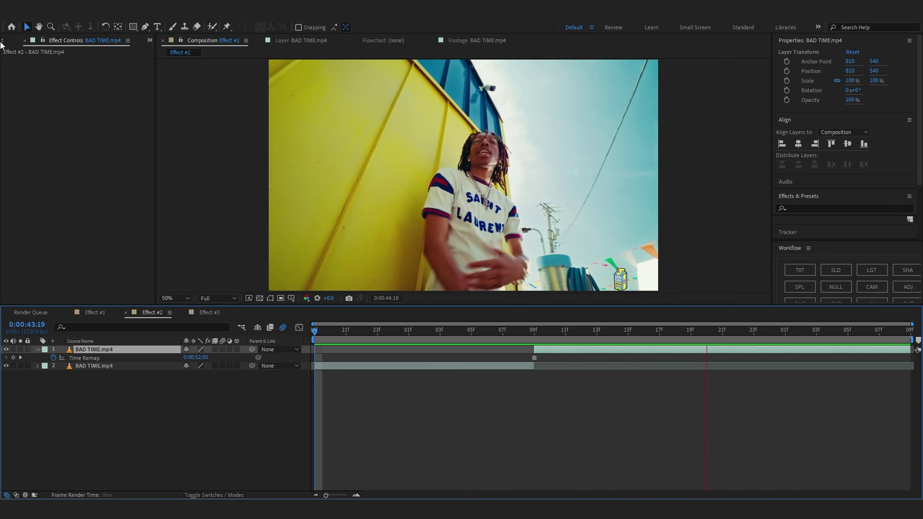
{"action": "key", "text": "space"}
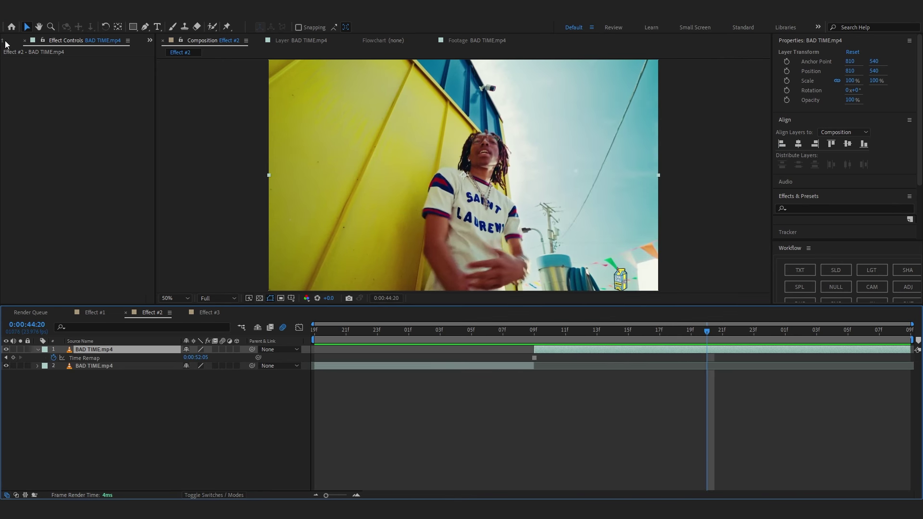
Create a new composition from the BAD TIME.mp4 footage in the Untitled 1 project folder
{"action": "left_click", "coordinate": [5, 41]}
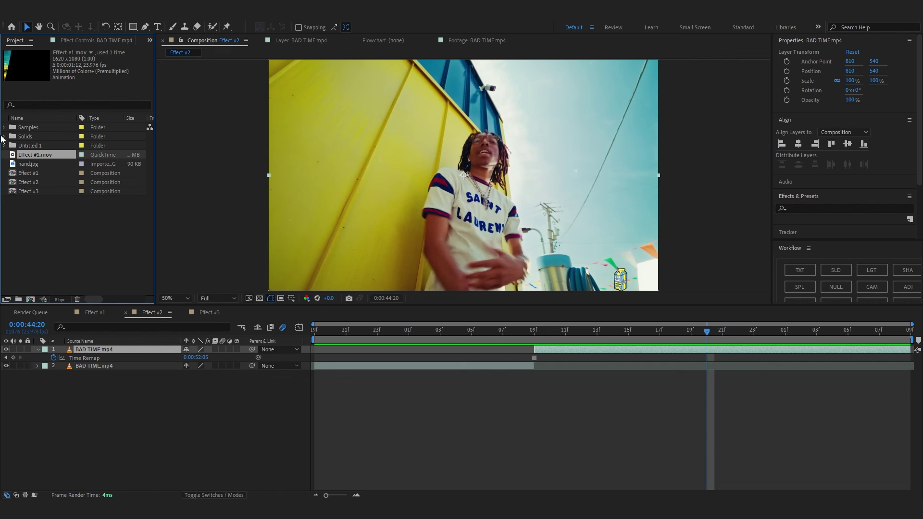
{"action": "left_click", "coordinate": [4, 127]}
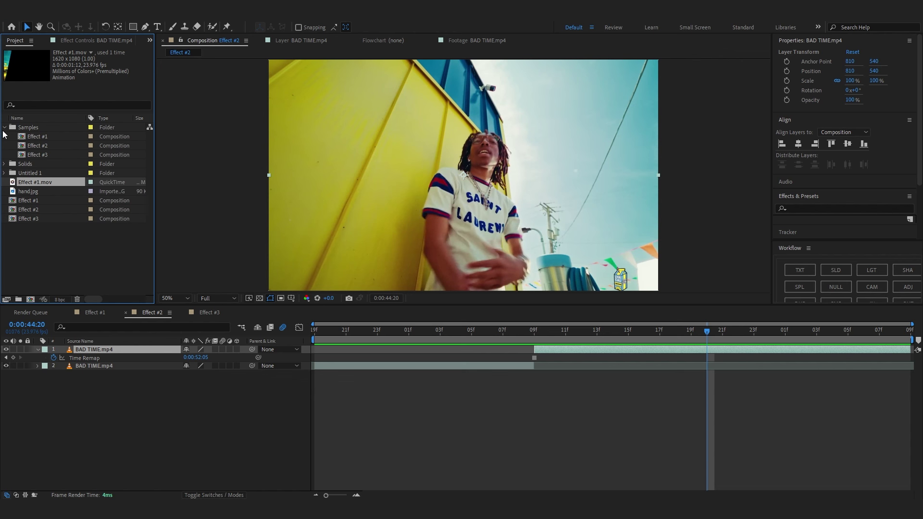
{"action": "left_click", "coordinate": [4, 164]}
{"action": "left_click", "coordinate": [5, 164]}
{"action": "left_click", "coordinate": [4, 127]}
{"action": "left_click", "coordinate": [4, 146]}
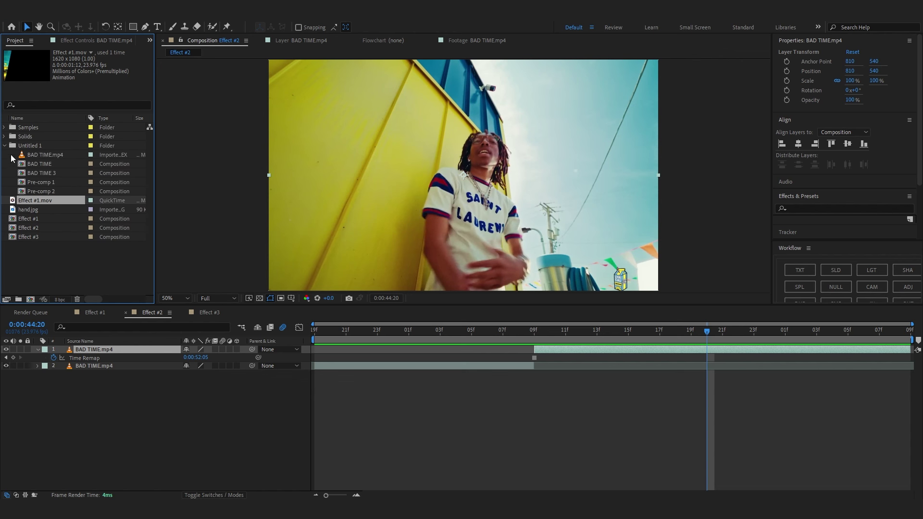
{"action": "left_click", "coordinate": [41, 155]}
{"action": "key", "text": "Return"}
{"action": "left_click_drag", "start_coordinate": [44, 163], "coordinate": [36, 267]}
{"action": "left_click_drag", "start_coordinate": [30, 299], "coordinate": [30, 299]}
Find the eye close-up in the new composition and place the playhead at 0:00:34:09
{"action": "left_click_drag", "start_coordinate": [376, 353], "coordinate": [415, 363]}
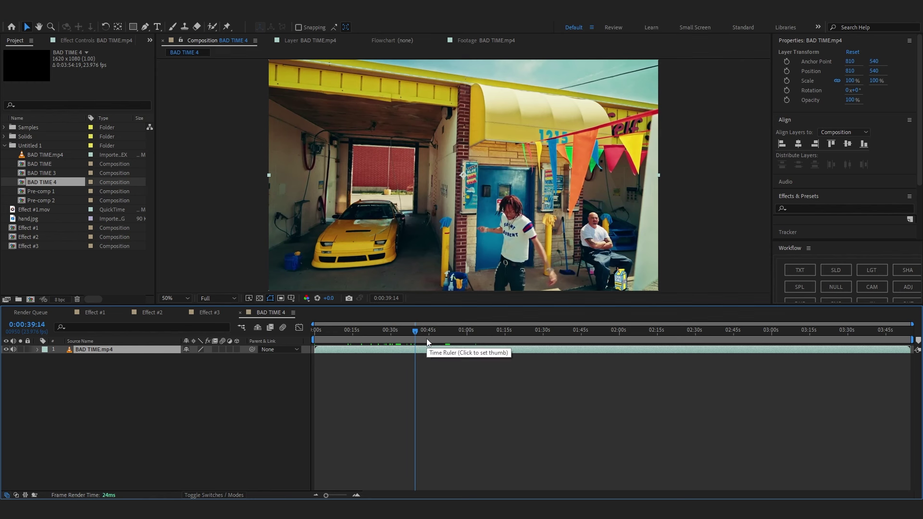
{"action": "mouse_move", "coordinate": [412, 342]}
{"action": "left_mouse_down"}
{"action": "mouse_move", "coordinate": [389, 343]}
{"action": "mouse_move", "coordinate": [400, 347]}
{"action": "left_mouse_up"}
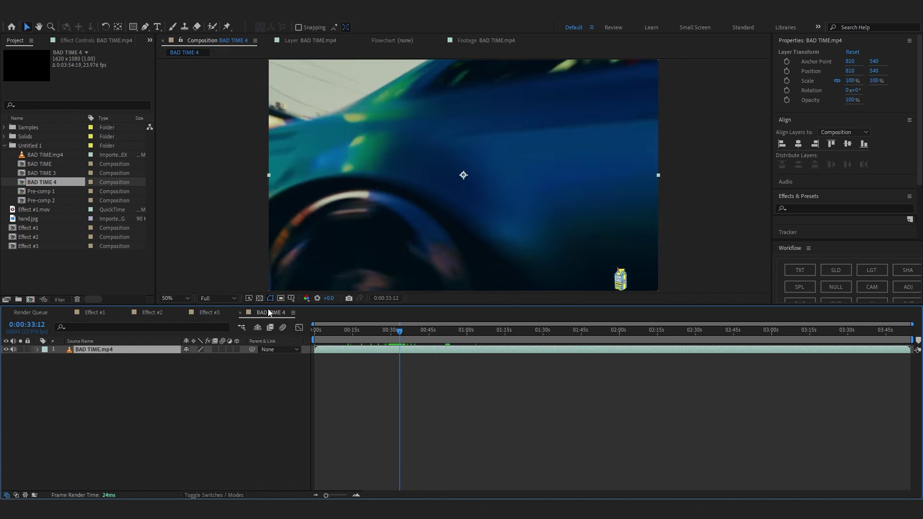
{"action": "left_click", "coordinate": [218, 300]}
{"action": "left_click", "coordinate": [411, 347]}
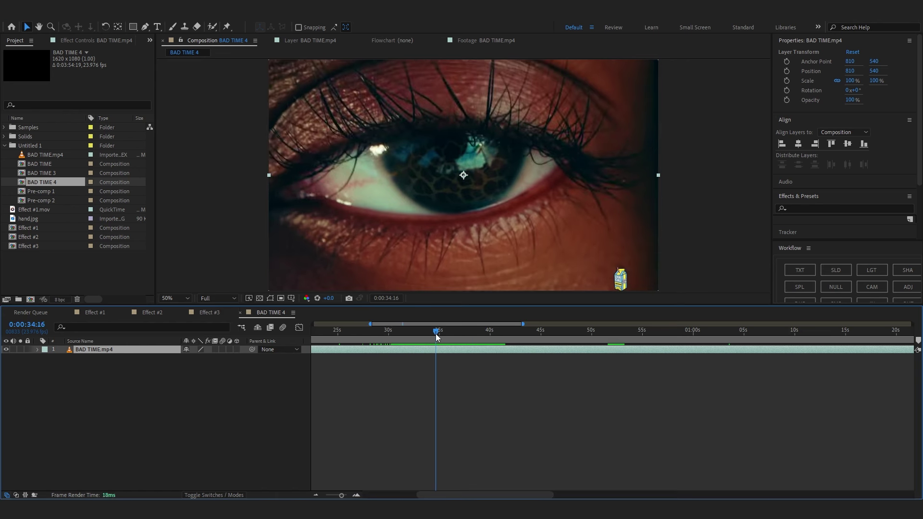
{"action": "left_click_drag", "start_coordinate": [436, 335], "coordinate": [433, 335]}
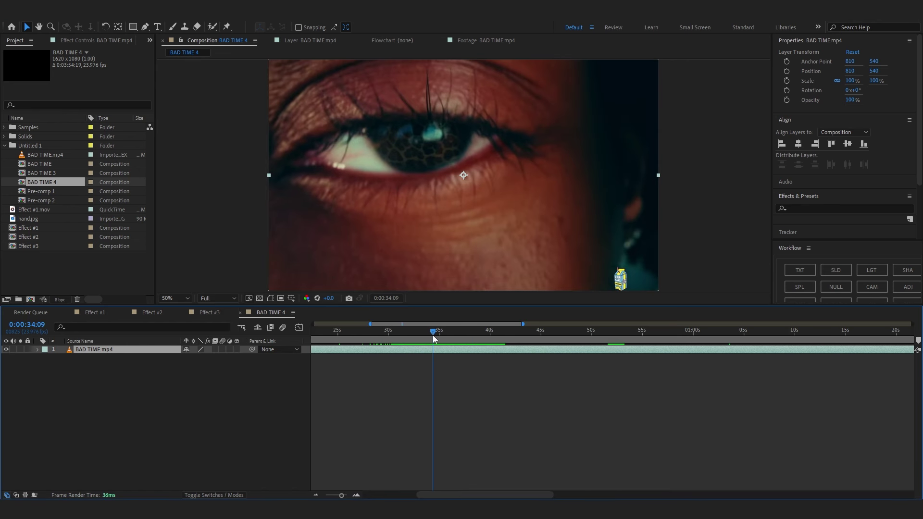
{"action": "key", "text": "comma"}
{"action": "key", "text": "Page_Down"}
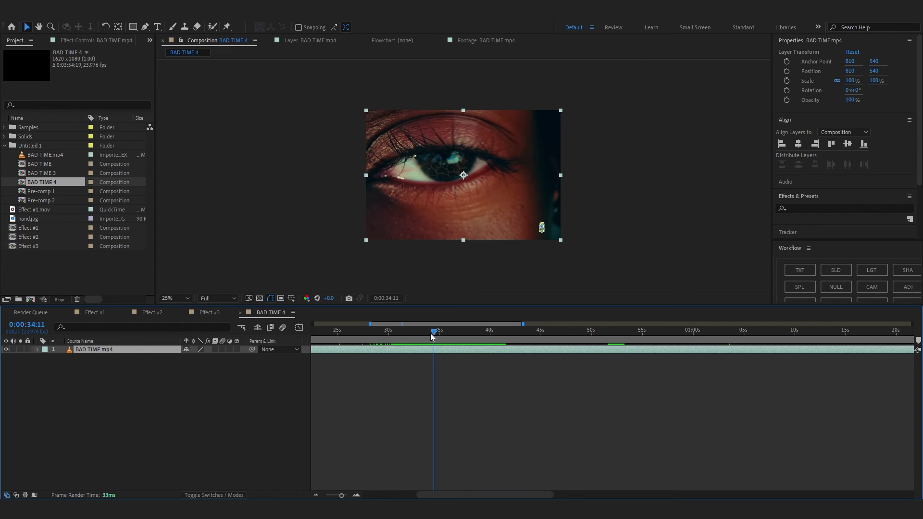
{"action": "key", "text": "Page_Up"}
{"action": "key", "text": "Page_Up"}
{"action": "key", "text": "Page_Up"}
{"action": "key", "text": "Page_Down"}
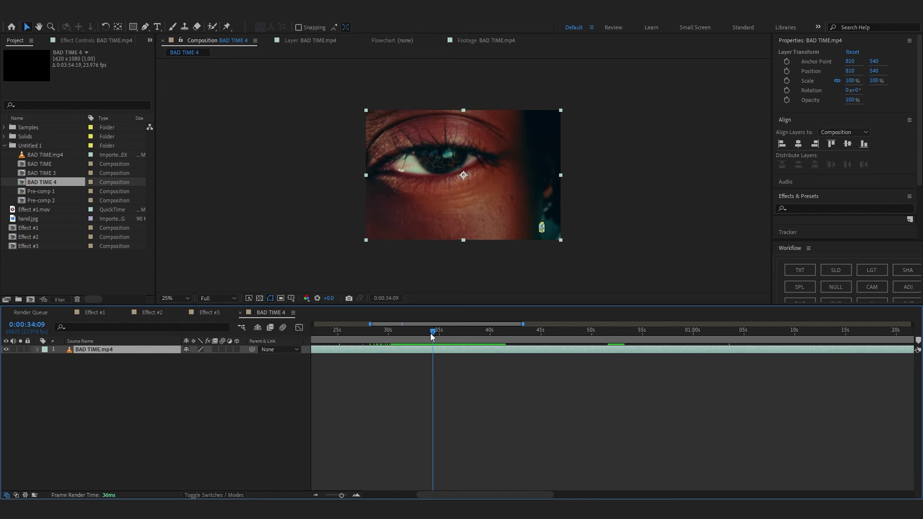
{"action": "key", "text": "period"}
{"action": "key", "text": "semicolon"}
Split the BAD TIME.mp4 layer on both sides of the 0:00:34:09 frame to isolate a one-frame clip
{"action": "left_click", "coordinate": [447, 348]}
{"action": "key", "text": "ctrl+shift+d"}
{"action": "key", "text": "Page_Down"}
{"action": "key", "text": "ctrl+shift+d"}
{"action": "key", "text": "Page_Up"}
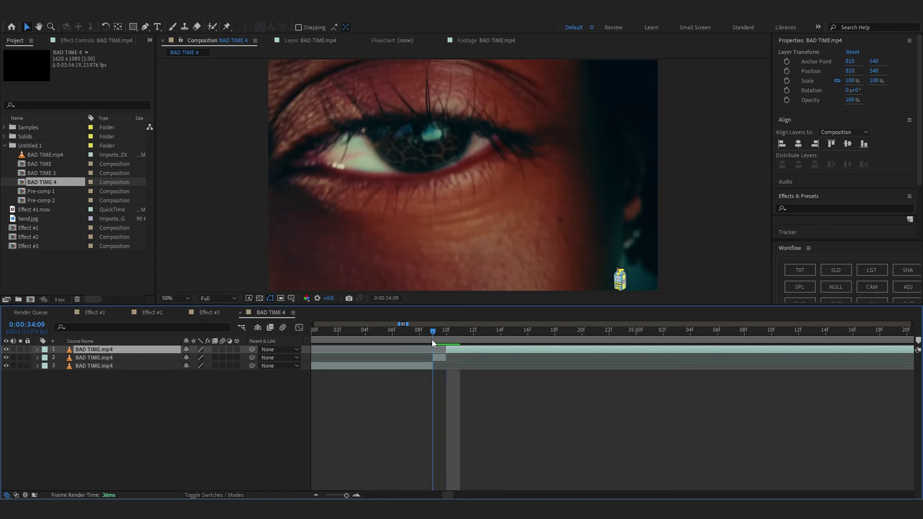
Freeze the one-frame eye clip and give its layer a red label
{"action": "right_click", "coordinate": [437, 360]}
{"action": "mouse_move", "coordinate": [528, 170]}
{"action": "left_click", "coordinate": [600, 165]}
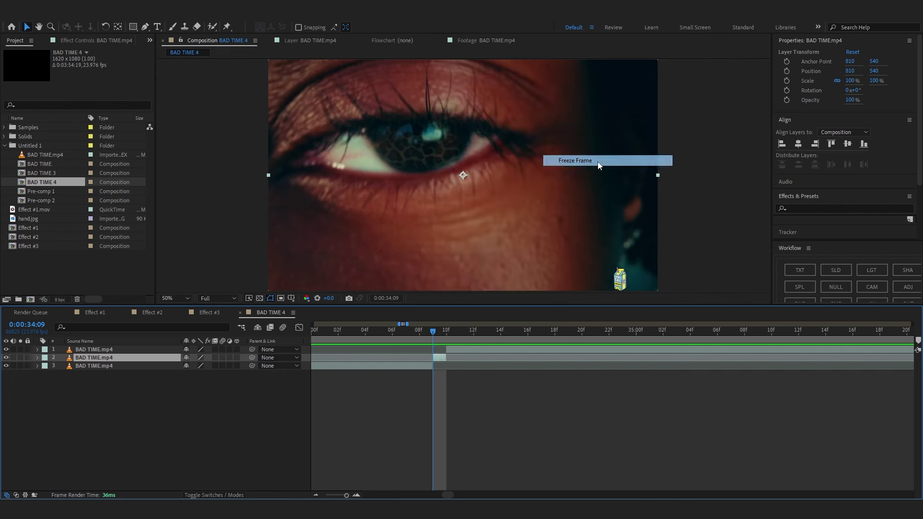
{"action": "left_click", "coordinate": [45, 361]}
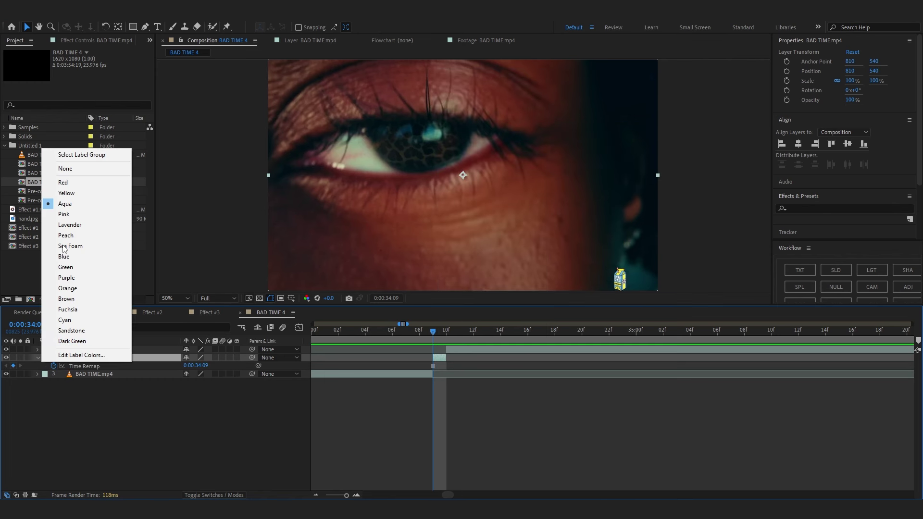
{"action": "left_click", "coordinate": [57, 183]}
Isolate a one-frame clip of the close-up portrait at 0:00:18:03 by splitting the bottom footage layer around it
{"action": "left_click", "coordinate": [456, 465]}
{"action": "left_click", "coordinate": [315, 496]}
{"action": "left_click_drag", "start_coordinate": [433, 332], "coordinate": [562, 392]}
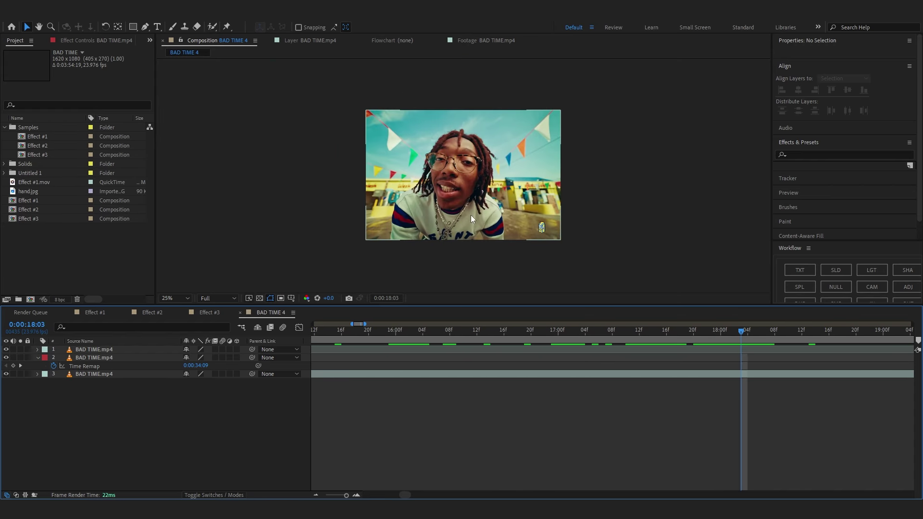
{"action": "left_click", "coordinate": [727, 373]}
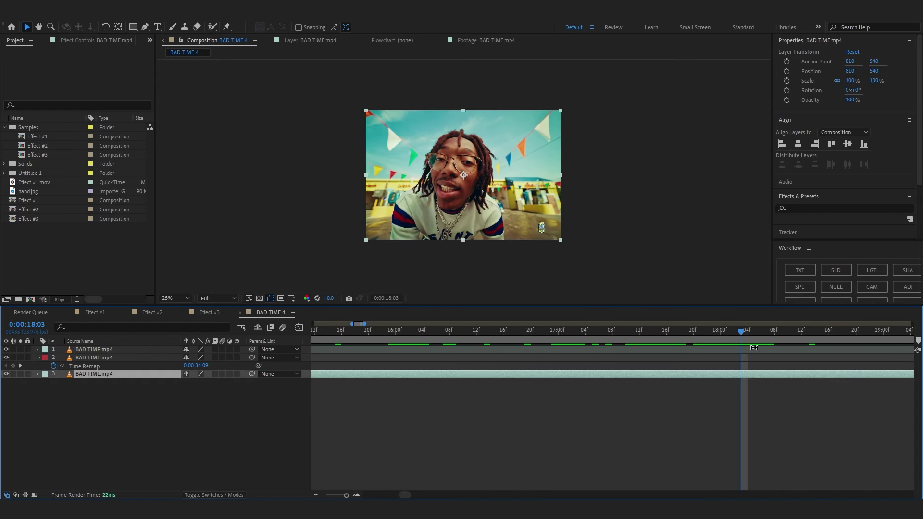
{"action": "key", "text": "ctrl+shift+d"}
{"action": "left_click", "coordinate": [749, 337]}
{"action": "key", "text": "ctrl+shift+d"}
{"action": "key", "text": "Page_Up"}
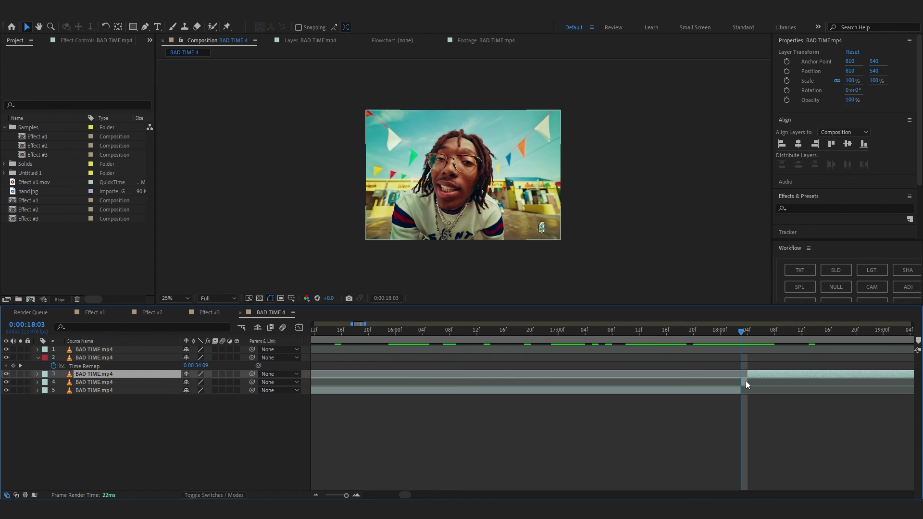
Freeze the one-frame portrait clip and give its layer a red label
{"action": "right_click", "coordinate": [747, 382]}
{"action": "mouse_move", "coordinate": [771, 149]}
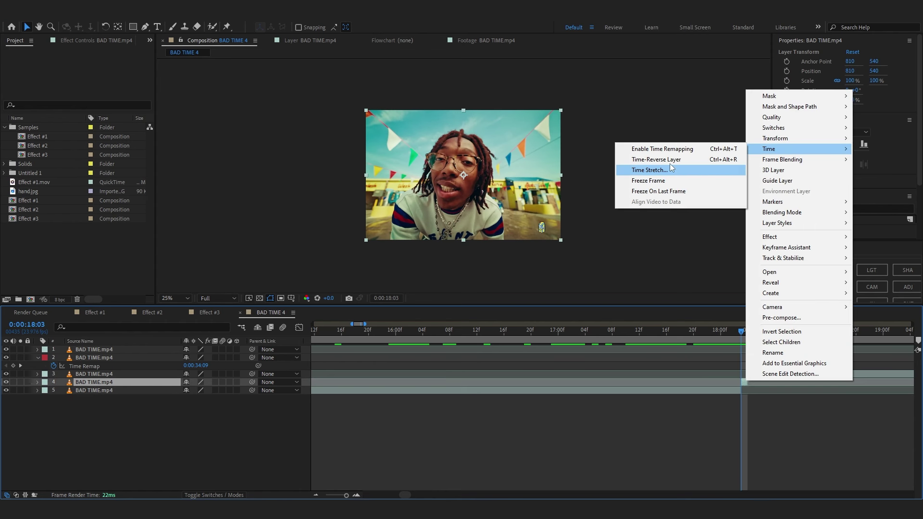
{"action": "left_click", "coordinate": [653, 185]}
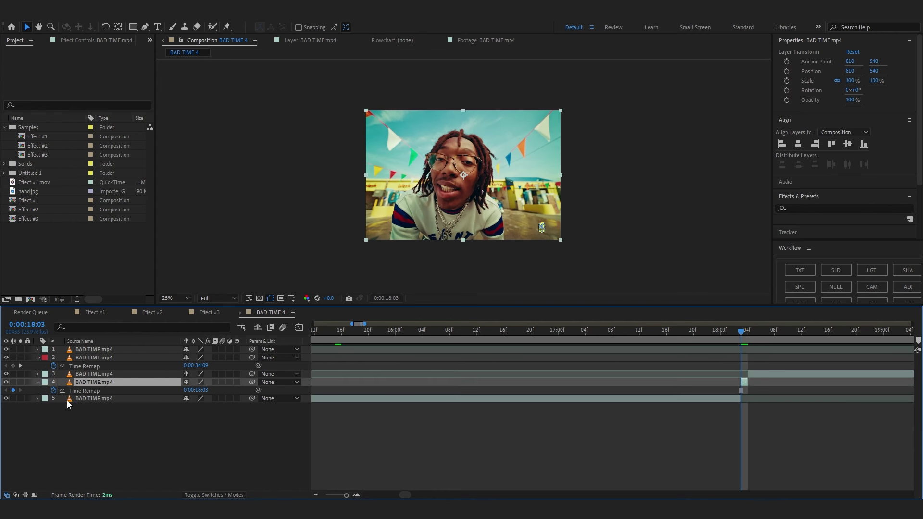
{"action": "left_click", "coordinate": [45, 382]}
{"action": "left_click", "coordinate": [70, 209]}
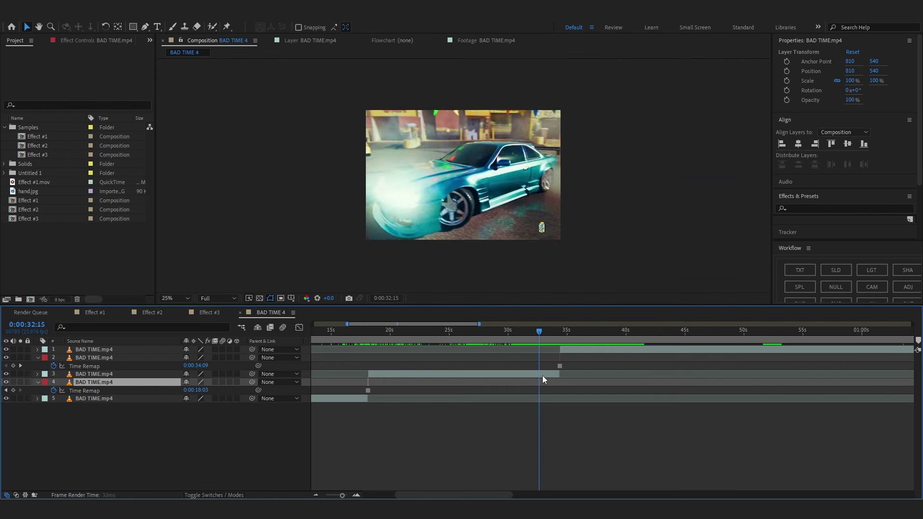
Isolate a one-frame clip of the blue car shot at 0:00:32:11 and apply Freeze Frame to it
{"action": "mouse_move", "coordinate": [543, 376]}
{"action": "left_mouse_down"}
{"action": "mouse_move", "coordinate": [559, 385]}
{"action": "mouse_move", "coordinate": [539, 386]}
{"action": "left_mouse_up"}
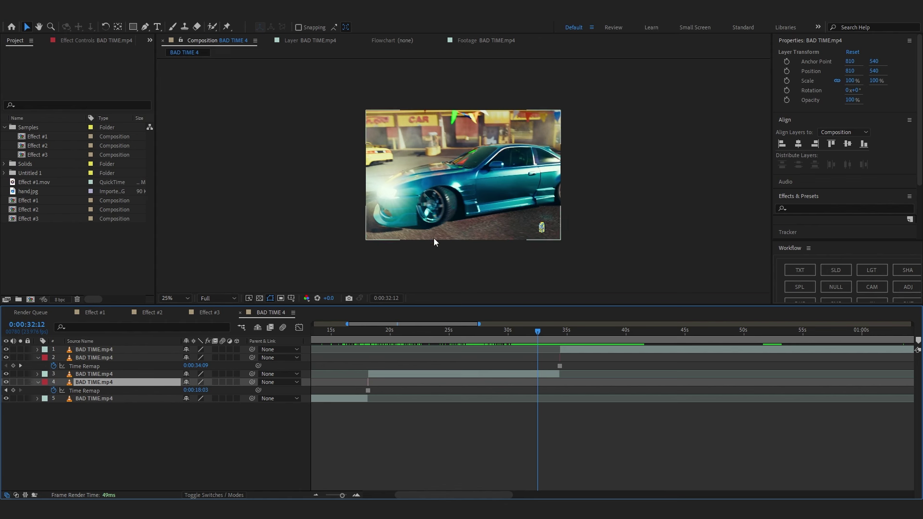
{"action": "left_click", "coordinate": [538, 377]}
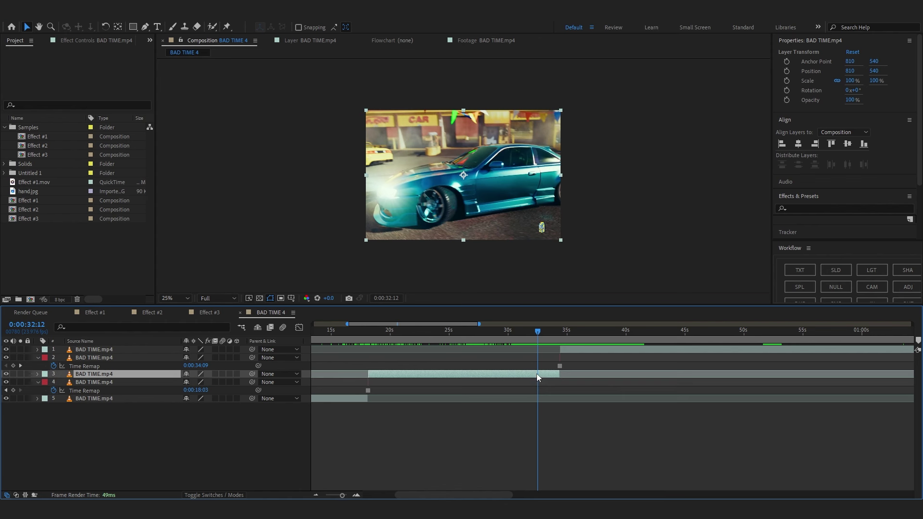
{"action": "left_click", "coordinate": [356, 495]}
{"action": "left_click", "coordinate": [438, 339]}
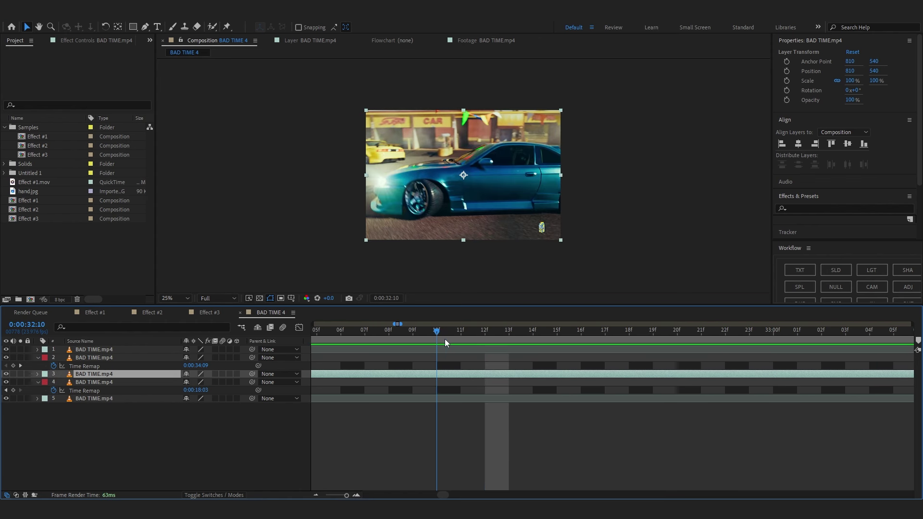
{"action": "left_click", "coordinate": [452, 339]}
{"action": "key", "text": "ctrl+shift+d"}
{"action": "key", "text": "ctrl+d"}
{"action": "right_click", "coordinate": [472, 383]}
{"action": "mouse_move", "coordinate": [495, 153]}
{"action": "left_click", "coordinate": [608, 186]}
Move the playhead back to the shot around 0:00:28:20 for another freeze frame
{"action": "key", "text": "semicolon"}
{"action": "left_click", "coordinate": [401, 332]}
{"action": "mouse_move", "coordinate": [402, 335]}
{"action": "left_mouse_down"}
{"action": "mouse_move", "coordinate": [424, 340]}
{"action": "mouse_move", "coordinate": [385, 340]}
{"action": "left_mouse_up"}
{"action": "left_click", "coordinate": [357, 495]}
{"action": "left_click", "coordinate": [356, 496]}
{"action": "left_click", "coordinate": [356, 495]}
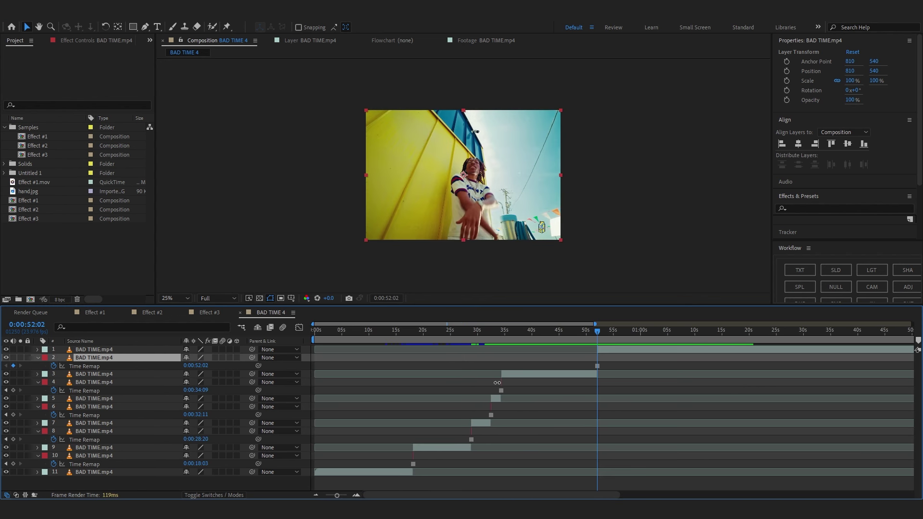
Copy the five red-labelled freeze-frame layers from BAD TIME 4 into the Effect #2 composition
{"action": "left_click", "coordinate": [497, 383], "text": "ctrl"}
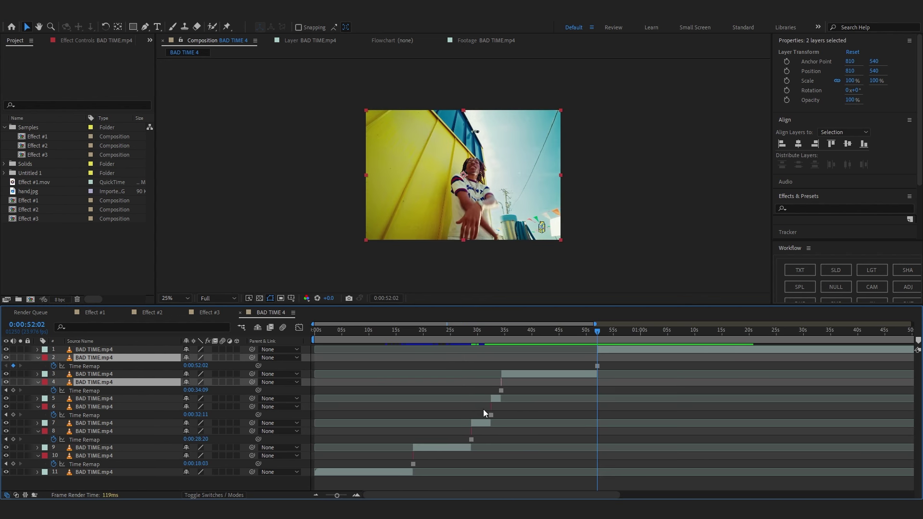
{"action": "left_click", "coordinate": [490, 408], "text": "ctrl"}
{"action": "left_click", "coordinate": [490, 340]}
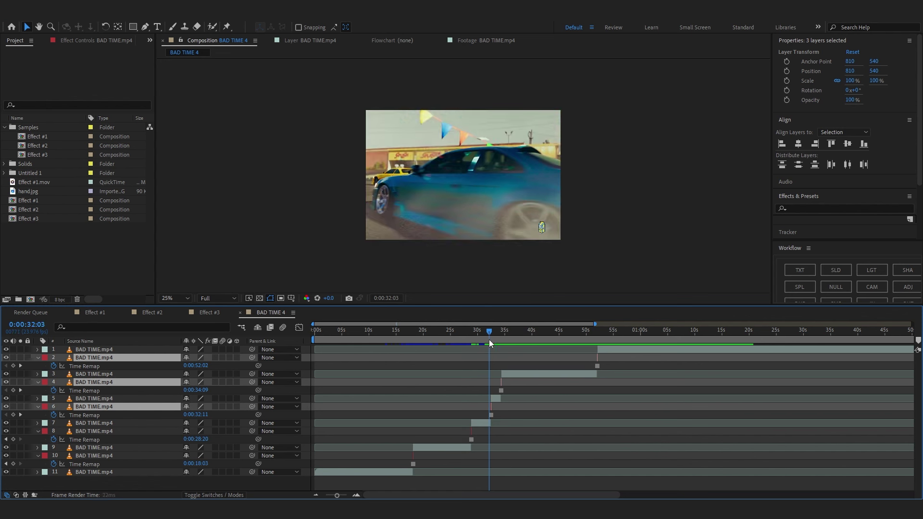
{"action": "left_click", "coordinate": [470, 430], "text": "ctrl"}
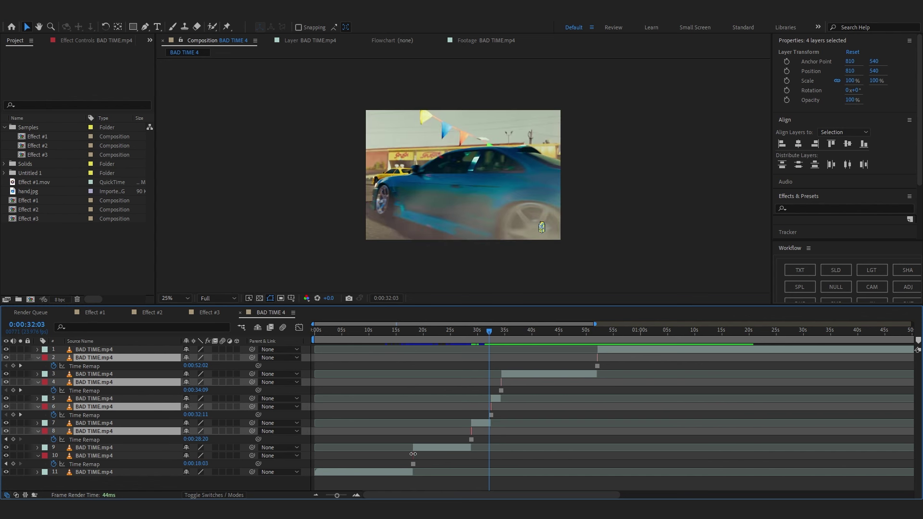
{"action": "left_click", "coordinate": [415, 454], "text": "ctrl"}
{"action": "left_click", "coordinate": [96, 314]}
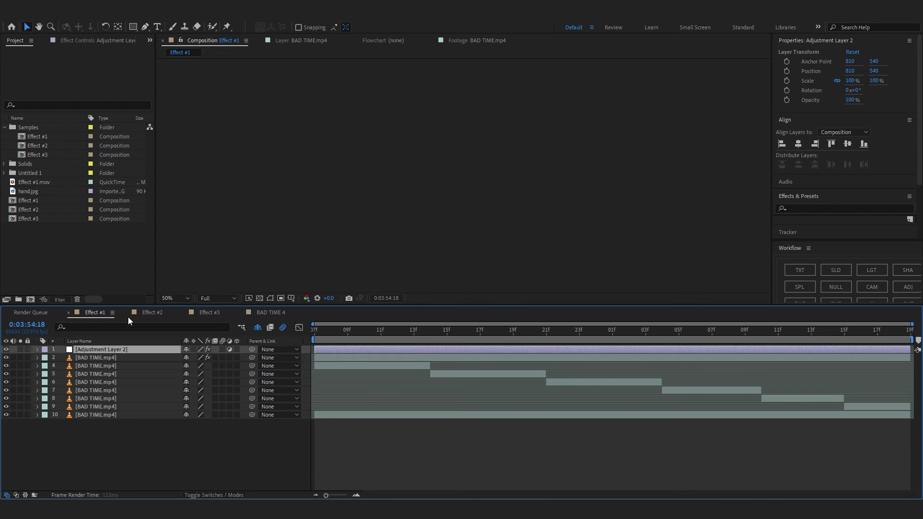
{"action": "left_click", "coordinate": [147, 312]}
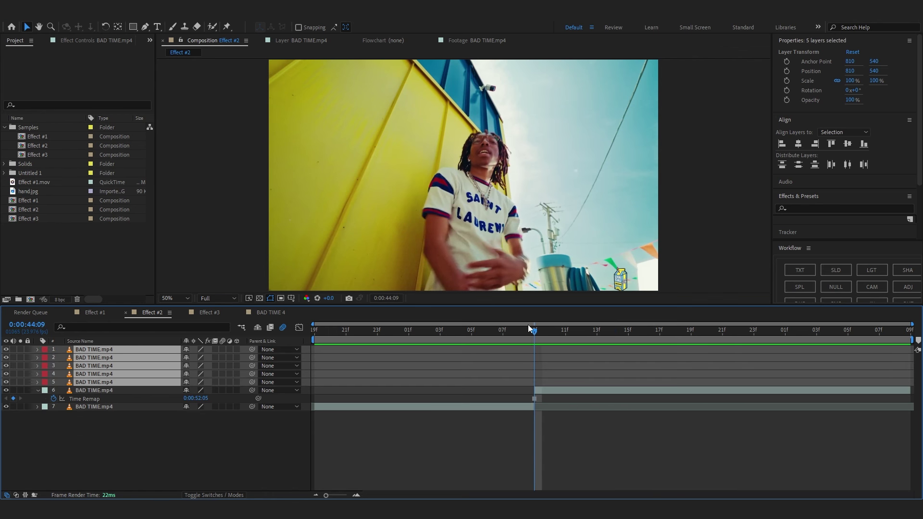
Start the five pasted freeze-frame layers at 0:00:44:09 and extend them to 0:00:44:19
{"action": "key", "text": "bracketleft"}
{"action": "left_click_drag", "start_coordinate": [551, 375], "coordinate": [691, 375]}
Hide the top four freeze-frame layers, keeping the fifth layer visible and selected
{"action": "left_click_drag", "start_coordinate": [5, 349], "coordinate": [6, 379]}
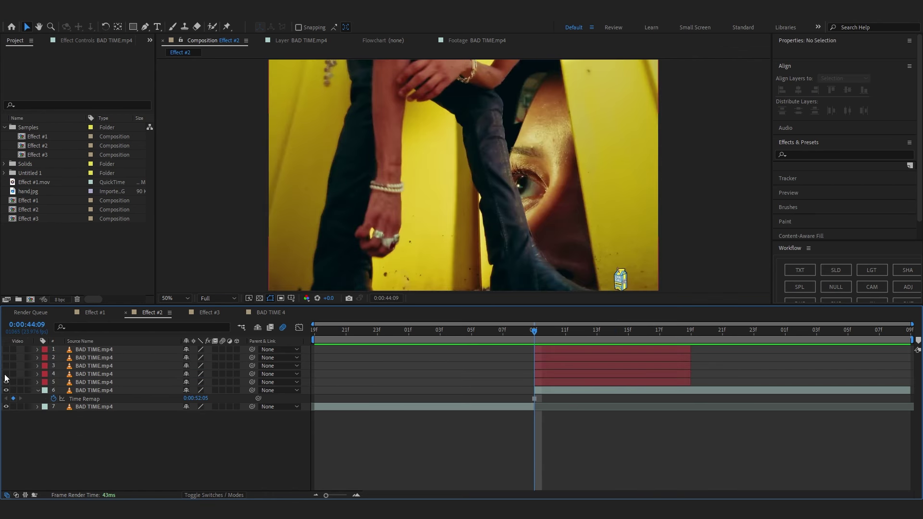
{"action": "left_click", "coordinate": [5, 381]}
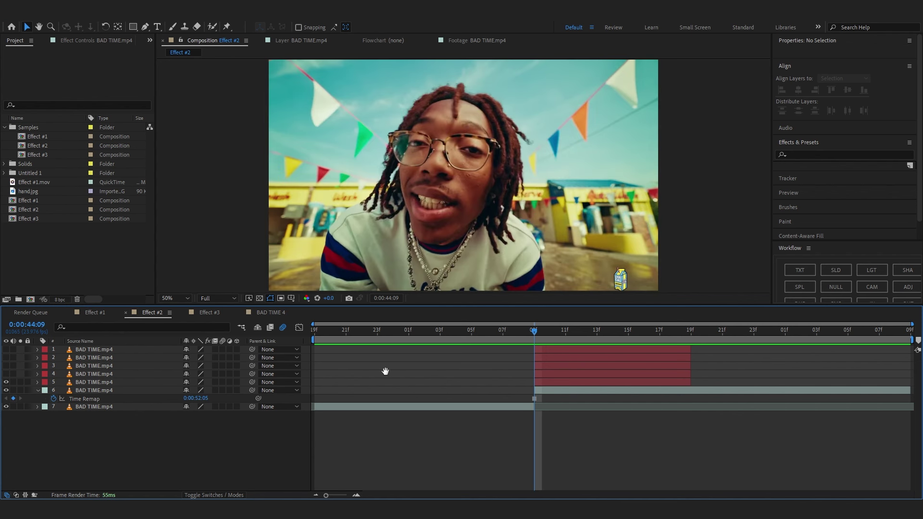
{"action": "left_click", "coordinate": [579, 383]}
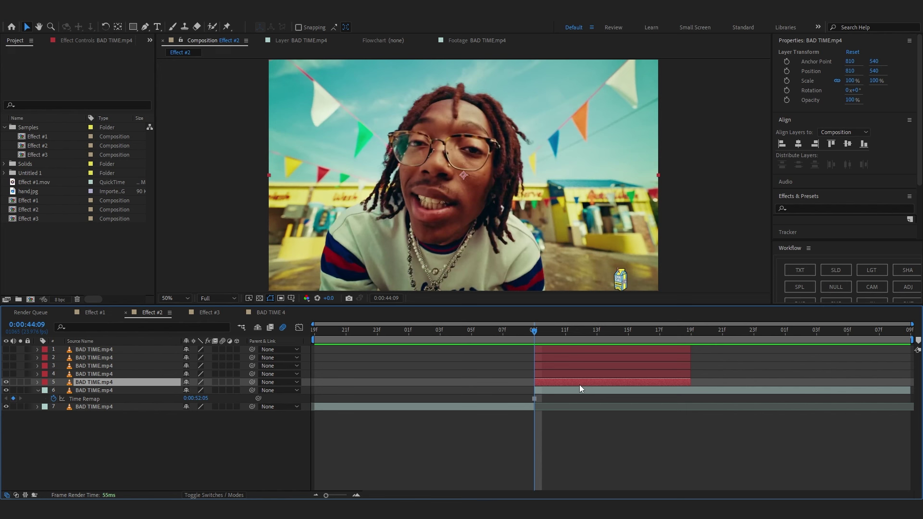
Name the bottom red freeze-frame layer 1 and move the freeze frame of the legs against yellow up to second place in the stack
{"action": "type", "text": "1"}
{"action": "key", "text": "Return"}
{"action": "left_click", "coordinate": [6, 375]}
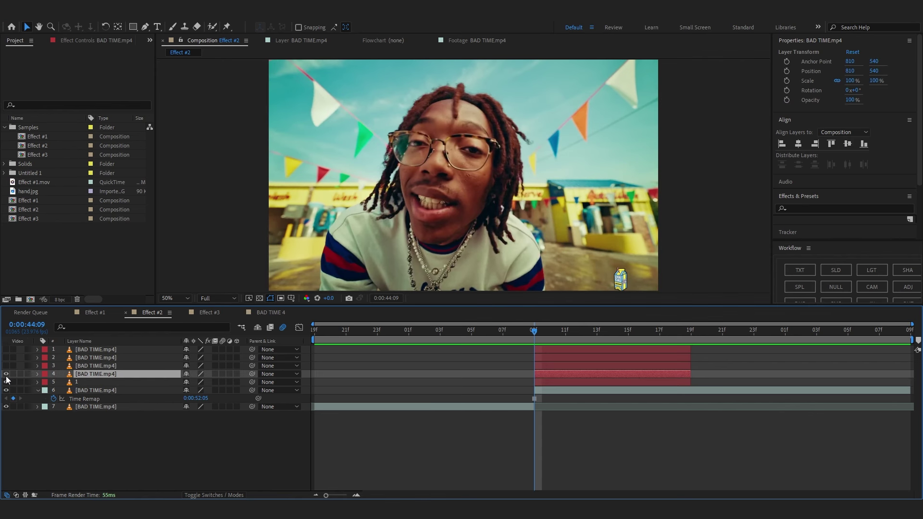
{"action": "left_click_drag", "start_coordinate": [79, 375], "coordinate": [77, 356]}
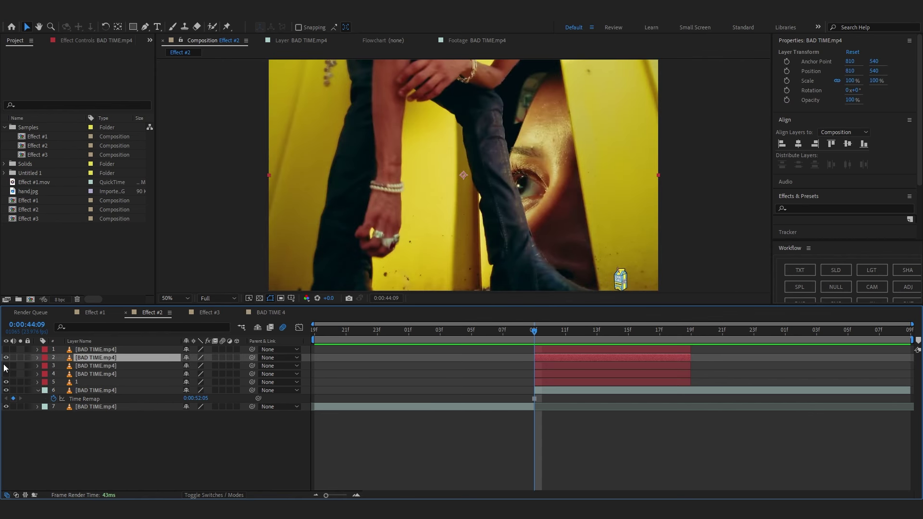
Identify the eye close-up freeze frame, name its layer 2 and place it directly above layer 1
{"action": "left_click", "coordinate": [6, 375]}
{"action": "left_click", "coordinate": [6, 374]}
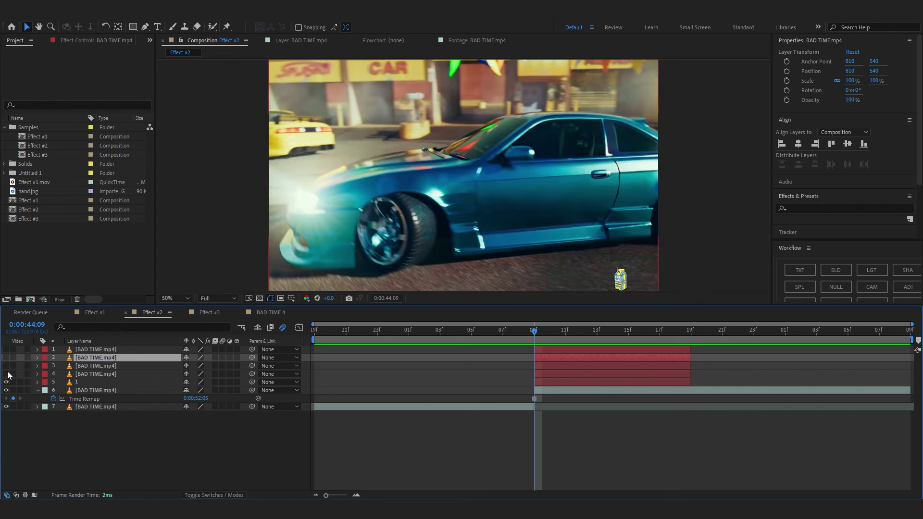
{"action": "left_click", "coordinate": [6, 366]}
{"action": "left_click", "coordinate": [90, 371]}
{"action": "left_click", "coordinate": [85, 366]}
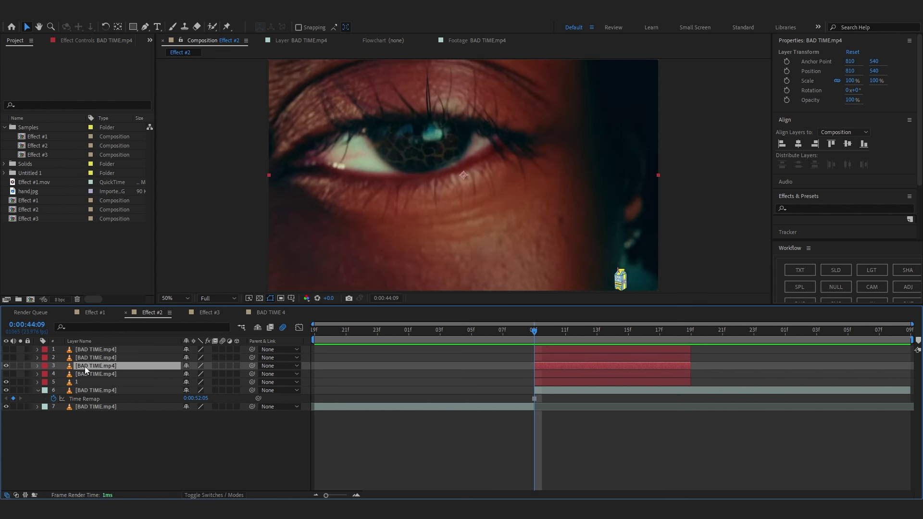
{"action": "key", "text": "Return"}
{"action": "type", "text": "2"}
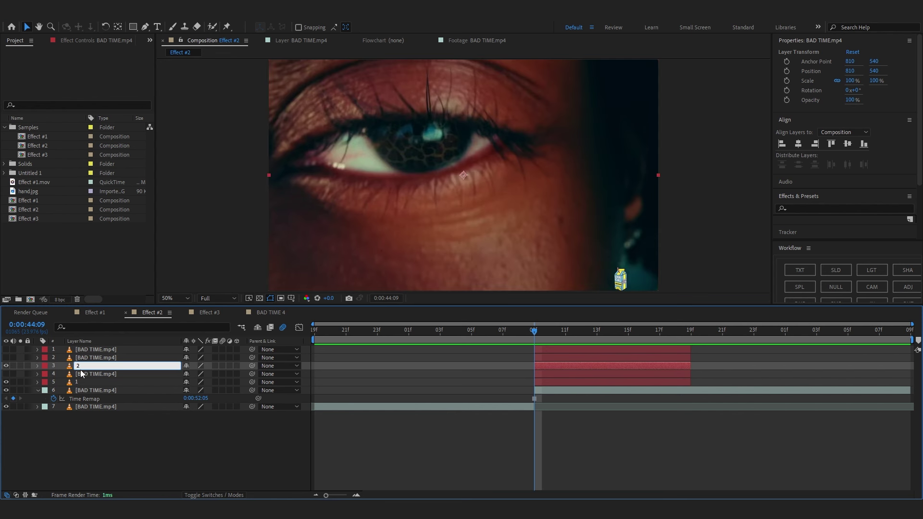
{"action": "key", "text": "Return"}
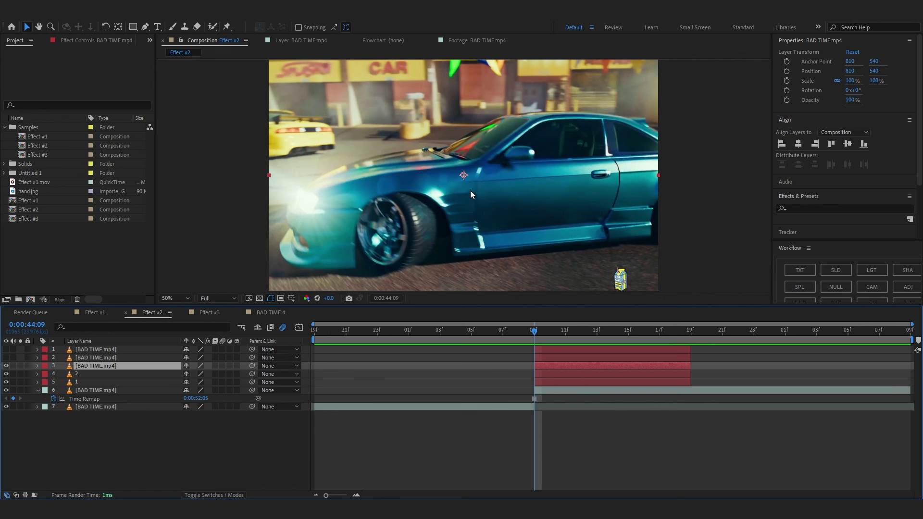
Make the remaining freeze frames visible and rename the car, legs and topmost layers 3, 4 and 5
{"action": "key", "text": "Return"}
{"action": "type", "text": "3"}
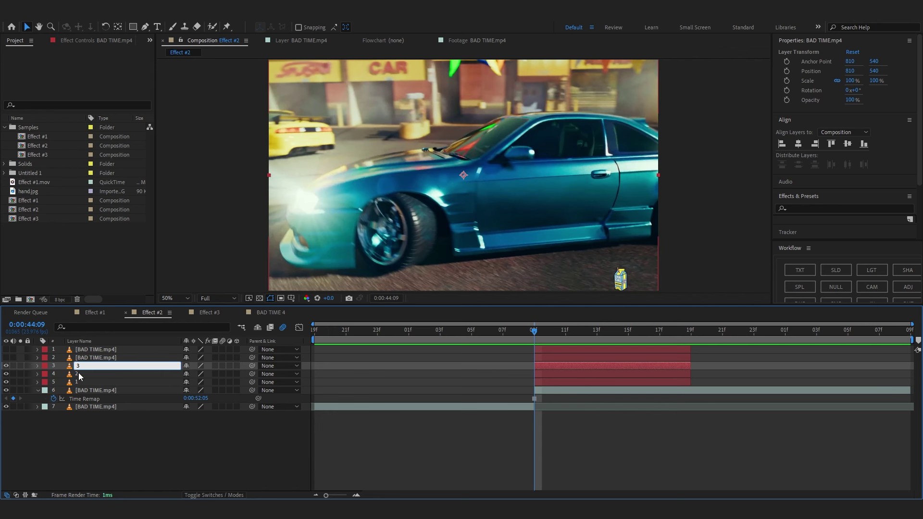
{"action": "left_click", "coordinate": [79, 381]}
{"action": "left_click", "coordinate": [6, 358]}
{"action": "left_click", "coordinate": [100, 359]}
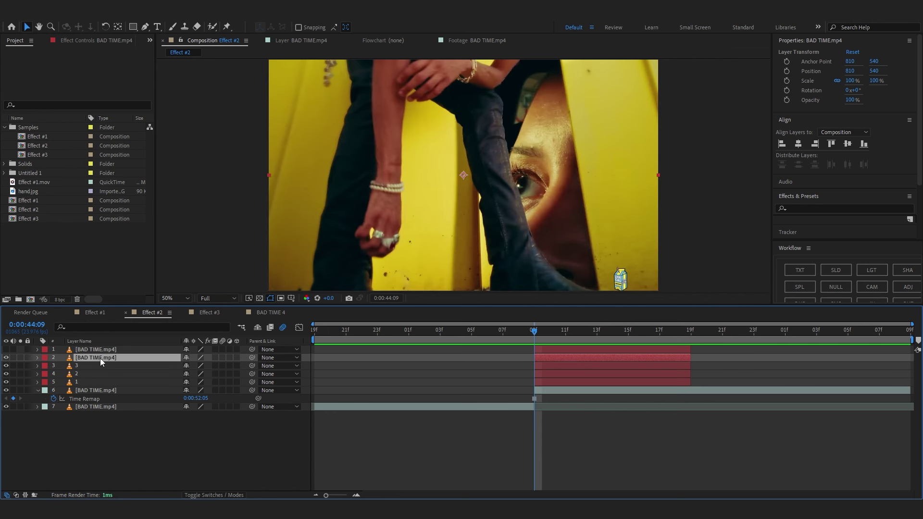
{"action": "key", "text": "Return"}
{"action": "type", "text": "4"}
{"action": "left_click", "coordinate": [90, 385]}
{"action": "left_click", "coordinate": [6, 350]}
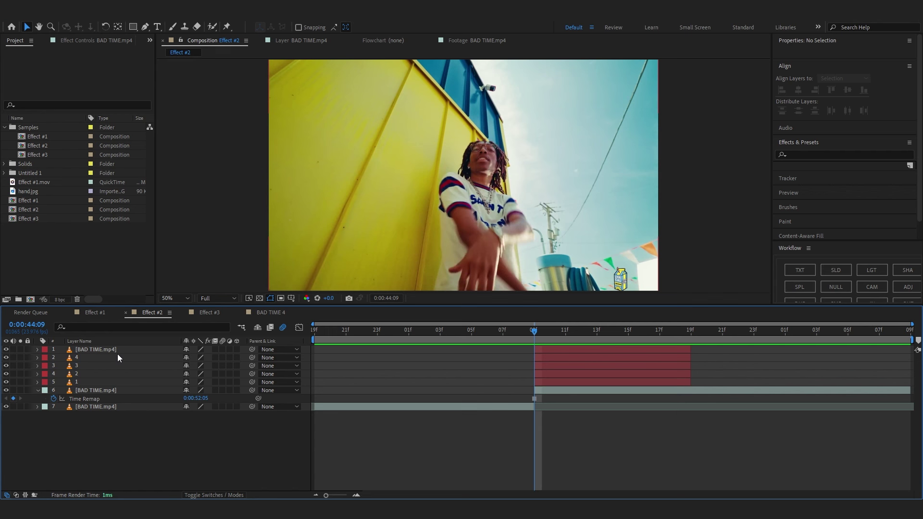
{"action": "left_click", "coordinate": [114, 350]}
{"action": "key", "text": "Return"}
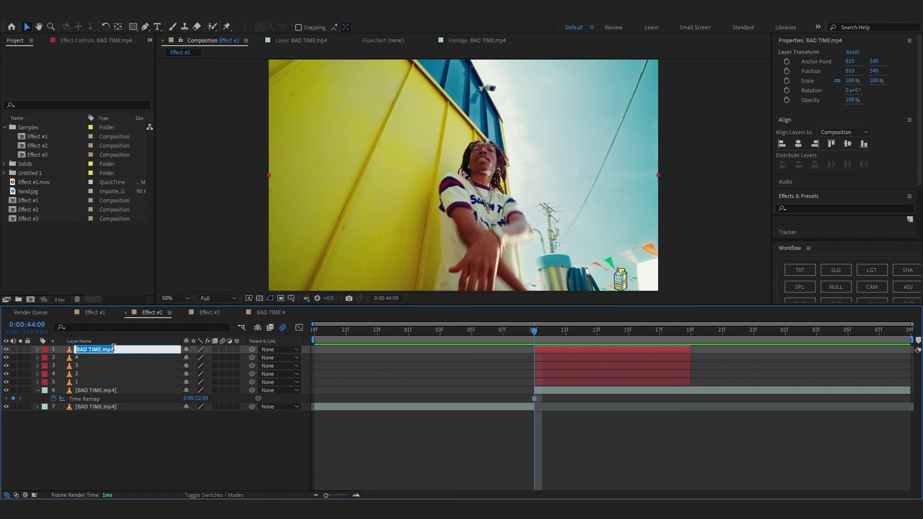
{"action": "key", "text": "Return"}
Shift the five freeze-frame layers one frame later to start at 0:00:44:10, and set the playhead at 0:00:44:11
{"action": "key", "text": "Page_Down"}
{"action": "left_click", "coordinate": [558, 383], "text": "shift"}
{"action": "left_click_drag", "start_coordinate": [558, 383], "coordinate": [576, 377]}
{"action": "left_click", "coordinate": [560, 339]}
{"action": "key", "text": "F2"}
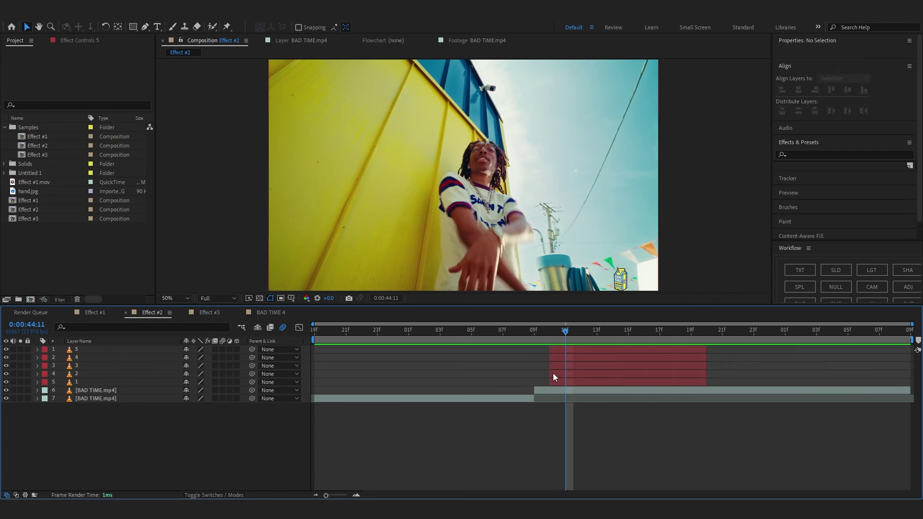
Hide freeze-frame layers 2 through 5, leaving layer 1 showing
{"action": "left_click", "coordinate": [96, 374]}
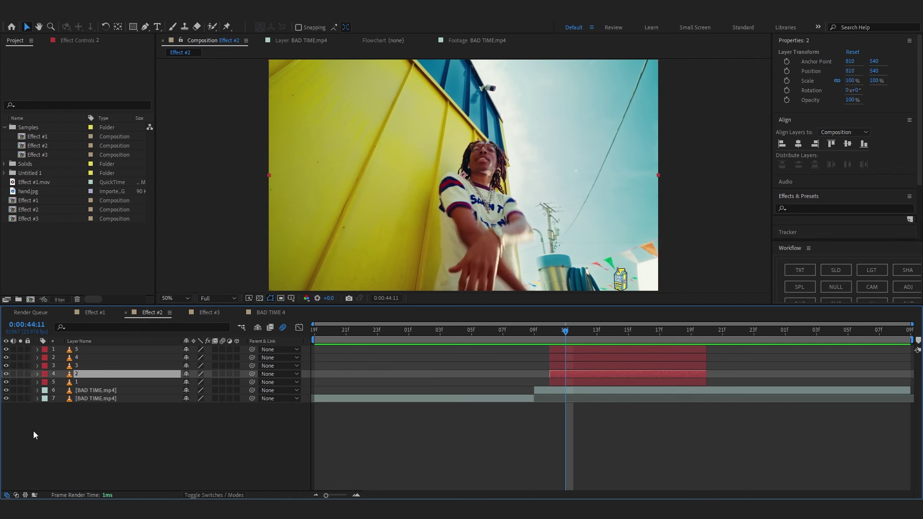
{"action": "left_click", "coordinate": [90, 349], "text": "shift"}
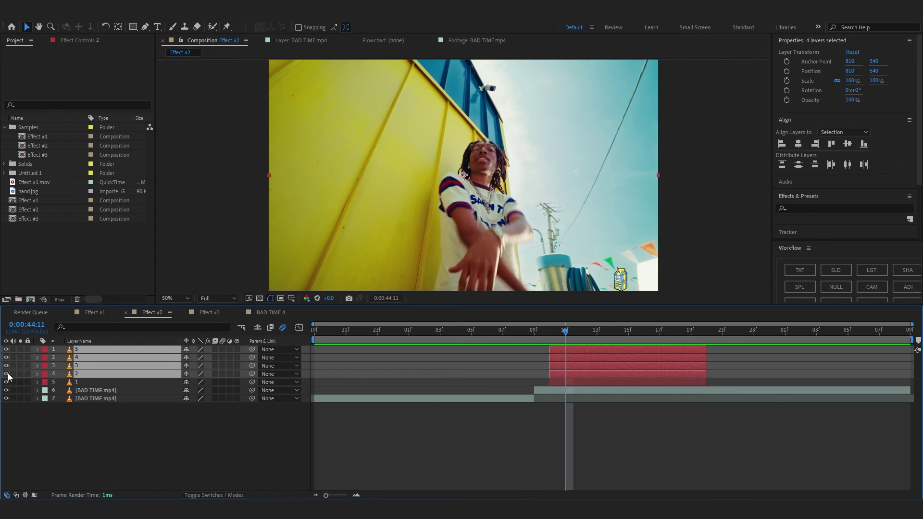
{"action": "left_click", "coordinate": [6, 374]}
Cut out the man in layer 1 with a Pen tool mask traced around his body, hair and head
{"action": "left_click", "coordinate": [91, 382]}
{"action": "left_click_drag", "start_coordinate": [326, 150], "coordinate": [357, 102]}
{"action": "scroll", "coordinate": [334, 152], "scroll_direction": "up", "scroll_amount": 1}
{"action": "left_click_drag", "start_coordinate": [290, 215], "coordinate": [351, 117]}
{"action": "key", "text": "g"}
{"action": "left_click_drag", "start_coordinate": [180, 99], "coordinate": [192, 65]}
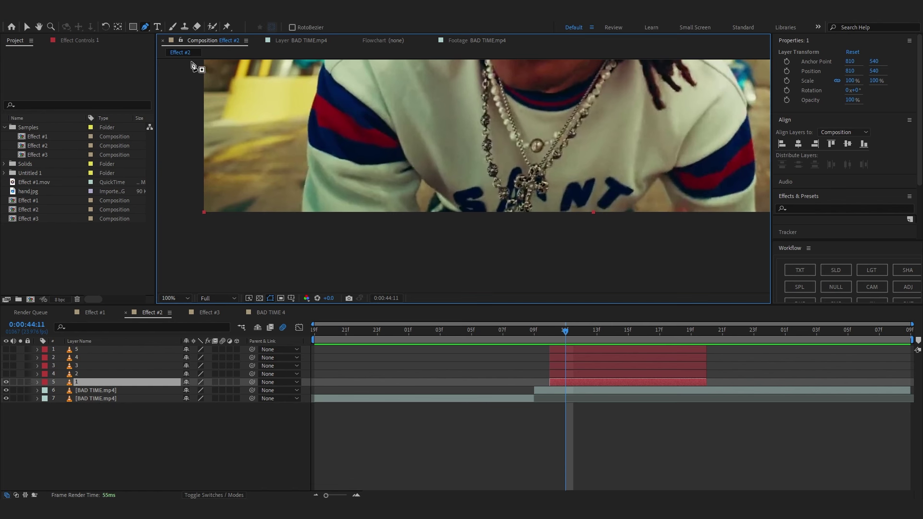
{"action": "left_click_drag", "start_coordinate": [303, 215], "coordinate": [305, 203]}
{"action": "left_click", "coordinate": [307, 171]}
{"action": "left_click_drag", "start_coordinate": [307, 146], "coordinate": [308, 139]}
{"action": "left_click_drag", "start_coordinate": [314, 109], "coordinate": [315, 99]}
{"action": "left_click_drag", "start_coordinate": [319, 71], "coordinate": [325, 169]}
{"action": "left_click", "coordinate": [331, 159]}
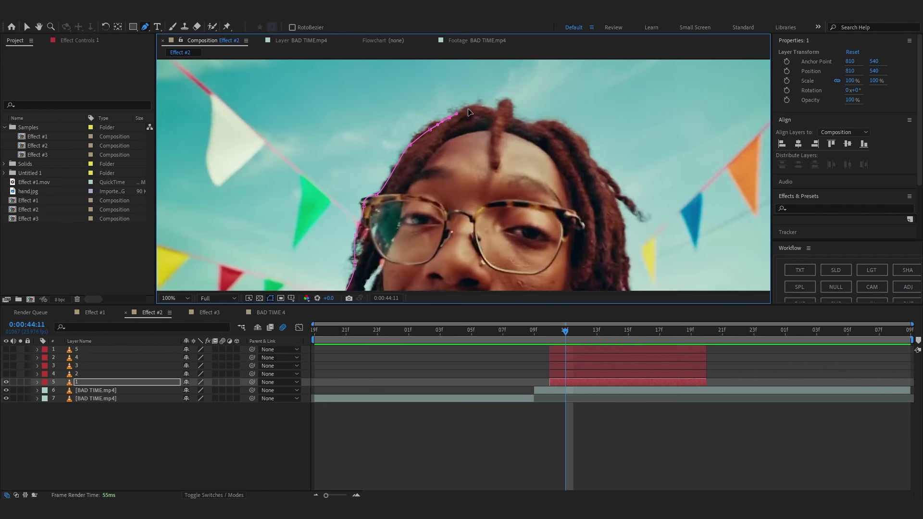
{"action": "left_click_drag", "start_coordinate": [467, 110], "coordinate": [473, 107]}
{"action": "left_click_drag", "start_coordinate": [482, 104], "coordinate": [486, 104]}
{"action": "left_click", "coordinate": [515, 115]}
{"action": "left_click", "coordinate": [524, 124]}
{"action": "left_click", "coordinate": [548, 124]}
{"action": "left_click", "coordinate": [558, 126]}
{"action": "left_click", "coordinate": [568, 128]}
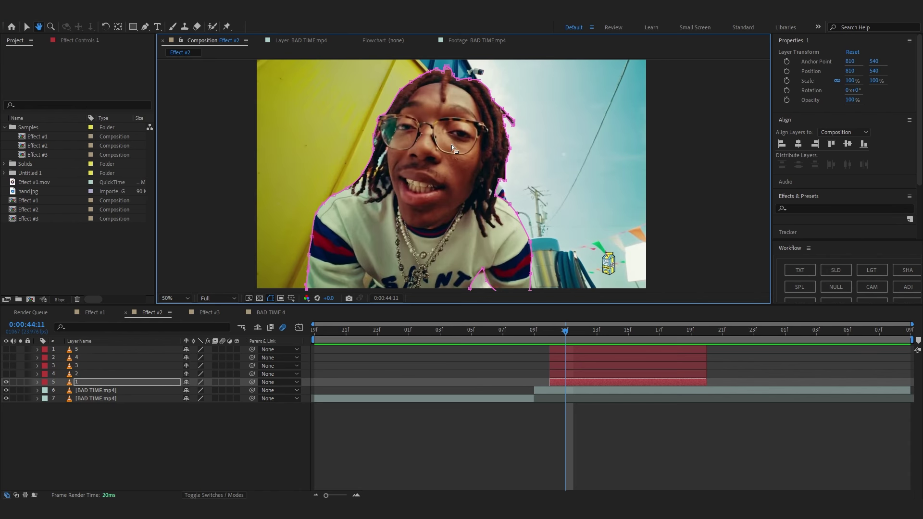
Scale the layer 1 cutout to 88% and place it at position 498, 630, beside the standing man
{"action": "key", "text": "s"}
{"action": "left_click_drag", "start_coordinate": [195, 390], "coordinate": [193, 389]}
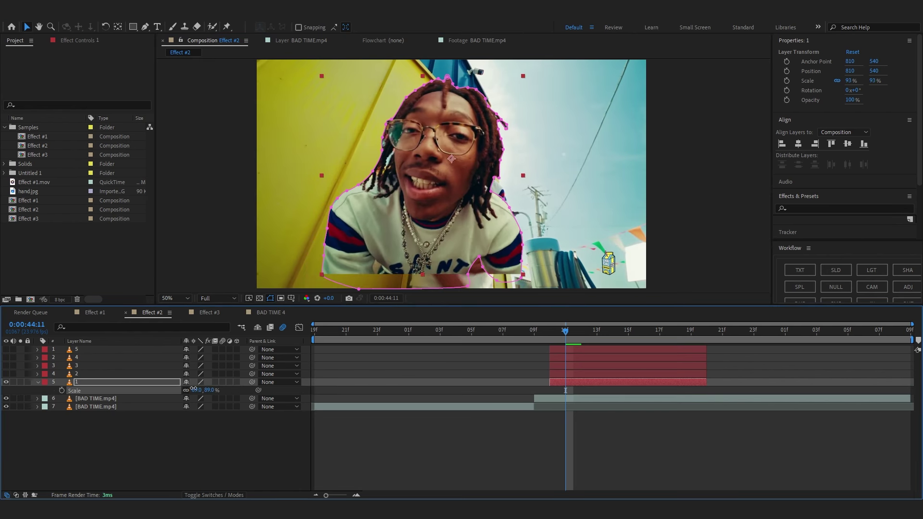
{"action": "left_click_drag", "start_coordinate": [392, 206], "coordinate": [316, 237]}
{"action": "left_click_drag", "start_coordinate": [194, 389], "coordinate": [199, 389]}
{"action": "left_click_drag", "start_coordinate": [308, 248], "coordinate": [308, 238]}
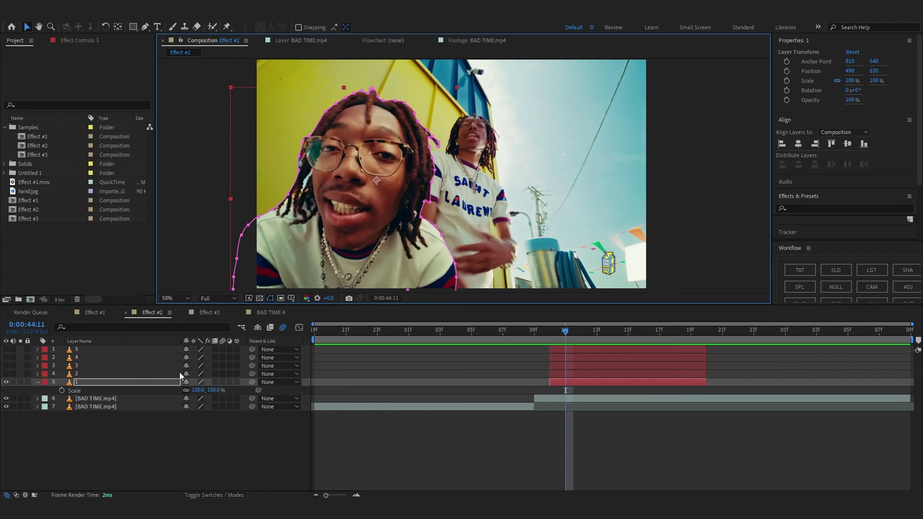
{"action": "left_click_drag", "start_coordinate": [195, 391], "coordinate": [190, 391]}
Animate layer 1's position from 354, 672 at 0:00:44:10 to 498, 630 at 0:00:44:14
{"action": "left_click", "coordinate": [549, 331]}
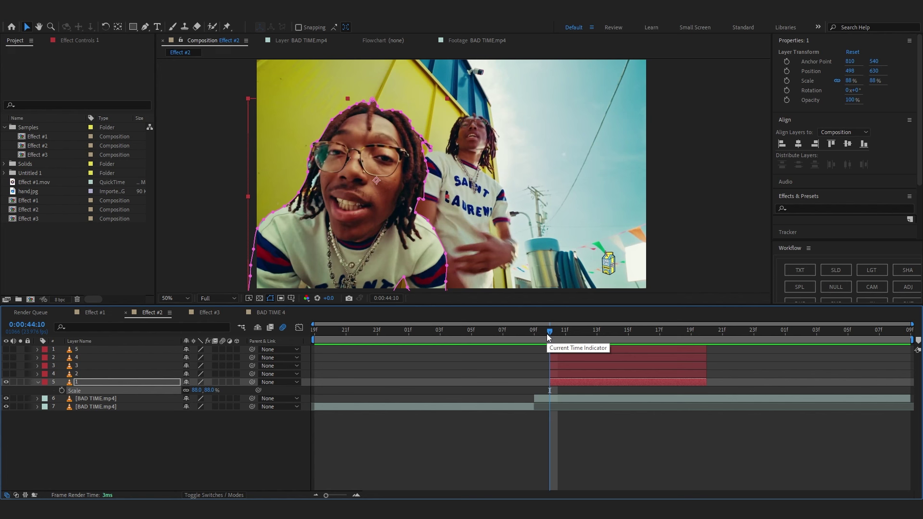
{"action": "key", "text": "p"}
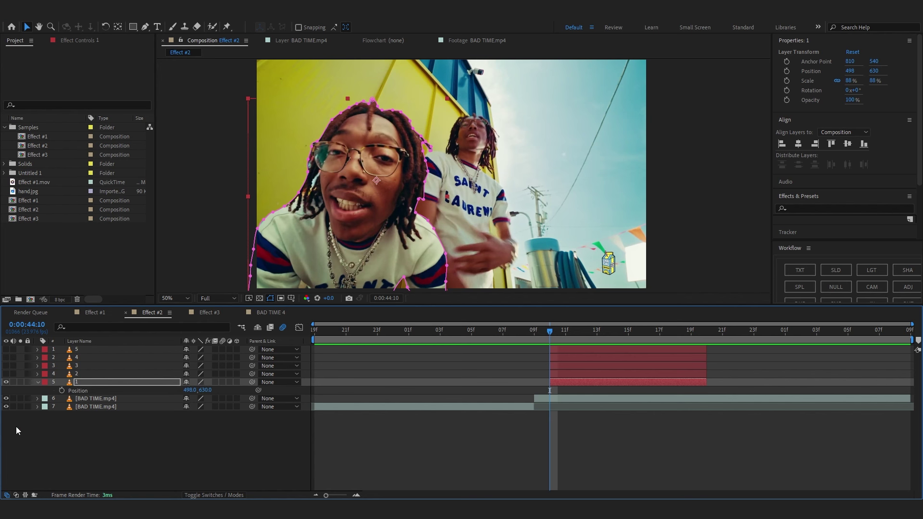
{"action": "left_click", "coordinate": [62, 390]}
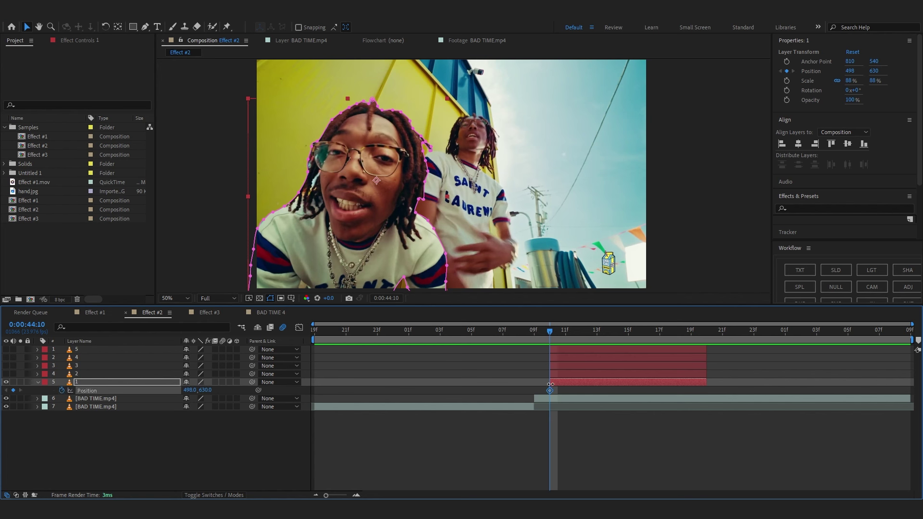
{"action": "left_click_drag", "start_coordinate": [550, 389], "coordinate": [614, 390]}
{"action": "left_click_drag", "start_coordinate": [390, 237], "coordinate": [356, 249]}
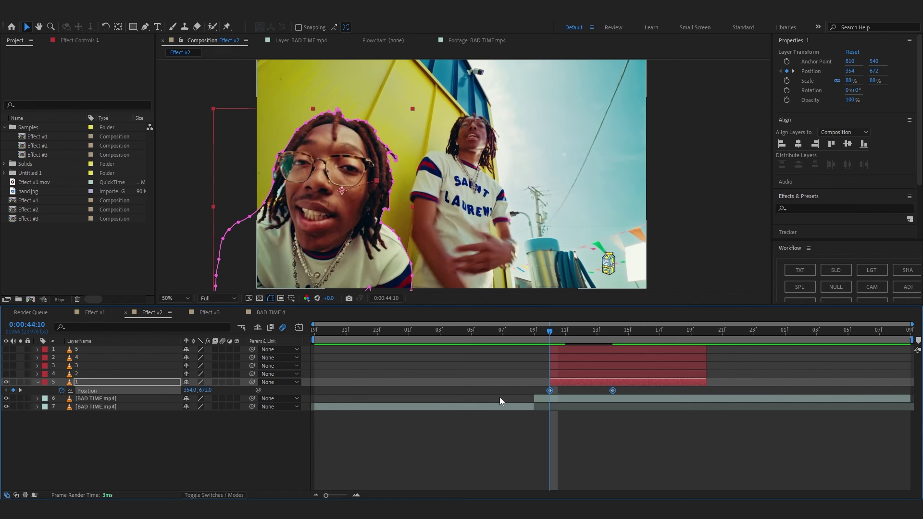
Apply Easy Ease to layer 1's position keyframes and shape the speed graph into a sharp initial peak with a long slowdown
{"action": "key", "text": "F9"}
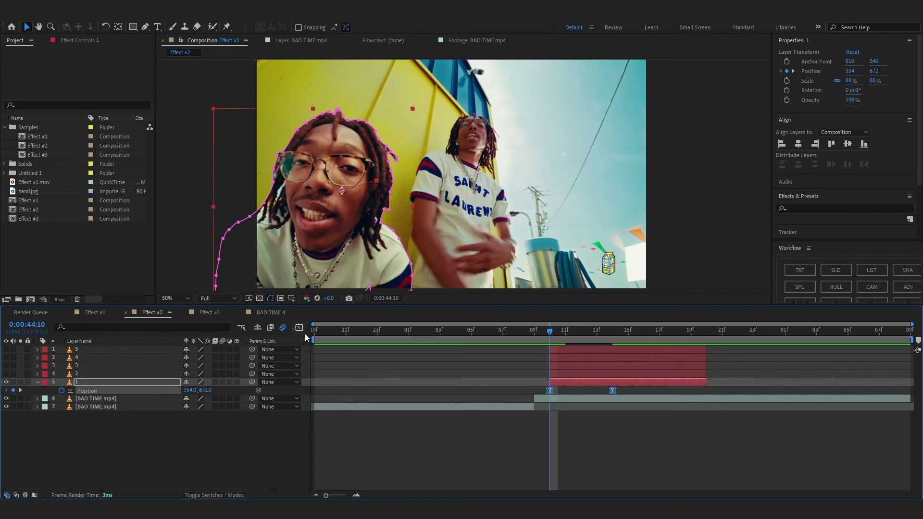
{"action": "left_click", "coordinate": [299, 327]}
{"action": "left_click", "coordinate": [516, 485]}
{"action": "left_click", "coordinate": [541, 394]}
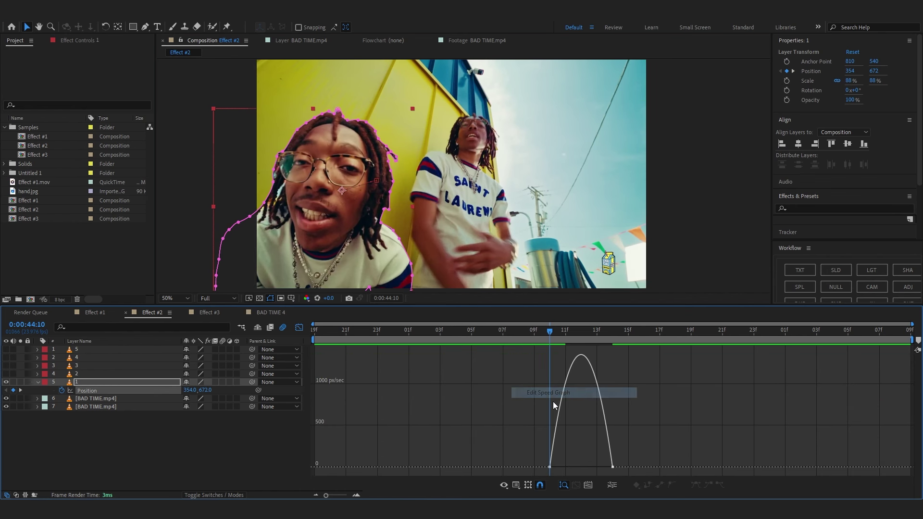
{"action": "left_click_drag", "start_coordinate": [562, 467], "coordinate": [581, 467]}
Enable motion blur on layer 1, preview its slide-in from 0:00:44:08 and close the graph editor
{"action": "left_click", "coordinate": [518, 332]}
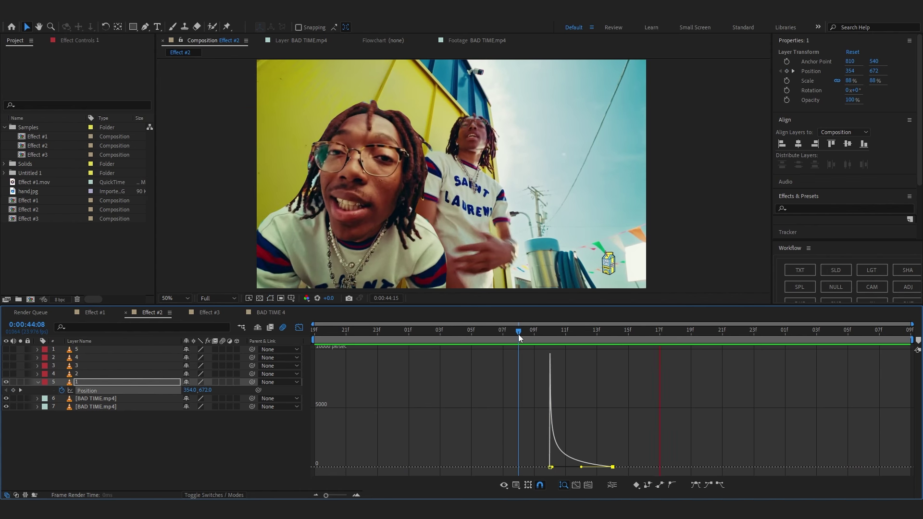
{"action": "key", "text": "space"}
{"action": "key", "text": "k"}
{"action": "key", "text": "k"}
{"action": "left_click", "coordinate": [222, 383]}
{"action": "left_click", "coordinate": [518, 336]}
{"action": "key", "text": "space"}
{"action": "left_click", "coordinate": [299, 327]}
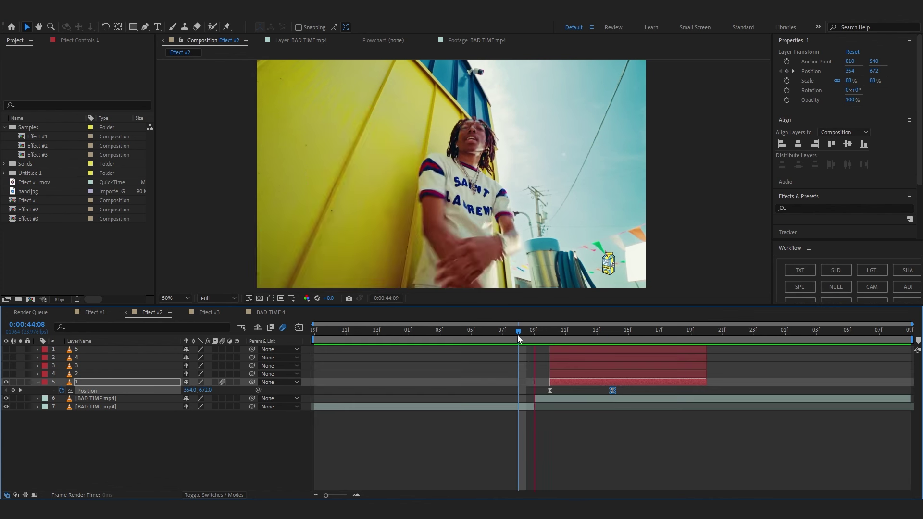
Show layer 2 and stagger layers 2 to 5 two frames apart, starting at 0:00:44:12, 0:00:44:14, 0:00:44:16 and 0:00:44:18
{"action": "left_click_drag", "start_coordinate": [571, 327], "coordinate": [582, 362]}
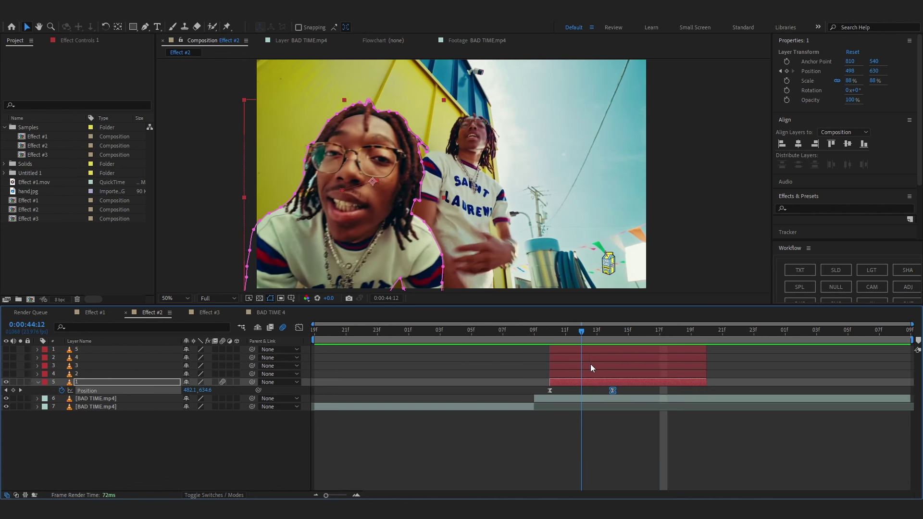
{"action": "key", "text": "Page_Down"}
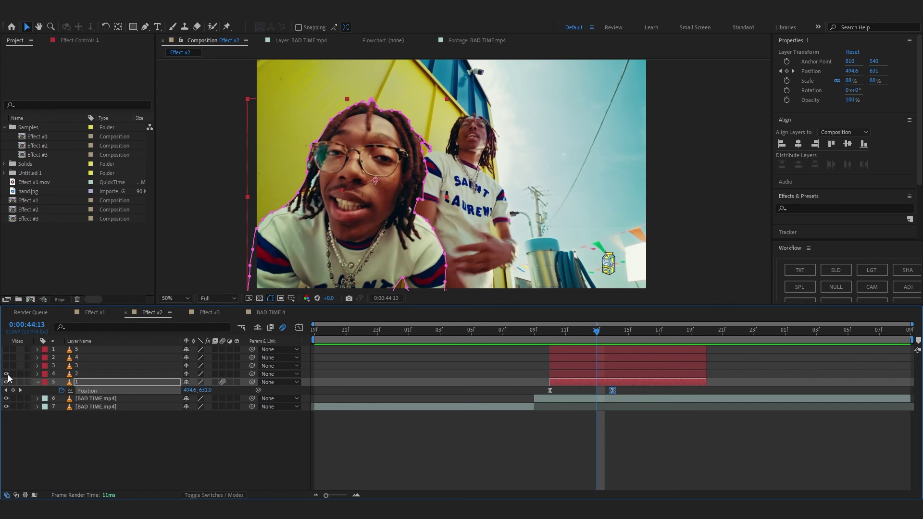
{"action": "left_click", "coordinate": [7, 375]}
{"action": "left_click", "coordinate": [117, 375]}
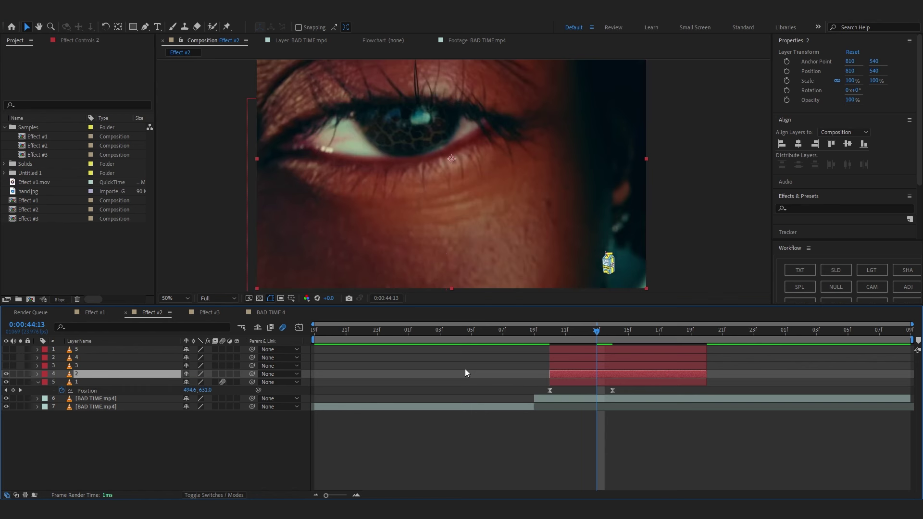
{"action": "left_click_drag", "start_coordinate": [585, 373], "coordinate": [689, 365]}
{"action": "left_click_drag", "start_coordinate": [627, 350], "coordinate": [716, 350]}
Reverse the stacking order of the freeze-frame layers so they run from 1 at the top to 5 at the bottom
{"action": "left_click", "coordinate": [152, 375], "text": "shift"}
{"action": "left_click_drag", "start_coordinate": [152, 376], "coordinate": [145, 393]}
{"action": "left_click", "coordinate": [421, 436]}
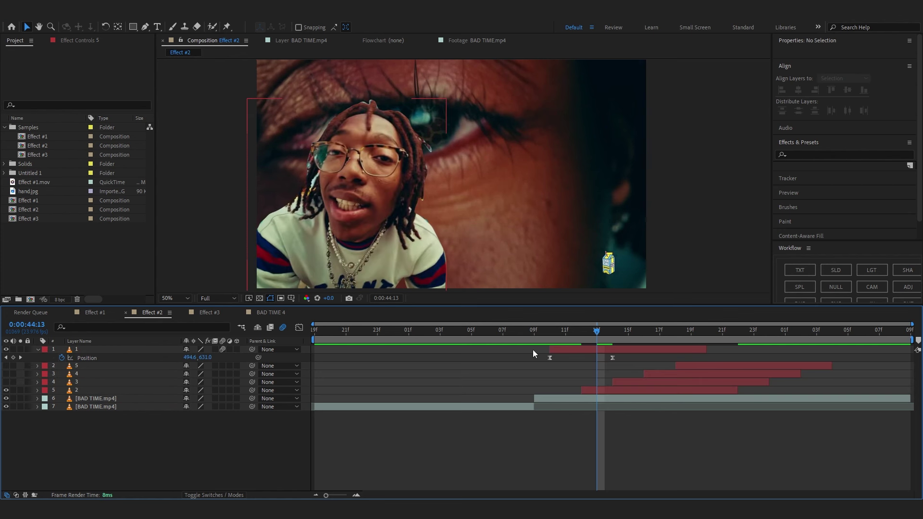
{"action": "mouse_move", "coordinate": [82, 390]}
{"action": "left_mouse_down"}
{"action": "mouse_move", "coordinate": [82, 360]}
{"action": "mouse_move", "coordinate": [82, 394]}
{"action": "left_mouse_up"}
{"action": "left_click_drag", "start_coordinate": [81, 383], "coordinate": [82, 372]}
Isolate layer 2 at its start, 0:00:44:12, by hiding layer 1
{"action": "left_click_drag", "start_coordinate": [595, 338], "coordinate": [582, 338]}
{"action": "left_click", "coordinate": [625, 366]}
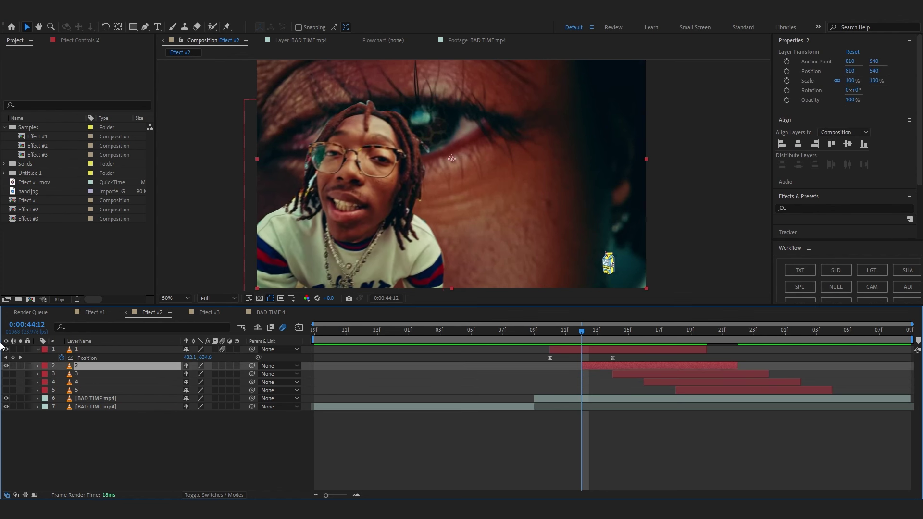
{"action": "left_click", "coordinate": [6, 350]}
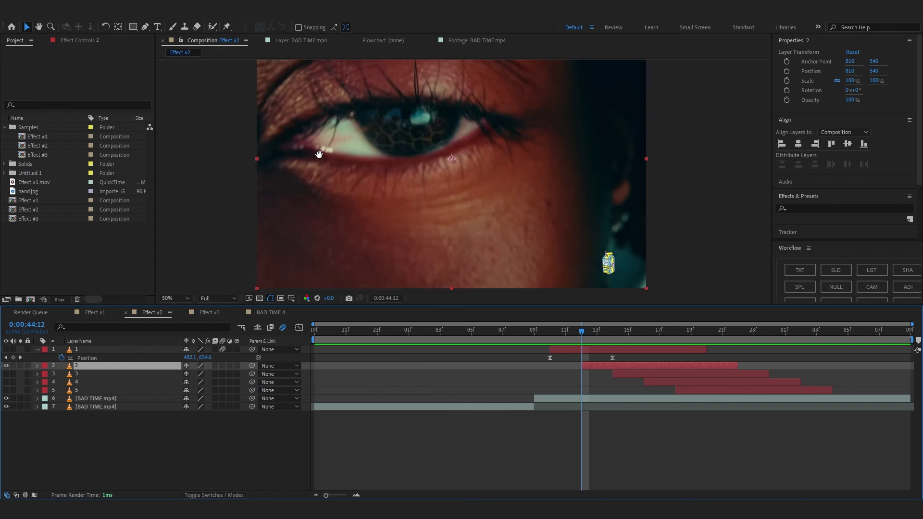
Draw a closed Pen tool mask on layer 2 around the eye and face, cutting away the dark background beside the cheek
{"action": "left_click", "coordinate": [313, 141]}
{"action": "key", "text": "comma"}
{"action": "key", "text": "comma"}
{"action": "left_click", "coordinate": [148, 27]}
{"action": "left_click", "coordinate": [510, 102]}
{"action": "left_click_drag", "start_coordinate": [518, 151], "coordinate": [525, 170]}
{"action": "left_click_drag", "start_coordinate": [531, 235], "coordinate": [534, 254]}
{"action": "left_click", "coordinate": [521, 270]}
{"action": "left_click", "coordinate": [378, 261]}
{"action": "left_click", "coordinate": [325, 263]}
{"action": "left_click", "coordinate": [327, 175]}
{"action": "left_click_drag", "start_coordinate": [347, 110], "coordinate": [355, 103]}
{"action": "left_click", "coordinate": [372, 86]}
{"action": "left_click", "coordinate": [509, 102]}
{"action": "left_click_drag", "start_coordinate": [438, 177], "coordinate": [404, 182]}
Flip the masked eye close-up in layer 2 horizontally
{"action": "key", "text": "v"}
{"action": "right_click", "coordinate": [425, 210]}
{"action": "mouse_move", "coordinate": [468, 223]}
{"action": "left_click", "coordinate": [562, 299]}
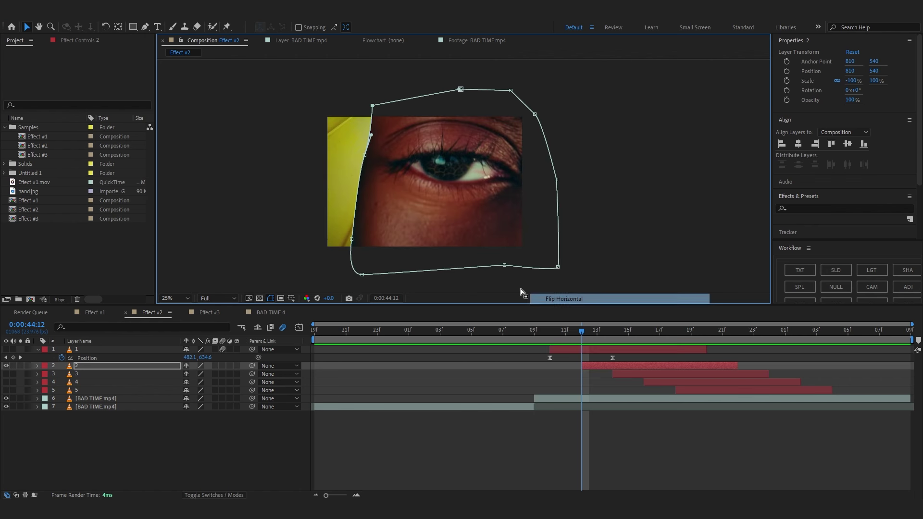
Enlarge layer 2 to 103% scale, keeping it mirrored, and move it sideways to position 1306, 540
{"action": "key", "text": "s"}
{"action": "mouse_move", "coordinate": [197, 374]}
{"action": "left_mouse_down"}
{"action": "mouse_move", "coordinate": [208, 374]}
{"action": "mouse_move", "coordinate": [197, 373]}
{"action": "left_mouse_up"}
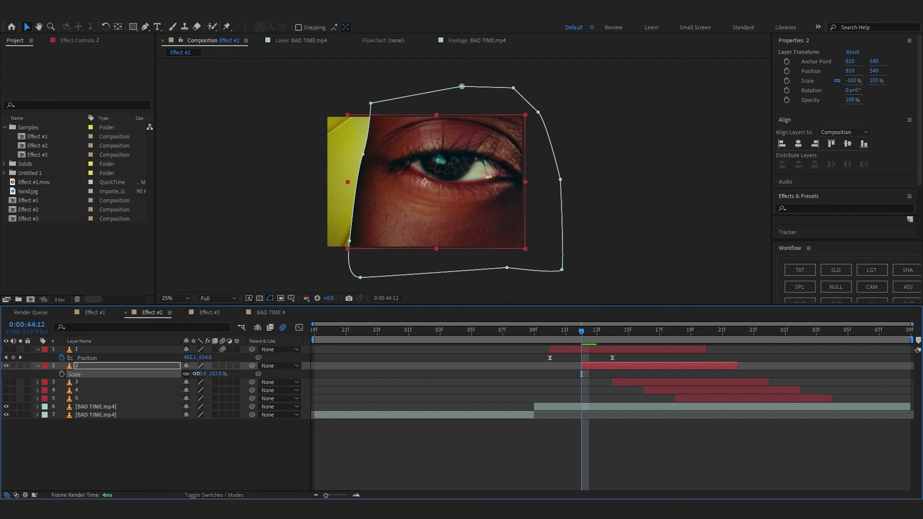
{"action": "left_click_drag", "start_coordinate": [444, 214], "coordinate": [504, 211]}
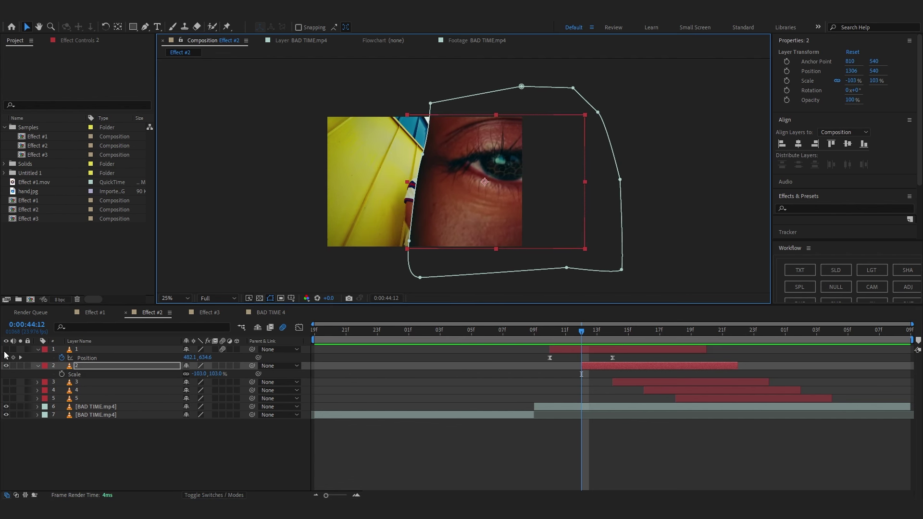
Show layer 1 again and slightly enlarge it at 0:00:44:14
{"action": "left_click", "coordinate": [5, 349]}
{"action": "left_click_drag", "start_coordinate": [557, 332], "coordinate": [588, 345]}
{"action": "left_click", "coordinate": [157, 350]}
{"action": "key", "text": "s"}
{"action": "left_click_drag", "start_coordinate": [198, 358], "coordinate": [207, 358]}
{"action": "key", "text": "u"}
Reshape the left edge of layer 2's mask and reposition the eye close-up to 1090, 532
{"action": "left_click", "coordinate": [422, 154]}
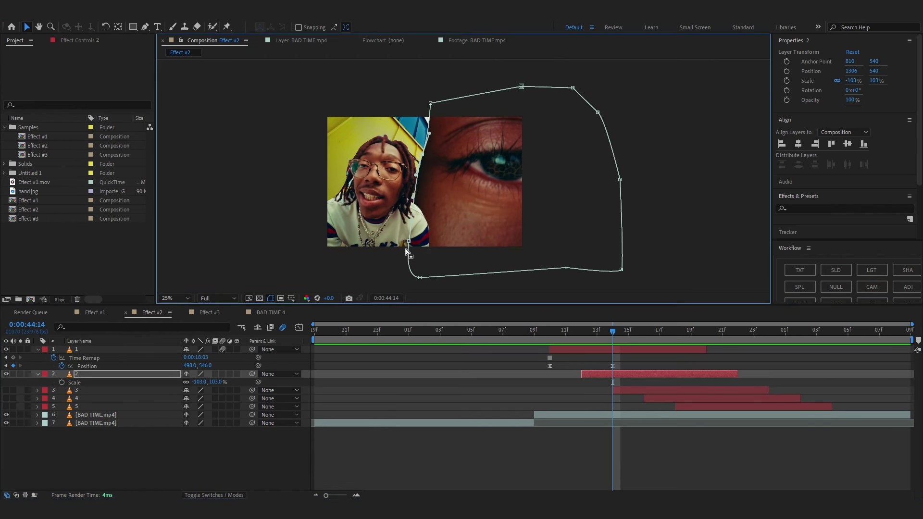
{"action": "left_click_drag", "start_coordinate": [410, 242], "coordinate": [430, 211]}
{"action": "left_click_drag", "start_coordinate": [423, 159], "coordinate": [432, 120]}
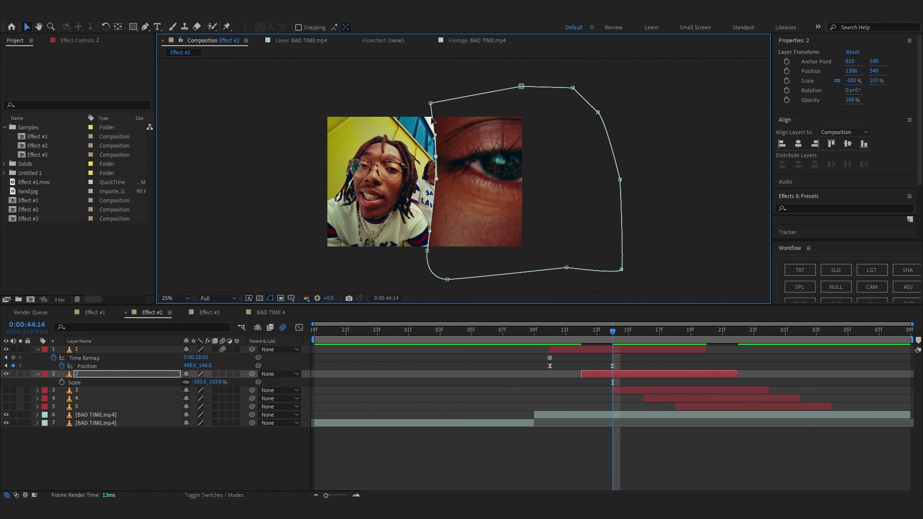
{"action": "left_click_drag", "start_coordinate": [497, 209], "coordinate": [462, 207]}
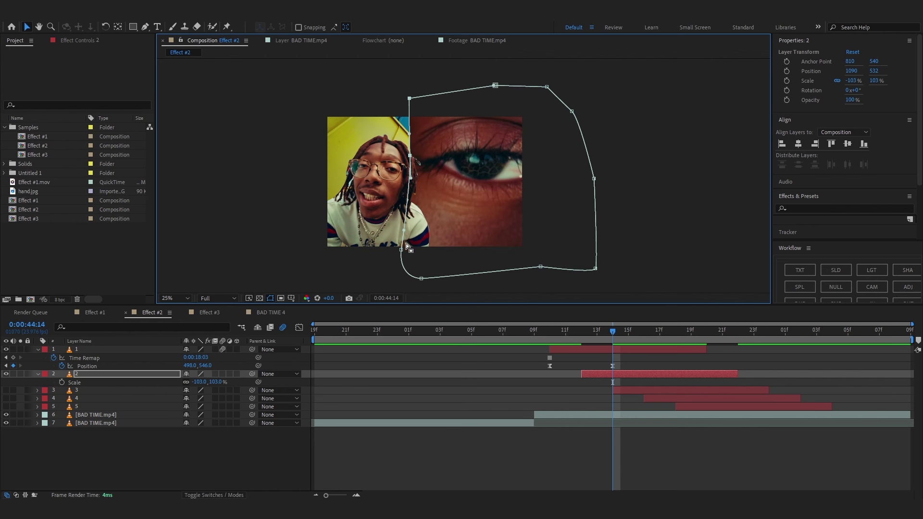
{"action": "left_click_drag", "start_coordinate": [402, 252], "coordinate": [417, 254]}
Animate layer 2's position from 1282, 532 at 0:00:44:12 to 1090, 532 four frames on, with eased keyframes and a reshaped speed curve
{"action": "left_click_drag", "start_coordinate": [613, 362], "coordinate": [582, 359]}
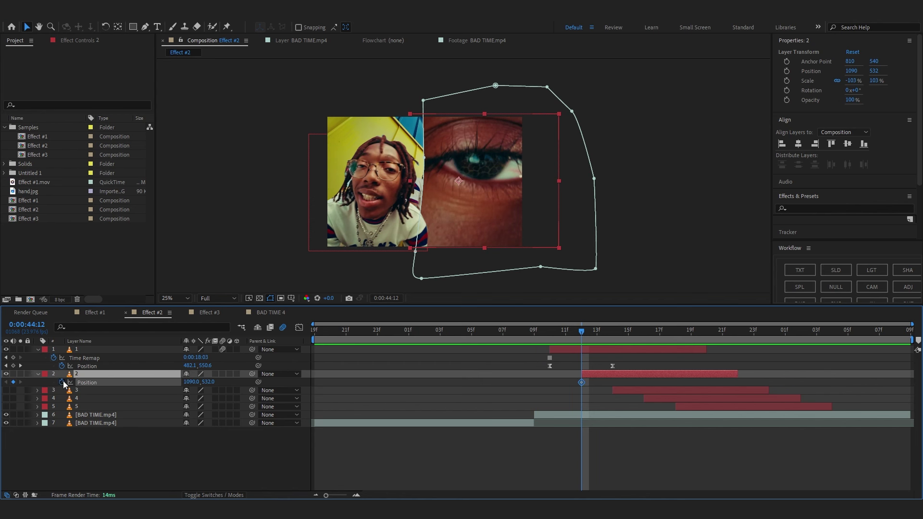
{"action": "left_click", "coordinate": [605, 382]}
{"action": "left_click_drag", "start_coordinate": [582, 382], "coordinate": [645, 382]}
{"action": "left_click_drag", "start_coordinate": [192, 382], "coordinate": [286, 385]}
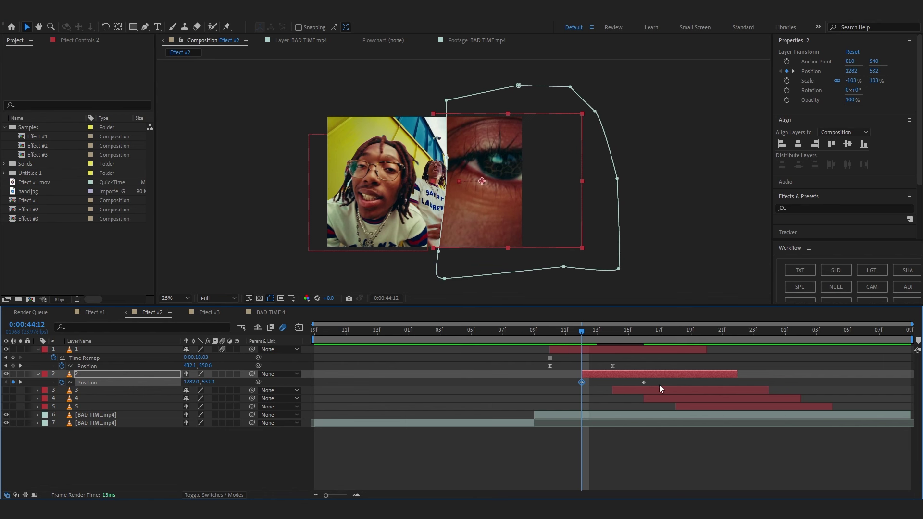
{"action": "key", "text": "F9"}
{"action": "left_click", "coordinate": [299, 328]}
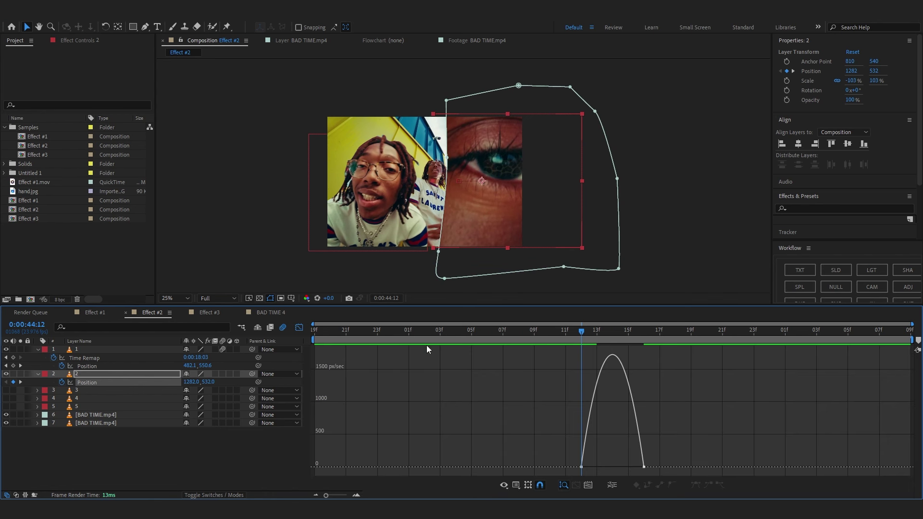
{"action": "left_click_drag", "start_coordinate": [592, 469], "coordinate": [629, 465]}
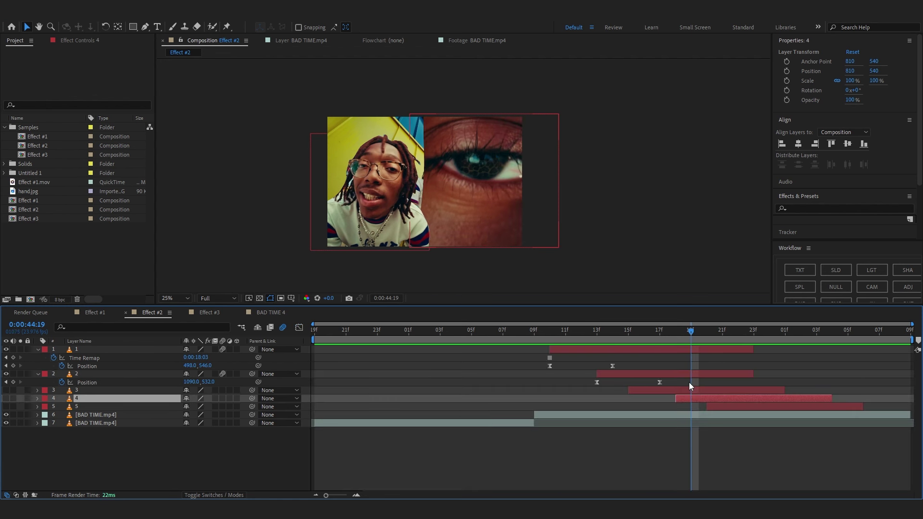
Shift layer 3 about one frame later on the timeline to stagger its entrance
{"action": "left_click", "coordinate": [691, 388]}
{"action": "left_click_drag", "start_coordinate": [690, 391], "coordinate": [703, 391]}
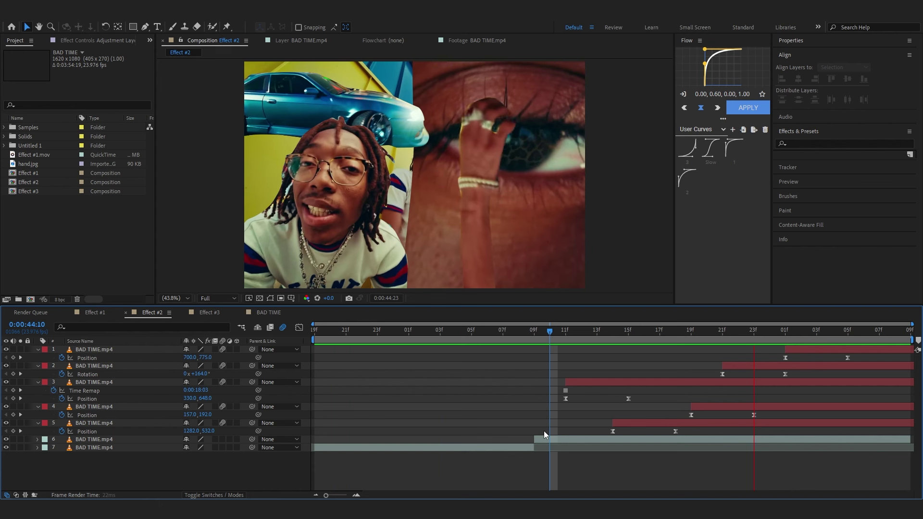
Apply a Drop Shadow to the top cutout layer with distance 25 and softness 85
{"action": "left_click", "coordinate": [738, 333]}
{"action": "left_click", "coordinate": [720, 424]}
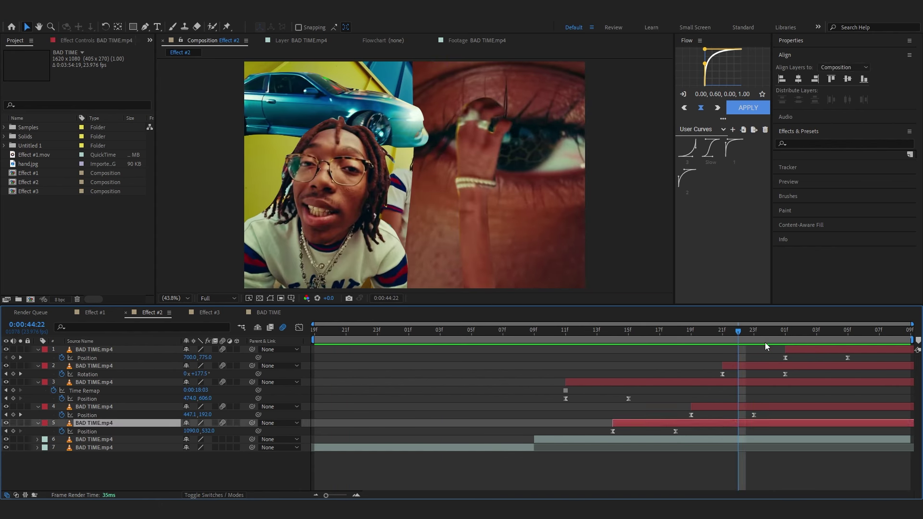
{"action": "left_click", "coordinate": [78, 349]}
{"action": "key", "text": "ctrl+space"}
{"action": "key", "text": "Escape"}
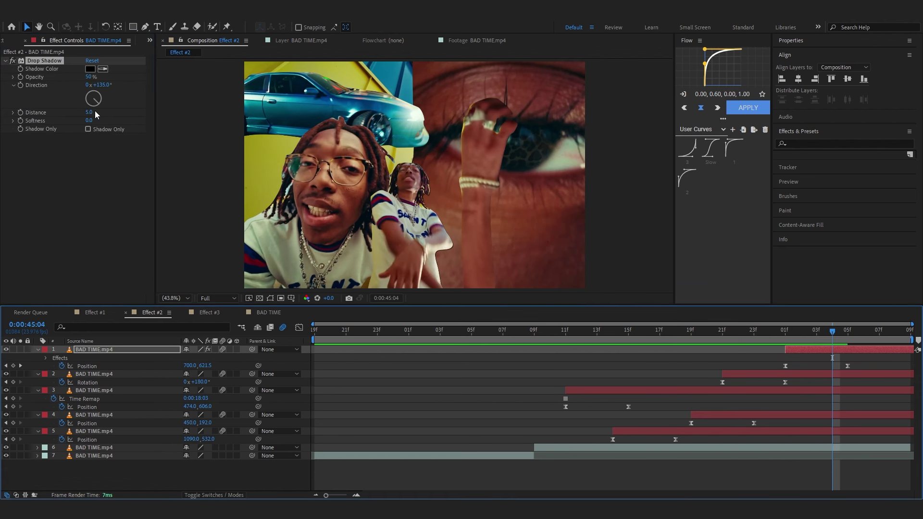
{"action": "left_click", "coordinate": [87, 113]}
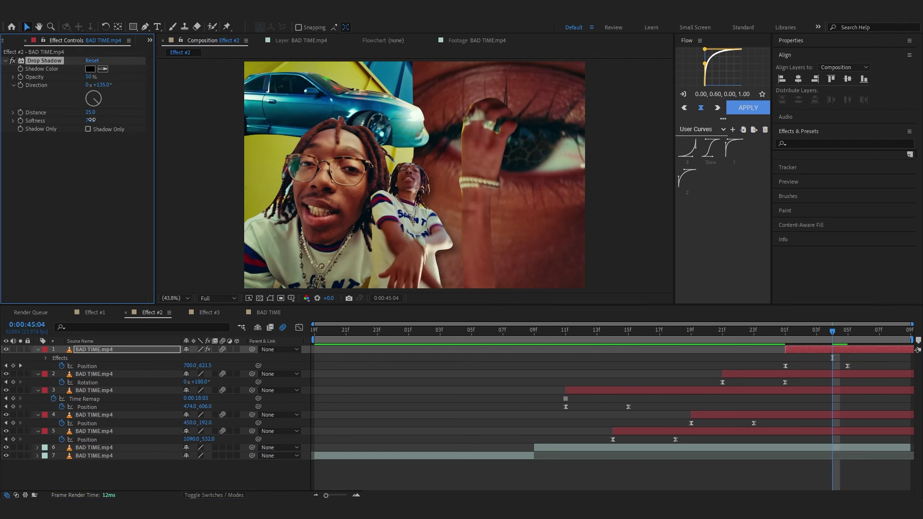
Paste the Drop Shadow onto cutout layers 2 through 5 and preview the shadowed animation
{"action": "left_click", "coordinate": [794, 375]}
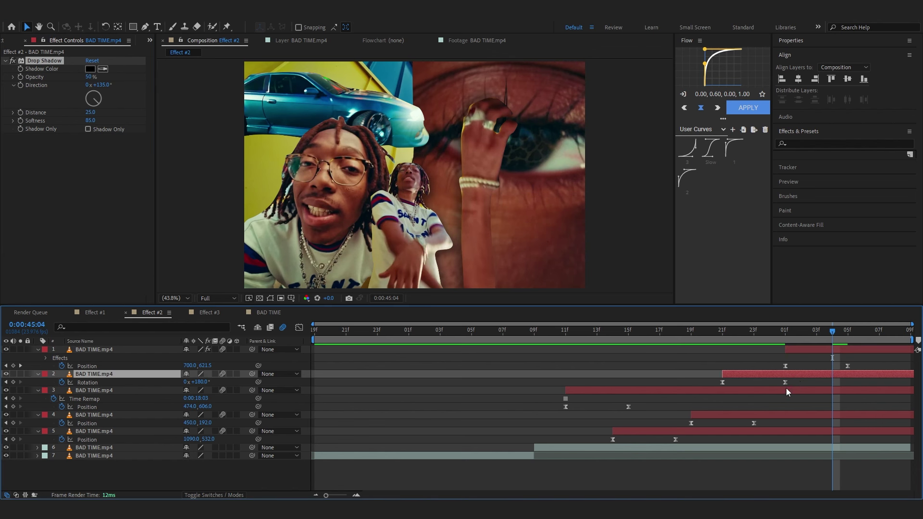
{"action": "key", "text": "ctrl+v"}
{"action": "left_click", "coordinate": [757, 399]}
{"action": "key", "text": "ctrl+v"}
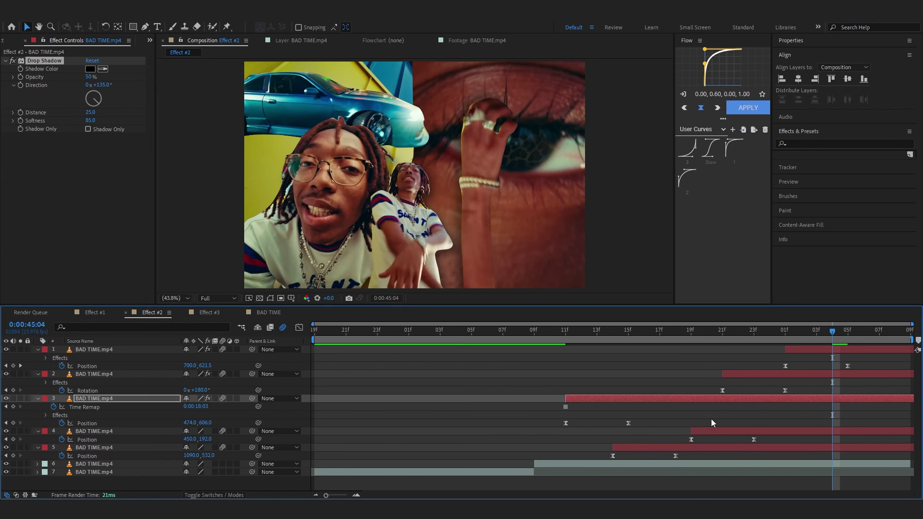
{"action": "left_click", "coordinate": [731, 435]}
{"action": "key", "text": "ctrl+v"}
{"action": "left_click", "coordinate": [725, 454]}
{"action": "key", "text": "ctrl+v"}
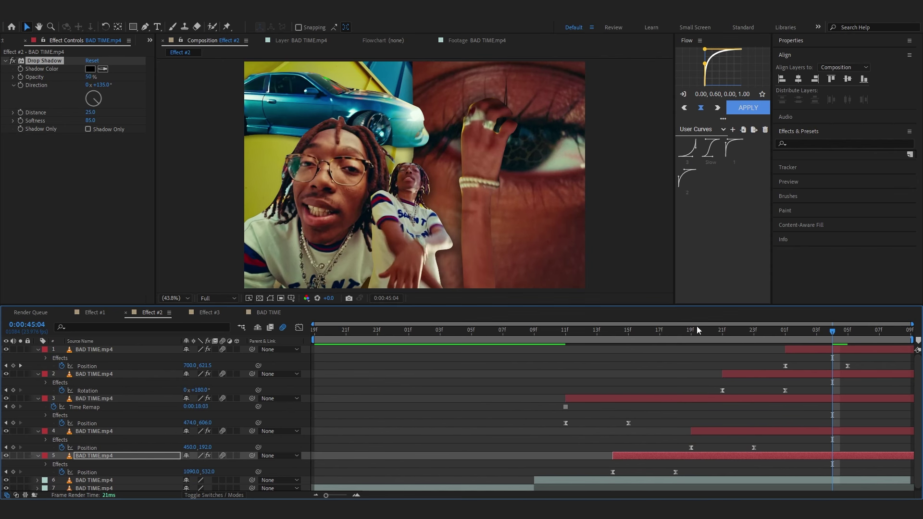
{"action": "left_click", "coordinate": [553, 333]}
{"action": "key", "text": "space"}
{"action": "key", "text": "space"}
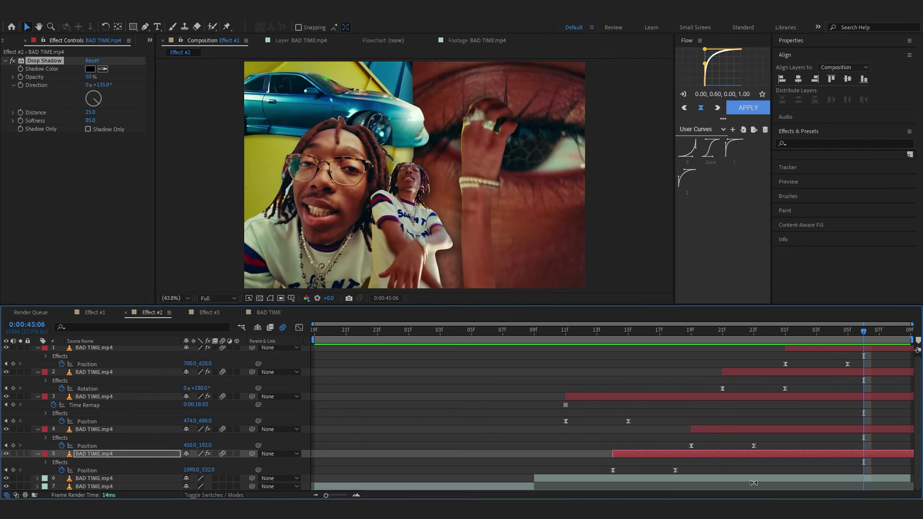
Precompose the five cutout layers with the frozen BAD TIME clip as Pre-comp 3 and return to its start at 0:00:44:09
{"action": "left_click", "coordinate": [755, 478]}
{"action": "key", "text": "ctrl+a"}
{"action": "key", "text": "u"}
{"action": "left_click", "coordinate": [85, 391]}
{"action": "left_click", "coordinate": [80, 356], "text": "shift"}
{"action": "left_click", "coordinate": [82, 349], "text": "shift"}
{"action": "right_click", "coordinate": [82, 350]}
{"action": "left_click", "coordinate": [128, 281]}
{"action": "key", "text": "Return"}
{"action": "key", "text": "i"}
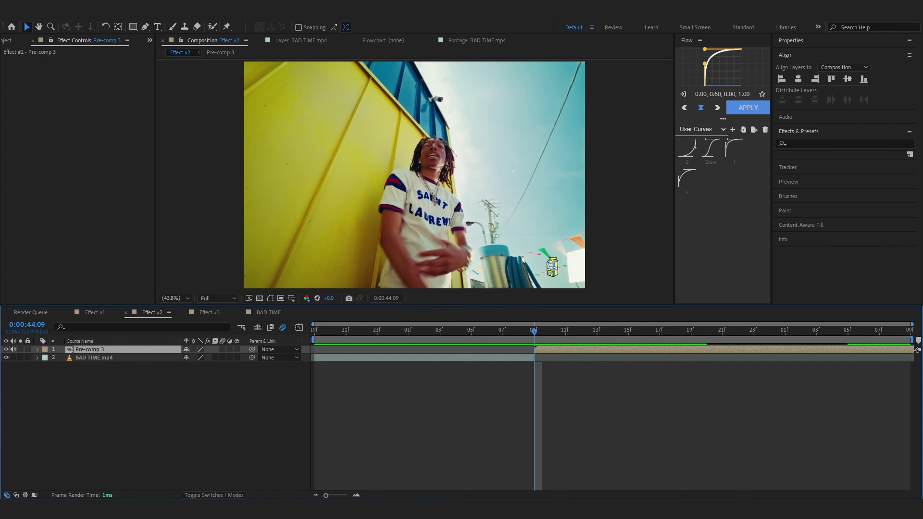
Open the Shake Sauce 2 extension, apply its constant Shaky Hands preset to Pre-comp 3, and preview the shake
{"action": "key", "text": "alt+w"}
{"action": "mouse_move", "coordinate": [289, 39]}
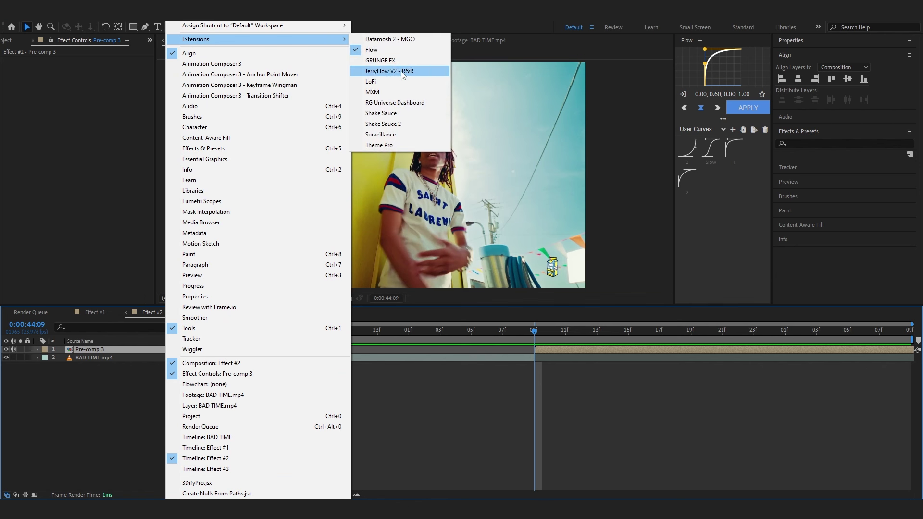
{"action": "left_click", "coordinate": [390, 124]}
{"action": "left_click_drag", "start_coordinate": [754, 45], "coordinate": [739, 36]}
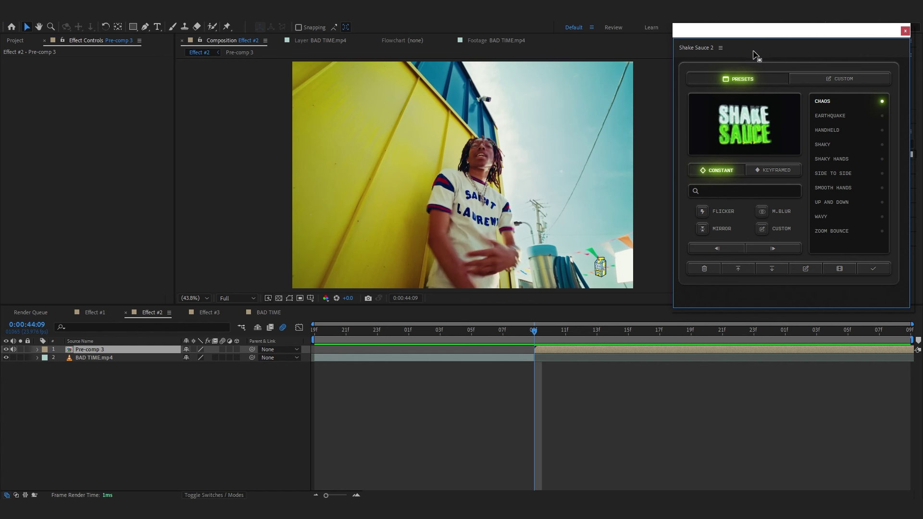
{"action": "left_click", "coordinate": [829, 159]}
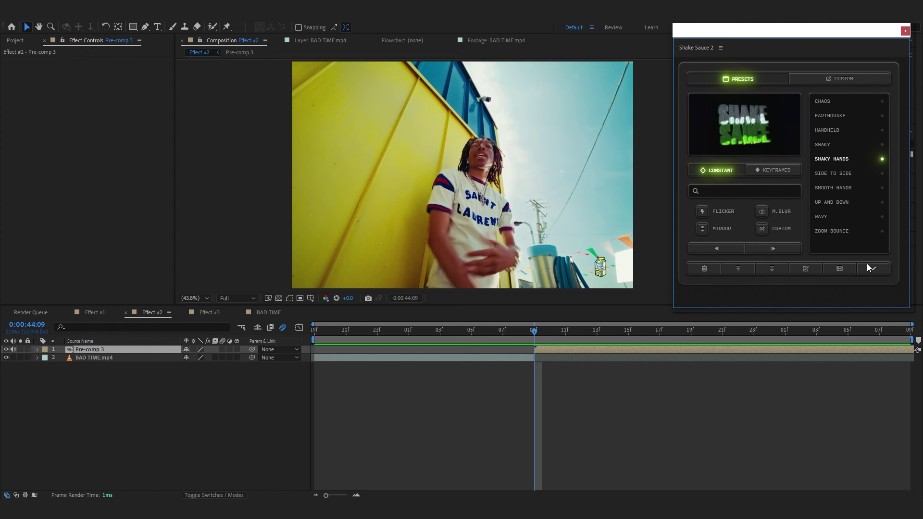
{"action": "left_click", "coordinate": [882, 271]}
{"action": "key", "text": "space"}
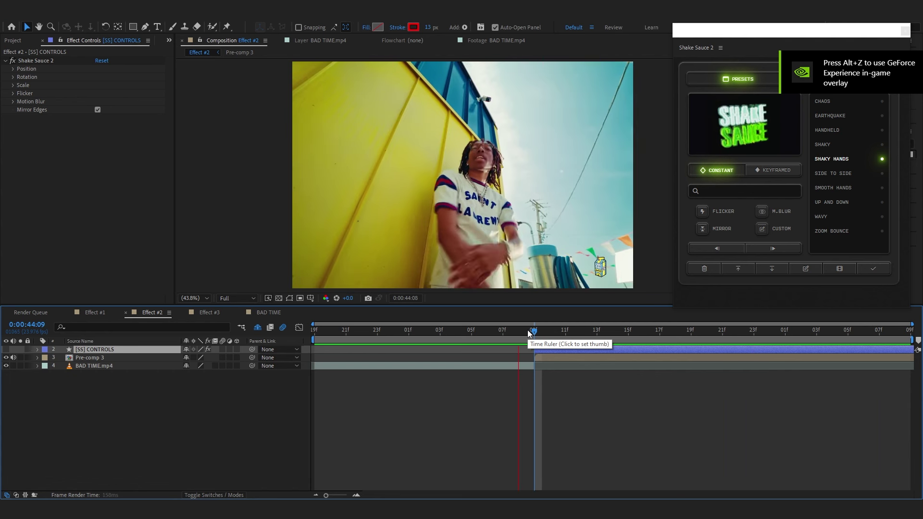
Keyframe the shake's Master Scale from 100% at 0:00:44:09 to 105% four frames on
{"action": "left_click", "coordinate": [13, 85]}
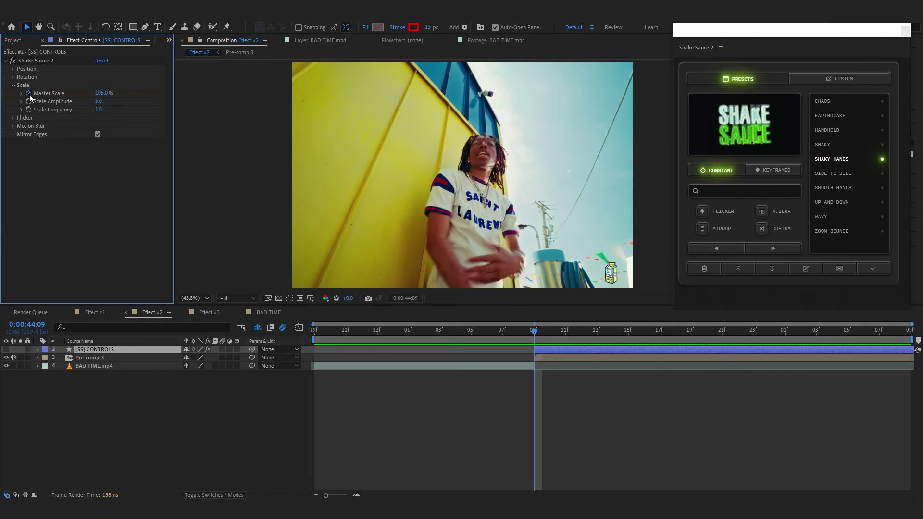
{"action": "left_click", "coordinate": [29, 93]}
{"action": "key", "text": "u"}
{"action": "left_click_drag", "start_coordinate": [530, 369], "coordinate": [596, 369]}
{"action": "left_click", "coordinate": [192, 366]}
{"action": "type", "text": "100"}
{"action": "left_click", "coordinate": [201, 399]}
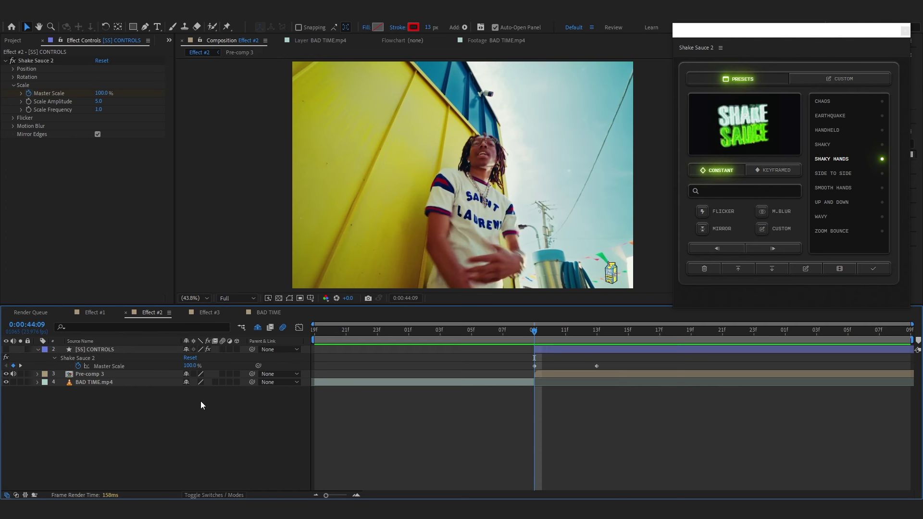
Preview the shake, set its Position Amplitude to 8, and play the result back
{"action": "left_click", "coordinate": [503, 331]}
{"action": "key", "text": "space"}
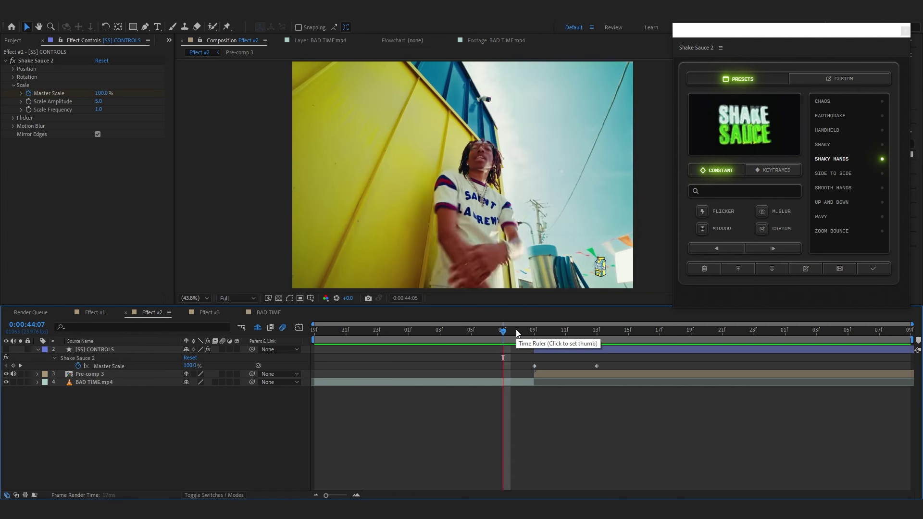
{"action": "left_click", "coordinate": [407, 243]}
{"action": "left_click_drag", "start_coordinate": [652, 332], "coordinate": [660, 331]}
{"action": "left_click_drag", "start_coordinate": [98, 77], "coordinate": [99, 78]}
{"action": "key", "text": "space"}
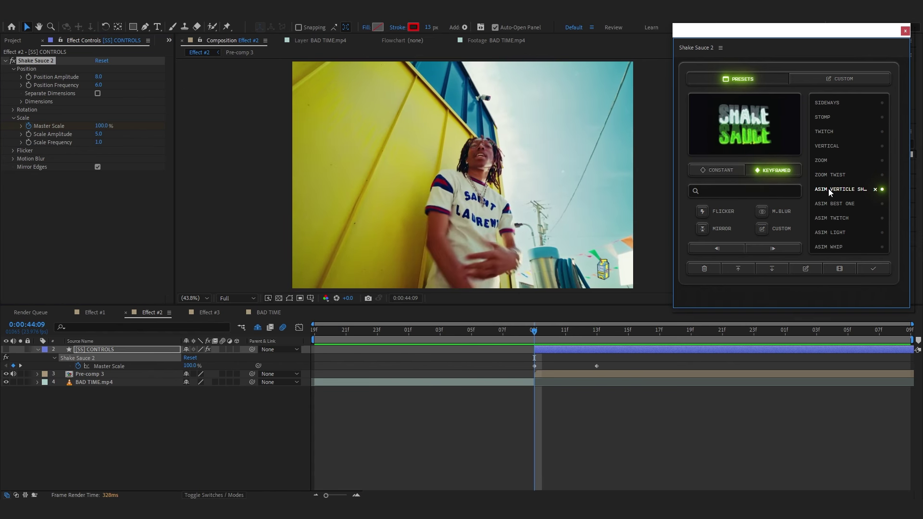
Apply the keyframed custom VERTICLE shake preset at 0:00:44:09 and open its Y Amplitude curve in the graph editor
{"action": "left_click", "coordinate": [665, 419]}
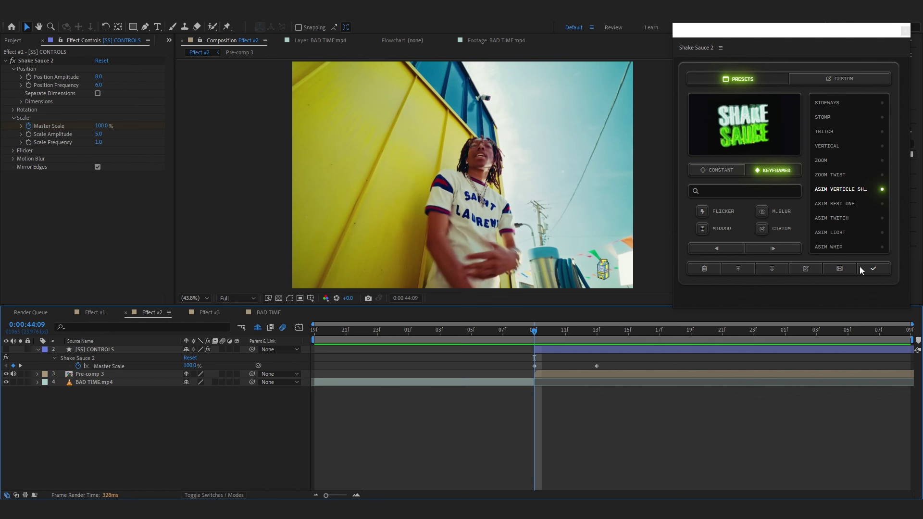
{"action": "left_click", "coordinate": [859, 266]}
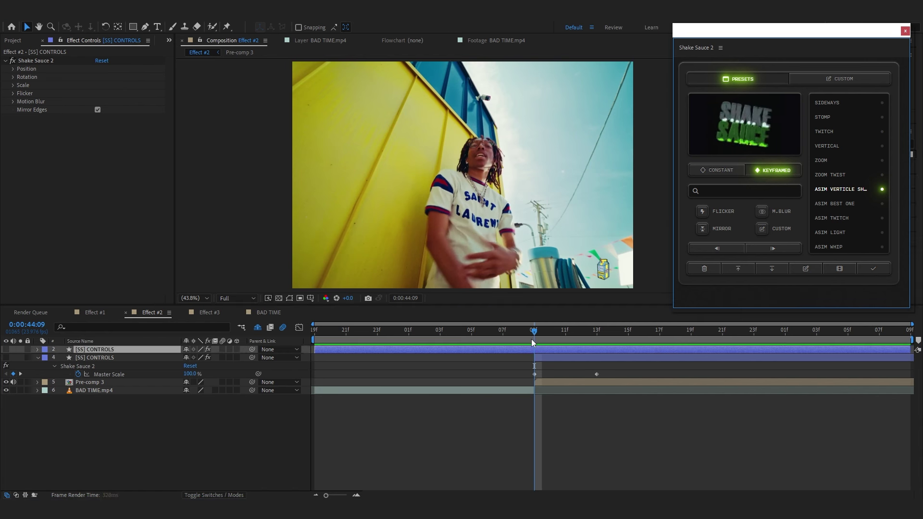
{"action": "left_click_drag", "start_coordinate": [529, 336], "coordinate": [605, 403]}
{"action": "key", "text": "u"}
{"action": "left_click", "coordinate": [116, 366]}
{"action": "left_click", "coordinate": [300, 327]}
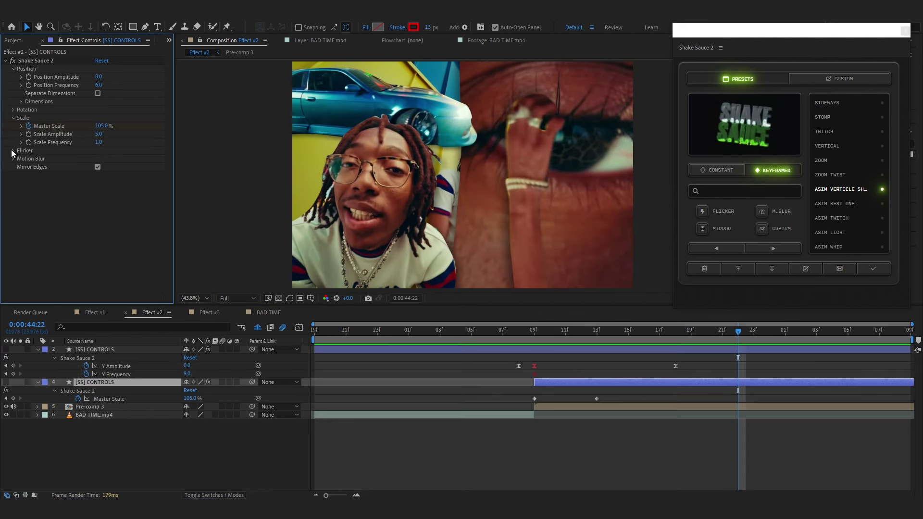
Enable Flicker on the Shaky Hands controls with amplitude 1 and frequency 11, and preview it
{"action": "left_click", "coordinate": [14, 150]}
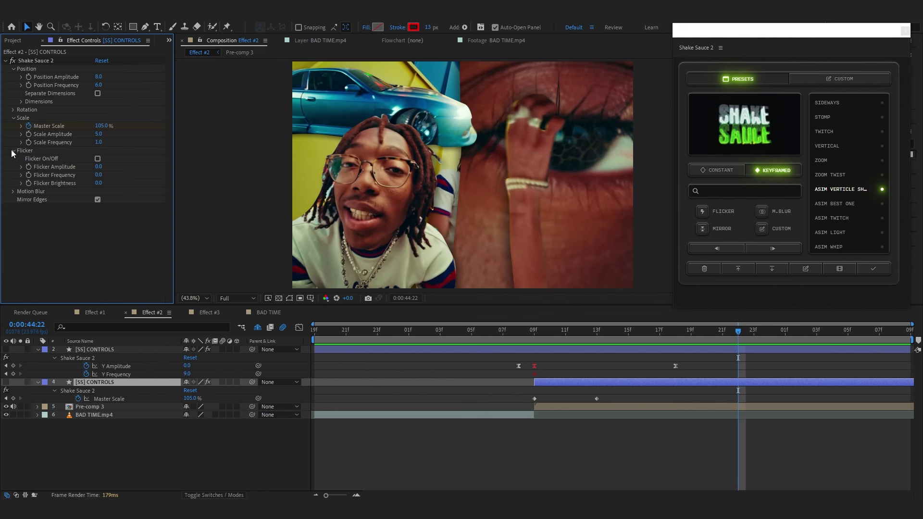
{"action": "left_click", "coordinate": [98, 159]}
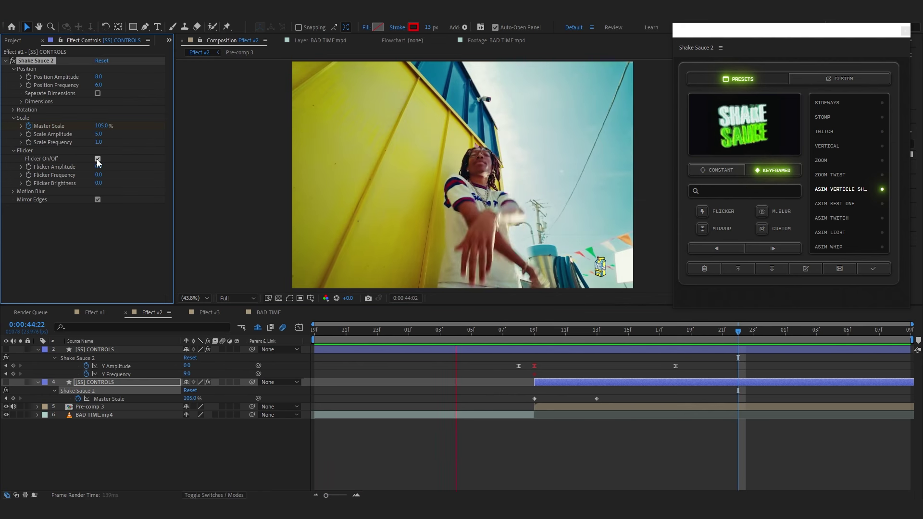
{"action": "key", "text": "Page_Up"}
{"action": "left_click", "coordinate": [102, 168]}
{"action": "type", "text": "4"}
{"action": "key", "text": "Return"}
{"action": "left_click_drag", "start_coordinate": [102, 169], "coordinate": [103, 177]}
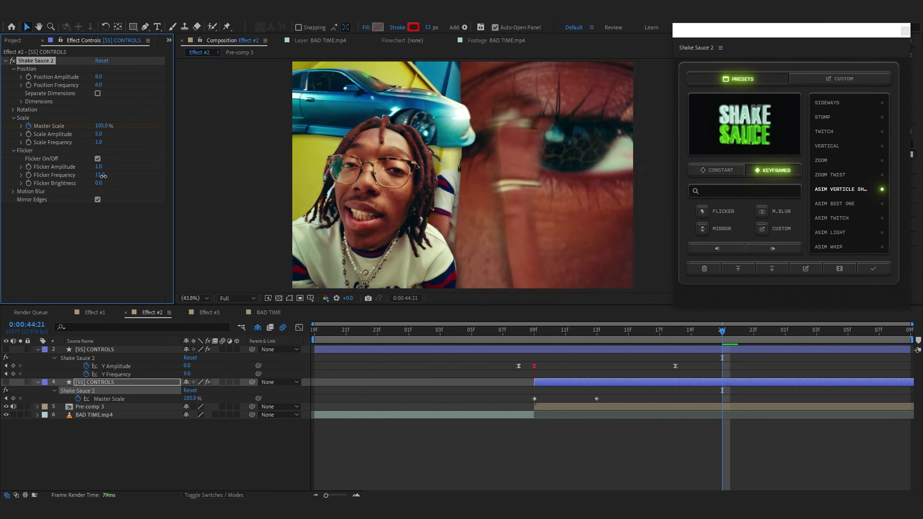
{"action": "key", "text": "space"}
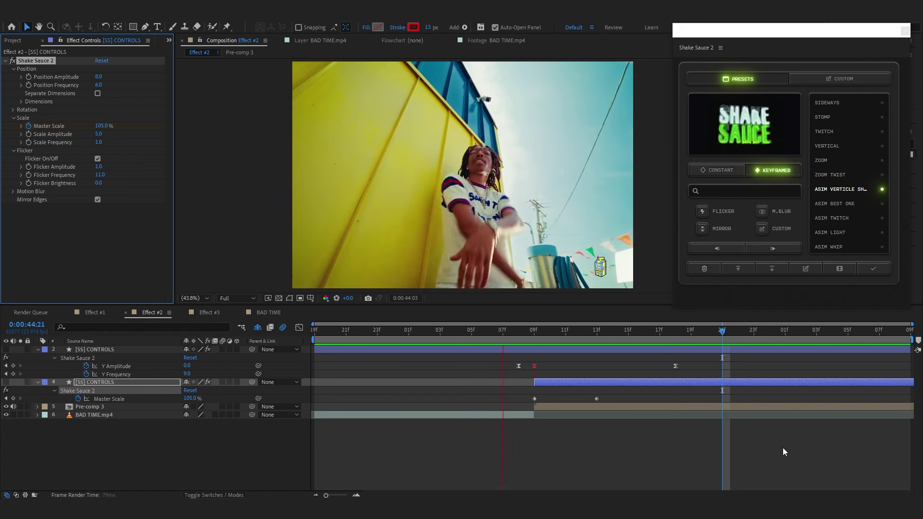
Add an adjustment layer, trim its start to 0:00:44:09, and move it to the top of the Effect #2 layer stack
{"action": "left_click", "coordinate": [693, 408]}
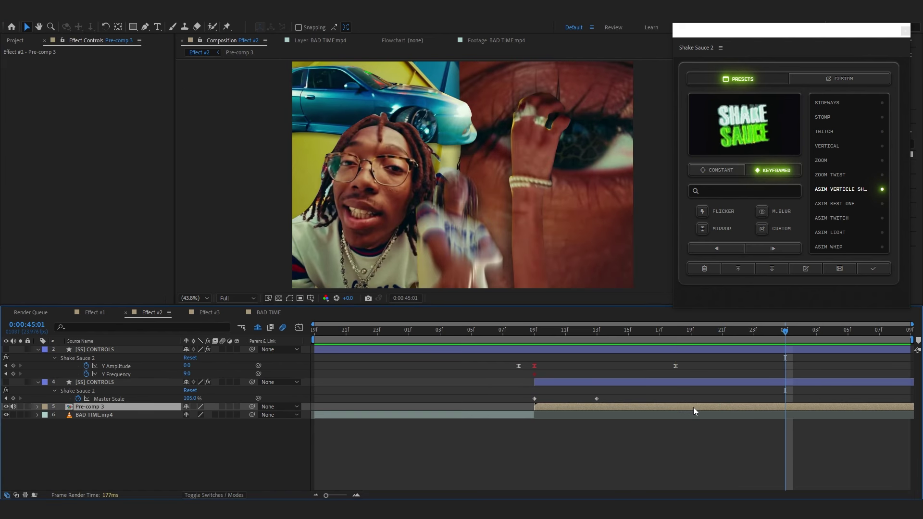
{"action": "right_click", "coordinate": [693, 408]}
{"action": "left_click_drag", "start_coordinate": [843, 35], "coordinate": [825, 31]}
{"action": "right_click", "coordinate": [572, 440]}
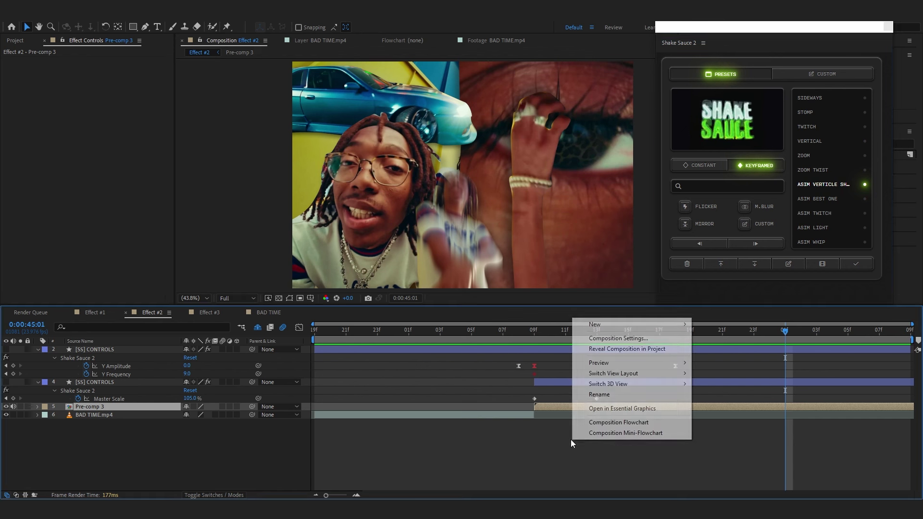
{"action": "left_click", "coordinate": [616, 325]}
{"action": "left_click", "coordinate": [712, 402]}
{"action": "left_click", "coordinate": [534, 330]}
{"action": "key", "text": "alt+["}
{"action": "left_click_drag", "start_coordinate": [89, 406], "coordinate": [114, 347]}
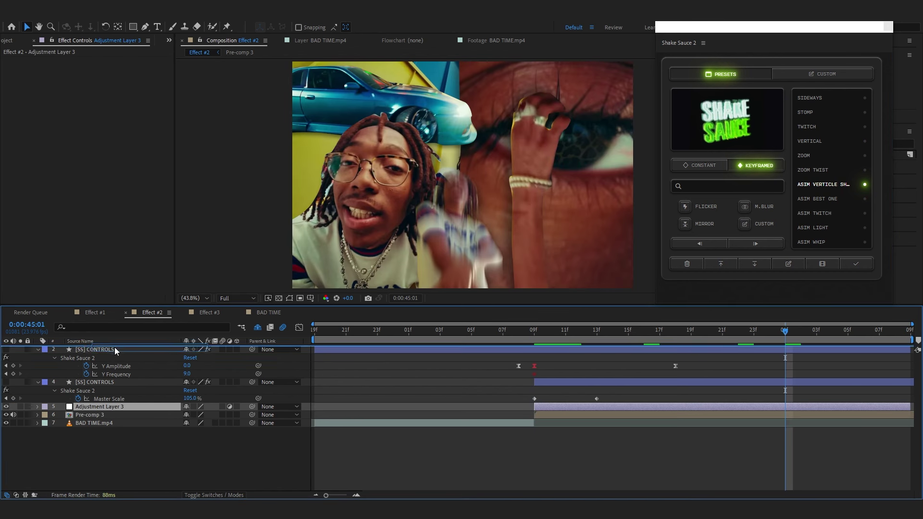
Copy all effects from Effect #1's Adjustment Layer 2 onto Adjustment Layer 3 in Effect #2
{"action": "left_click", "coordinate": [98, 313]}
{"action": "left_click", "coordinate": [19, 171]}
{"action": "key", "text": "ctrl+a"}
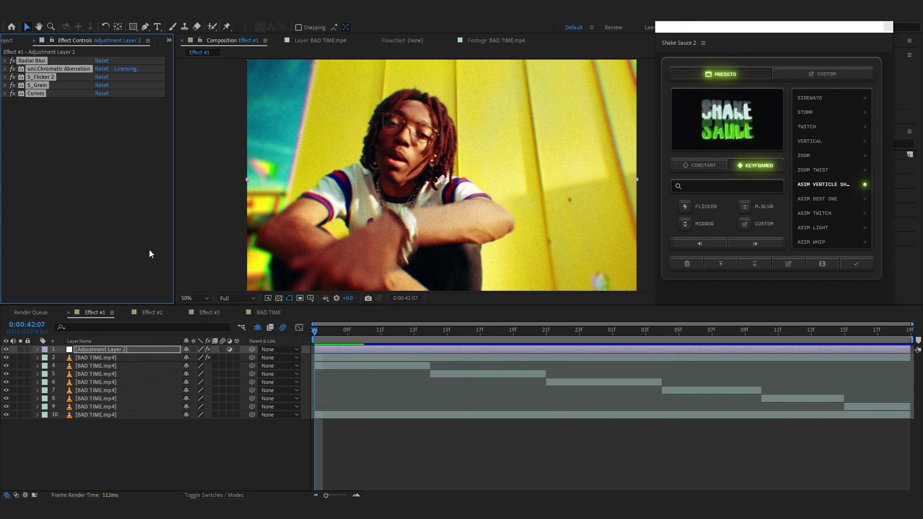
{"action": "left_click", "coordinate": [160, 312]}
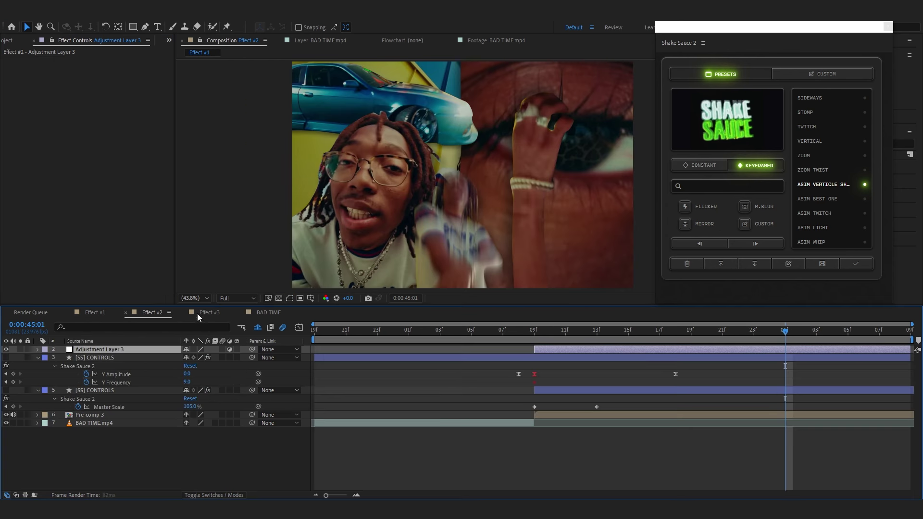
{"action": "left_click", "coordinate": [535, 332]}
{"action": "key", "text": "ctrl+v"}
Check the pasted look at 0:00:45:05 and remove Chromatic Aberration, S_Flicker 2 and Curves from Adjustment Layer 3
{"action": "left_click_drag", "start_coordinate": [559, 333], "coordinate": [849, 350]}
{"action": "left_click", "coordinate": [6, 194], "text": "ctrl"}
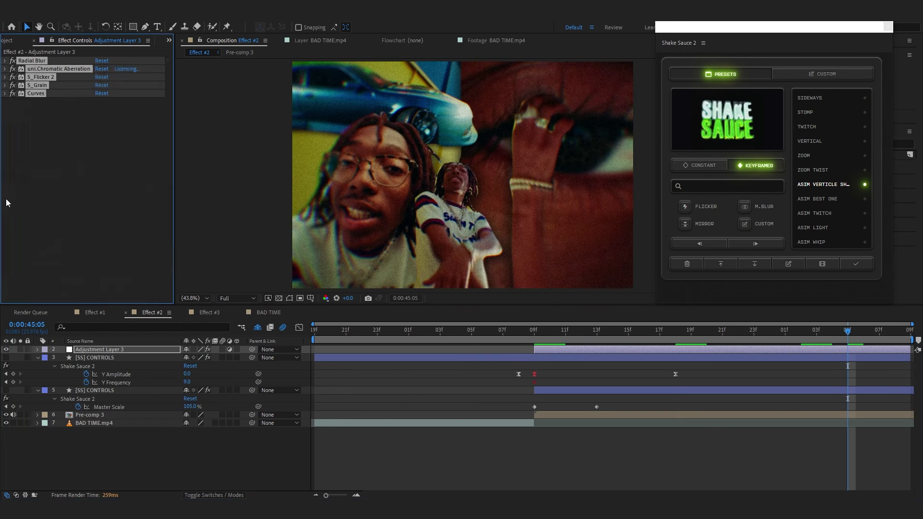
{"action": "left_click", "coordinate": [43, 70]}
{"action": "key", "text": "Delete"}
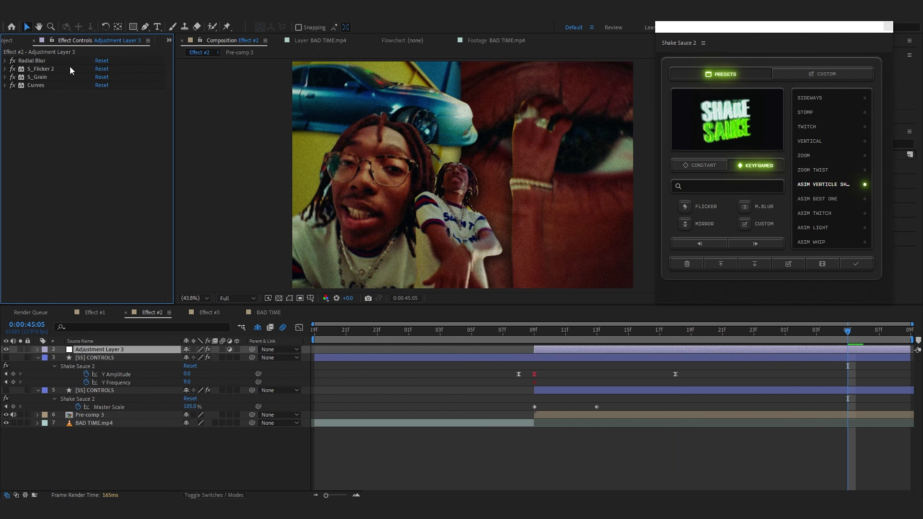
Add Posterize Time to Adjustment Layer 3 with a frame rate of 18 and preview the composition
{"action": "key", "text": "ctrl+space"}
{"action": "type", "text": "post"}
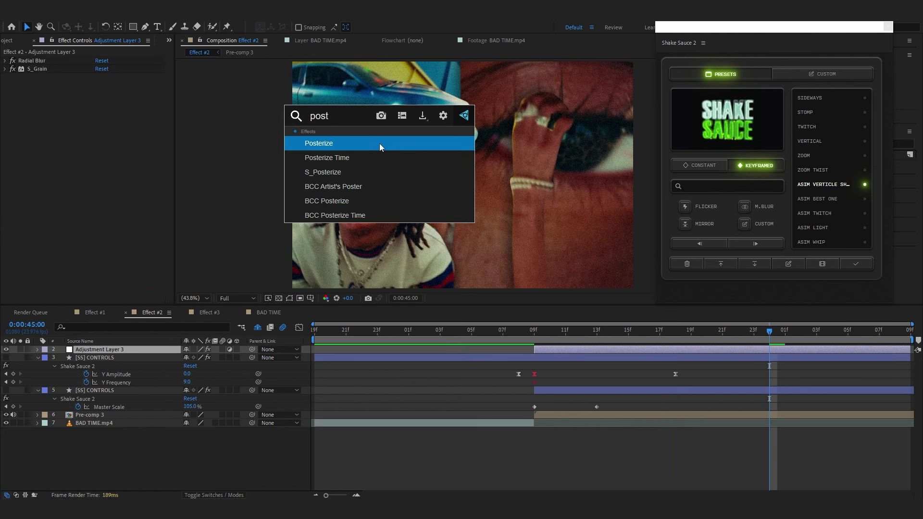
{"action": "left_click", "coordinate": [392, 158]}
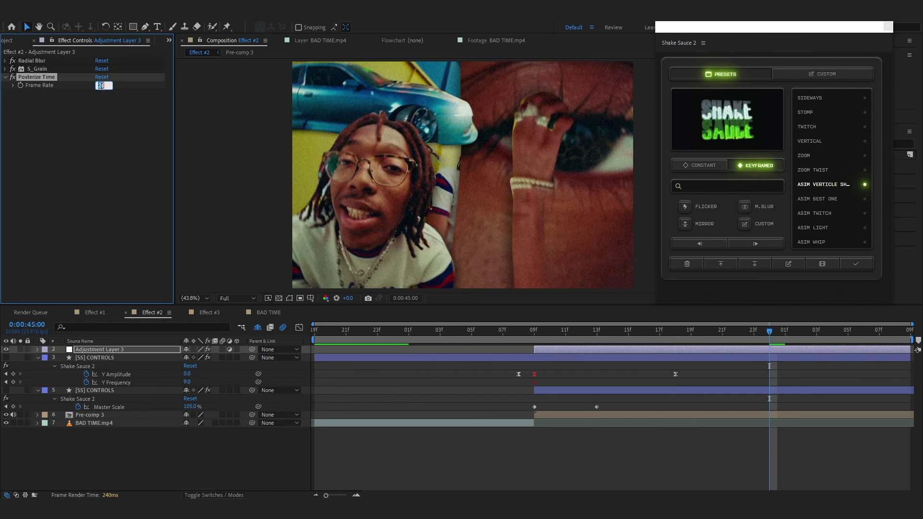
{"action": "type", "text": "18"}
{"action": "key", "text": "Return"}
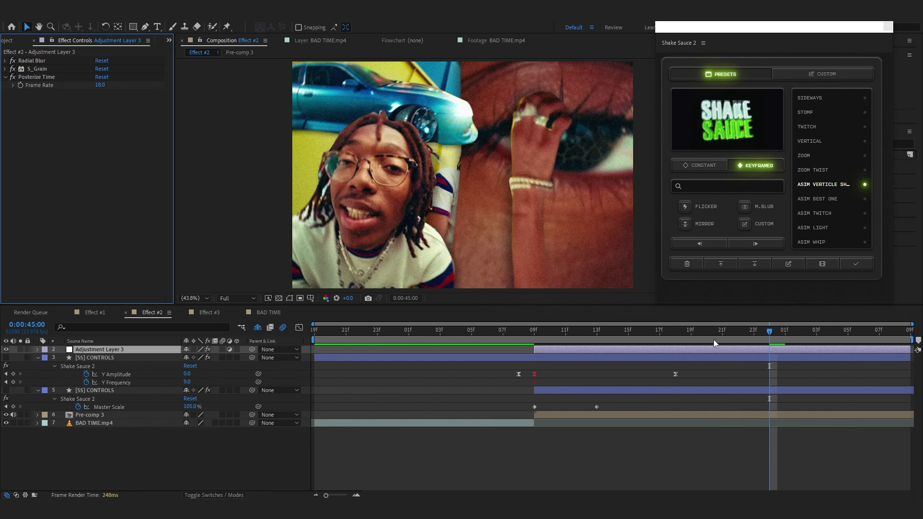
{"action": "left_click", "coordinate": [456, 331]}
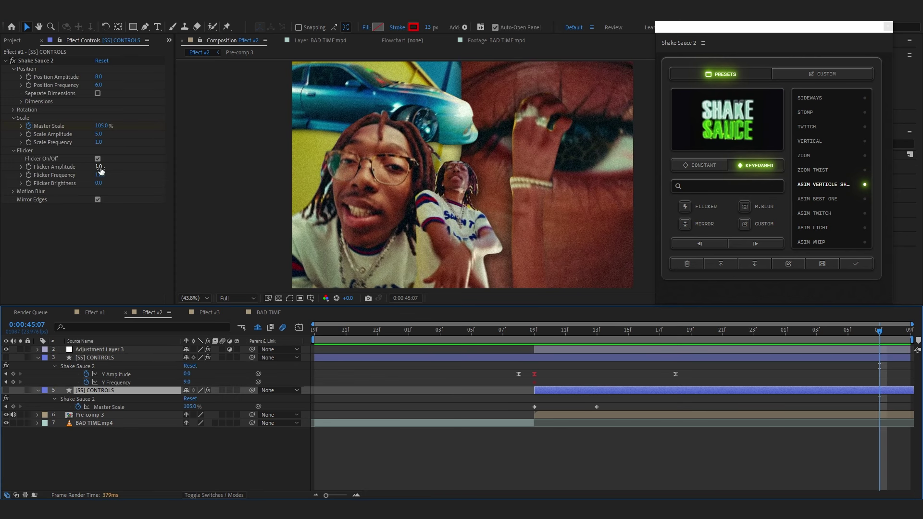
Set the shake controls' Flicker Amplitude to 2 and Flicker Frequency to 16, and preview the flicker
{"action": "left_click_drag", "start_coordinate": [101, 169], "coordinate": [101, 170]}
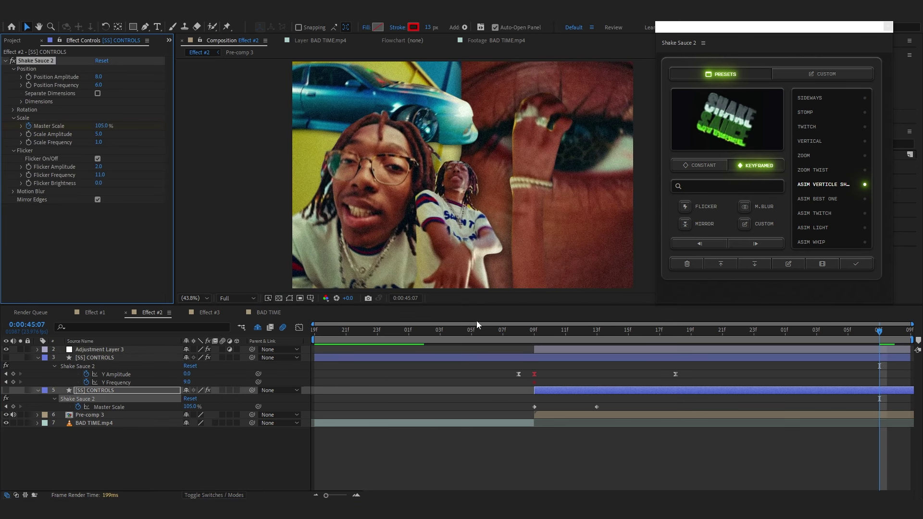
{"action": "left_click_drag", "start_coordinate": [881, 333], "coordinate": [755, 356]}
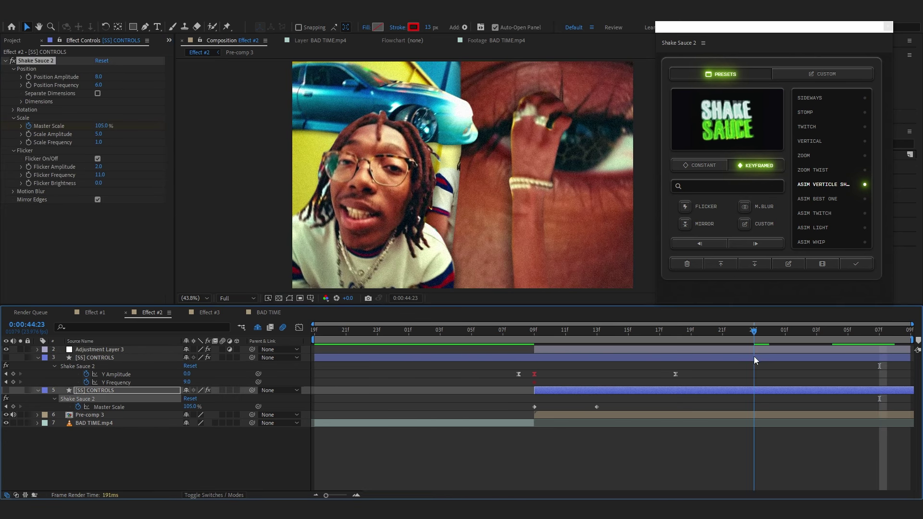
{"action": "left_click", "coordinate": [101, 176]}
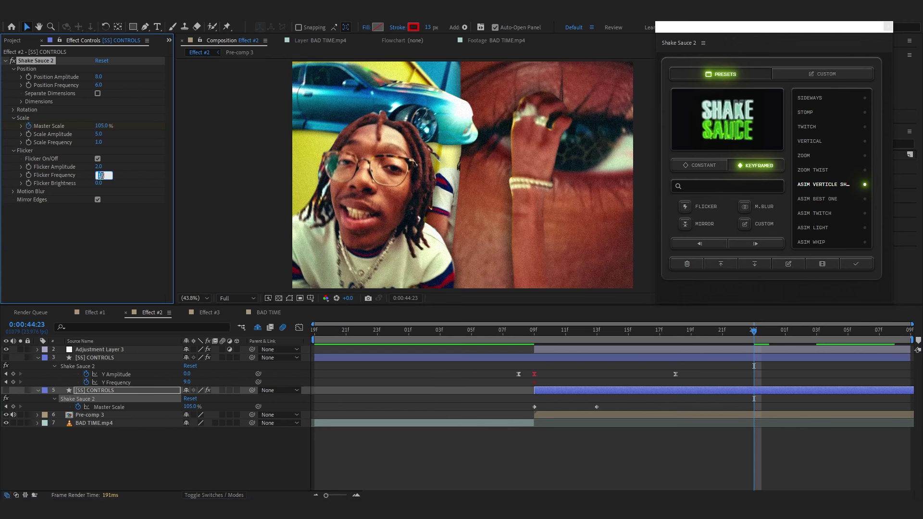
{"action": "type", "text": "16"}
{"action": "key", "text": "Return"}
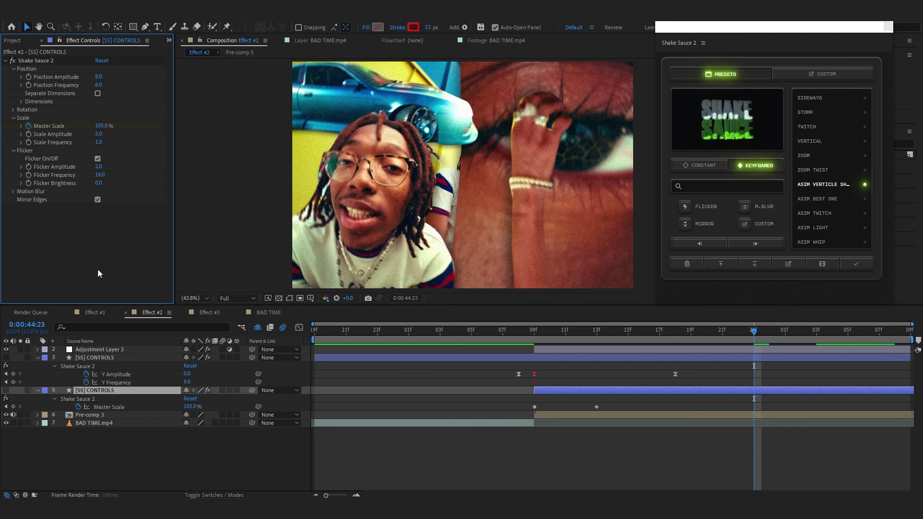
{"action": "key", "text": "space"}
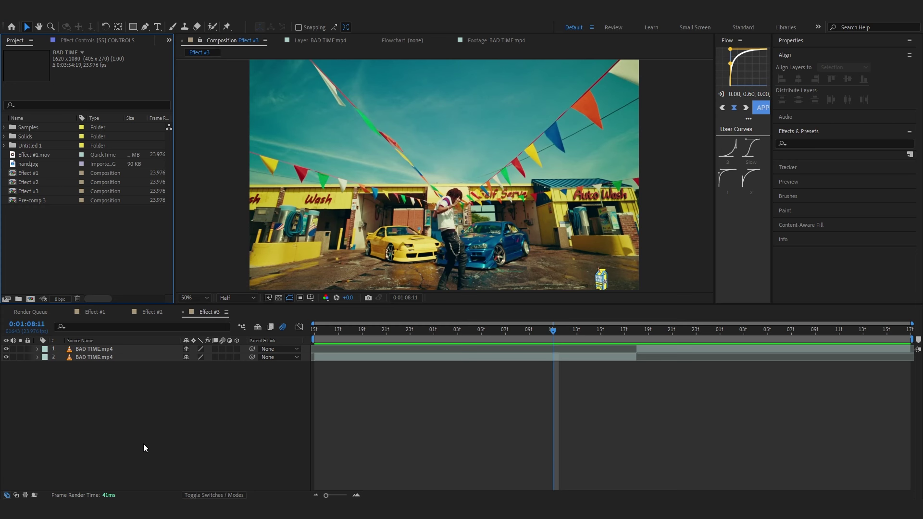
Play the clip change in Effect #3 and examine the hands in hand.jpg up close in the footage viewer
{"action": "key", "text": "space"}
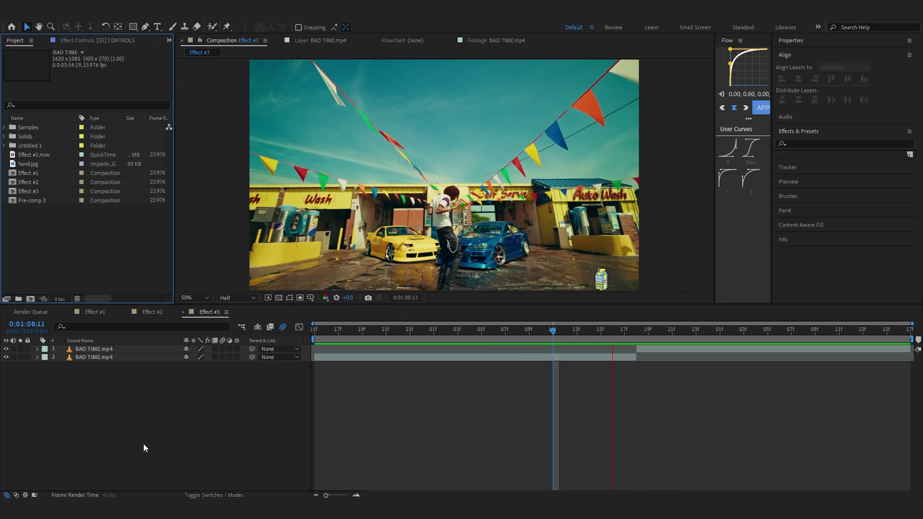
{"action": "left_click", "coordinate": [45, 170]}
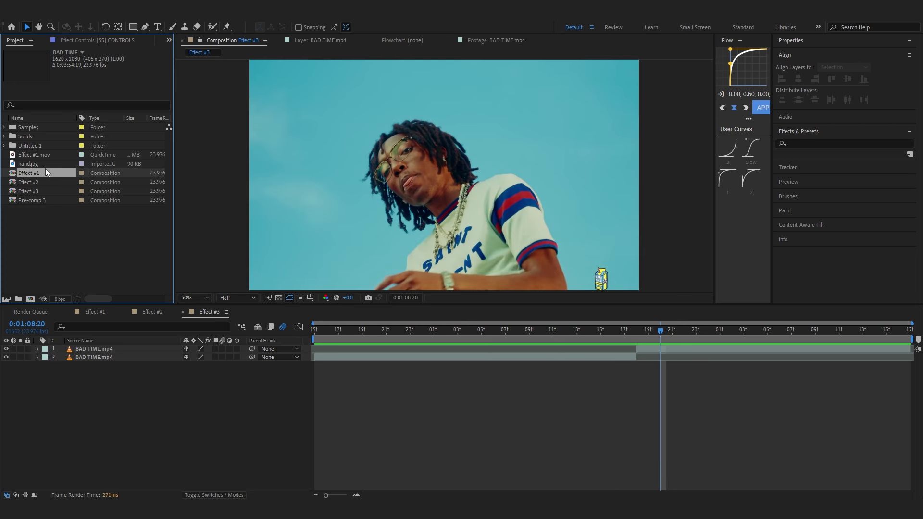
{"action": "double_click", "coordinate": [39, 165]}
{"action": "left_click_drag", "start_coordinate": [419, 159], "coordinate": [377, 203]}
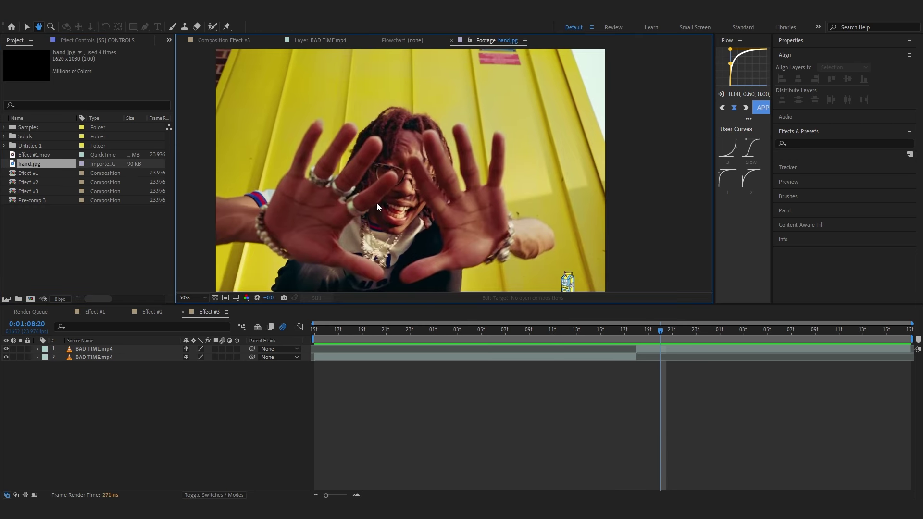
{"action": "scroll", "coordinate": [376, 202], "scroll_direction": "up", "scroll_amount": 5}
{"action": "scroll", "coordinate": [590, 124], "scroll_direction": "down", "scroll_amount": 5}
{"action": "key", "text": "v"}
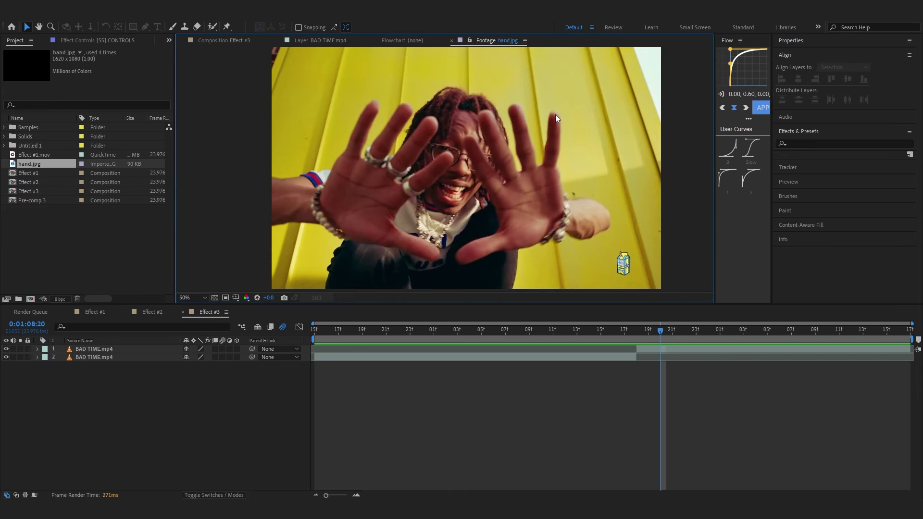
{"action": "scroll", "coordinate": [414, 148], "scroll_direction": "up", "scroll_amount": 1}
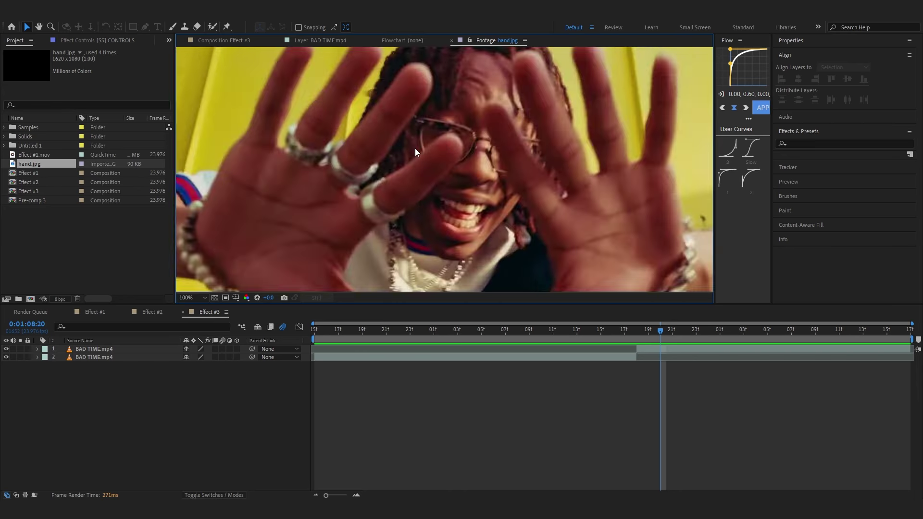
{"action": "scroll", "coordinate": [415, 149], "scroll_direction": "down", "scroll_amount": 1}
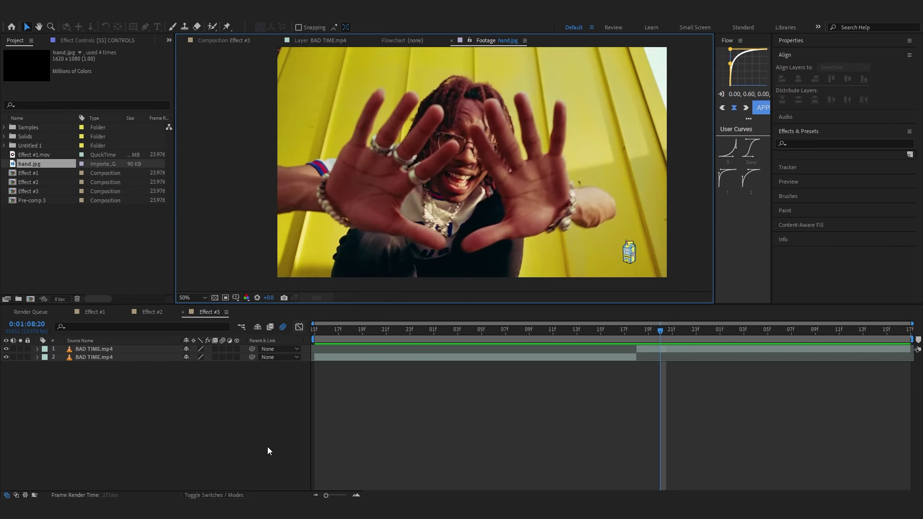
{"action": "scroll", "coordinate": [435, 188], "scroll_direction": "up", "scroll_amount": 2}
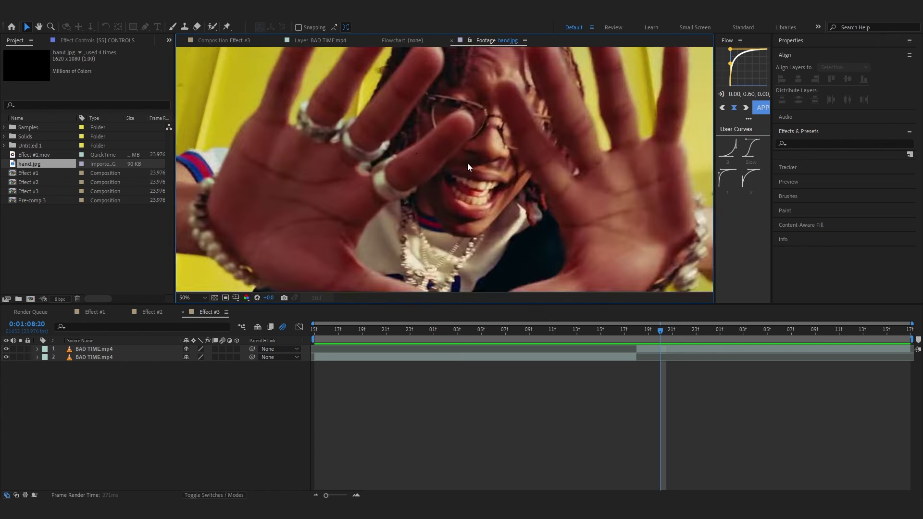
{"action": "scroll", "coordinate": [402, 172], "scroll_direction": "down", "scroll_amount": 2}
{"action": "key", "text": "h"}
{"action": "left_click_drag", "start_coordinate": [402, 172], "coordinate": [405, 174]}
Place hand.jpg above both clips in Effect #3 and trim its start to 0:01:08:10
{"action": "left_click", "coordinate": [48, 166]}
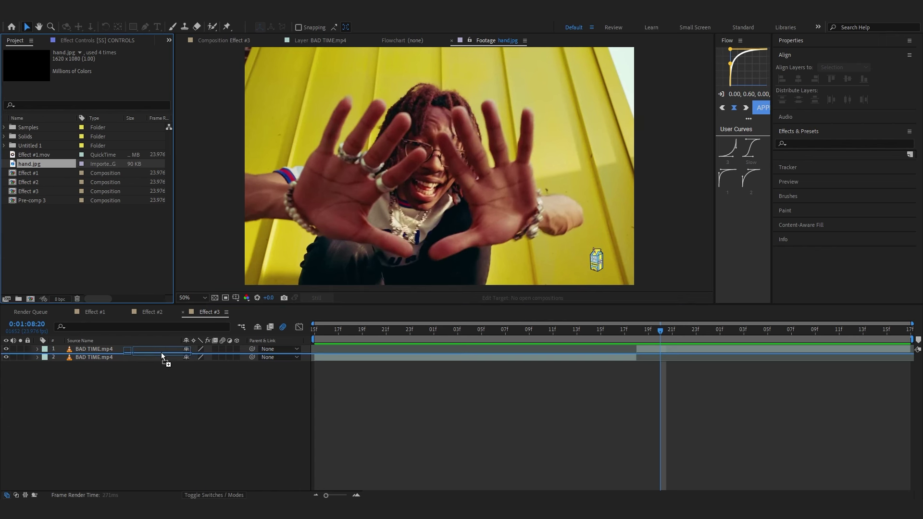
{"action": "left_click_drag", "start_coordinate": [162, 356], "coordinate": [162, 350]}
{"action": "left_click", "coordinate": [536, 338]}
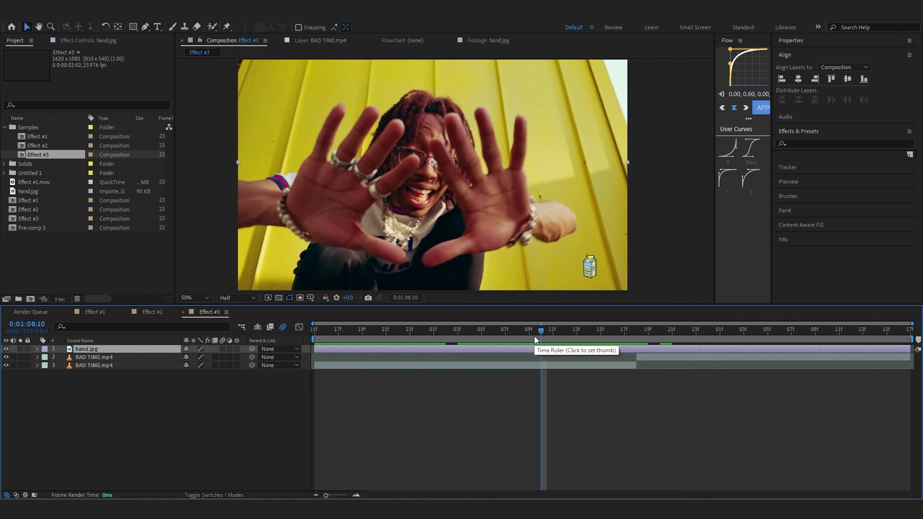
{"action": "key", "text": "alt+bracketleft"}
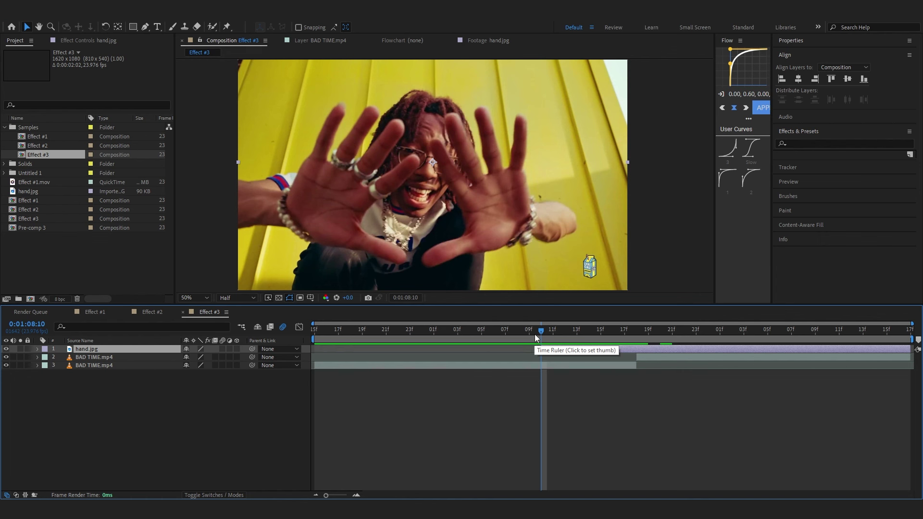
Trim the end of the hand.jpg layer at 0:01:08:18 and shift the layer to start at 0:01:08:12
{"action": "key", "text": "Page_Down"}
{"action": "key", "text": "Page_Down"}
{"action": "key", "text": "Page_Down"}
{"action": "key", "text": "Page_Down"}
{"action": "key", "text": "Page_Down"}
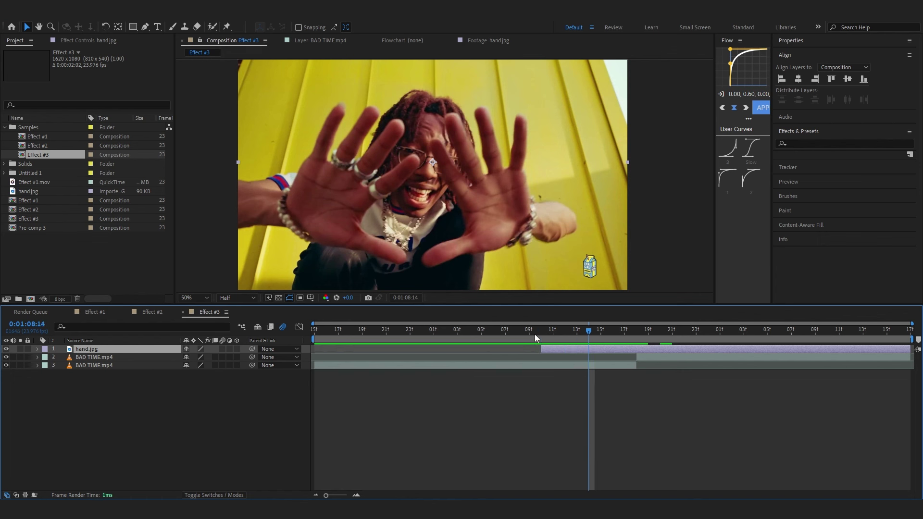
{"action": "key", "text": "Page_Down"}
{"action": "key", "text": "Page_Down"}
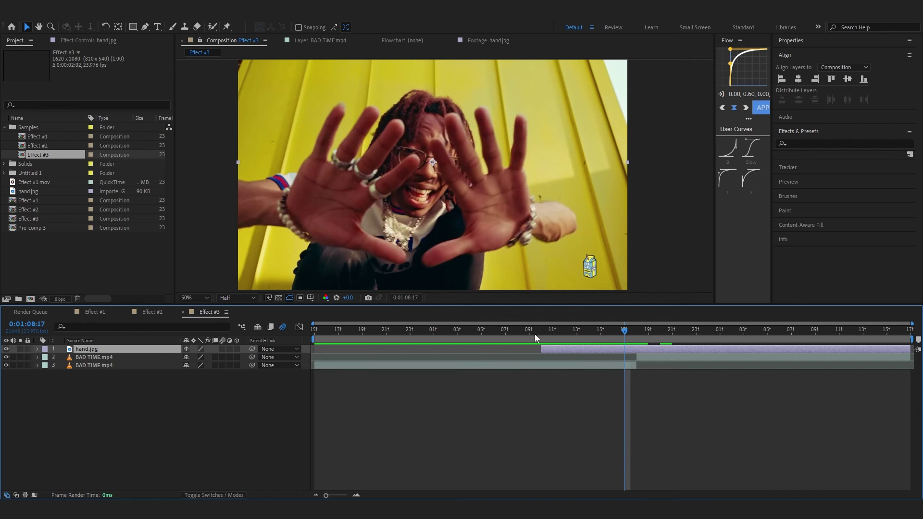
{"action": "key", "text": "Page_Down"}
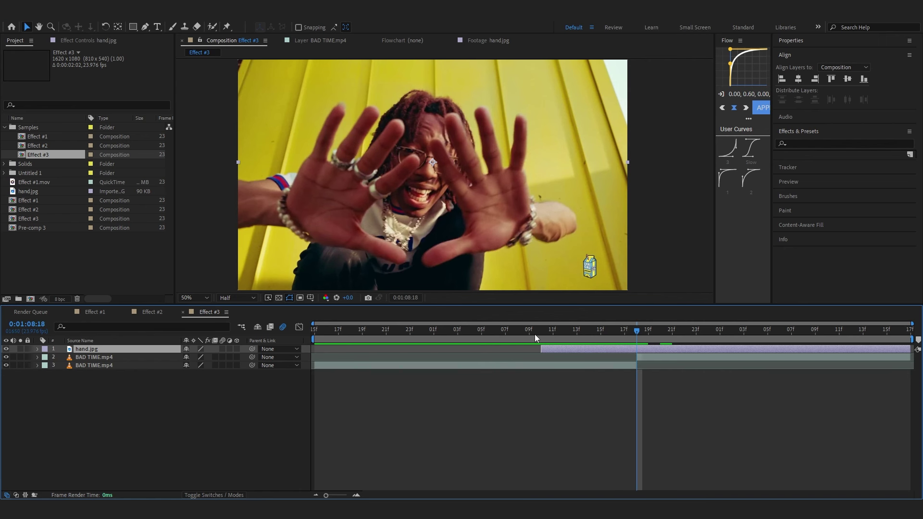
{"action": "key", "text": "alt+bracketright"}
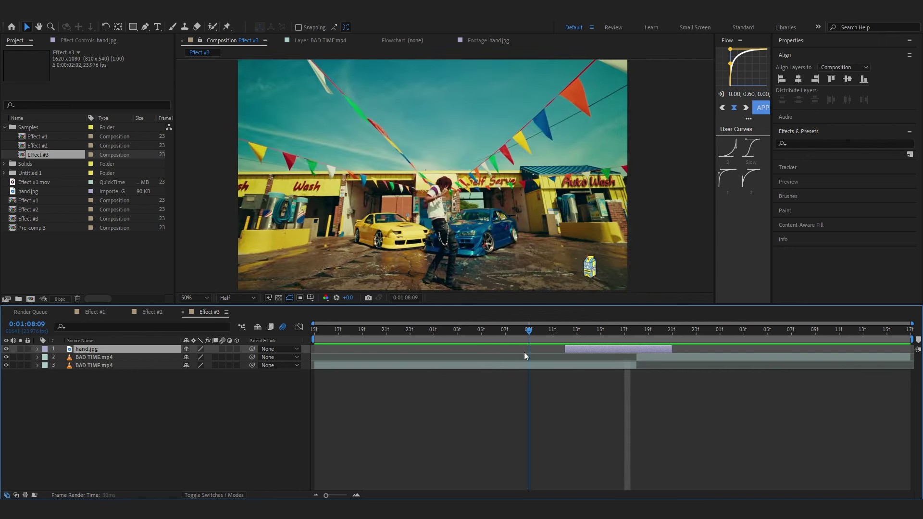
{"action": "left_click_drag", "start_coordinate": [525, 351], "coordinate": [580, 345]}
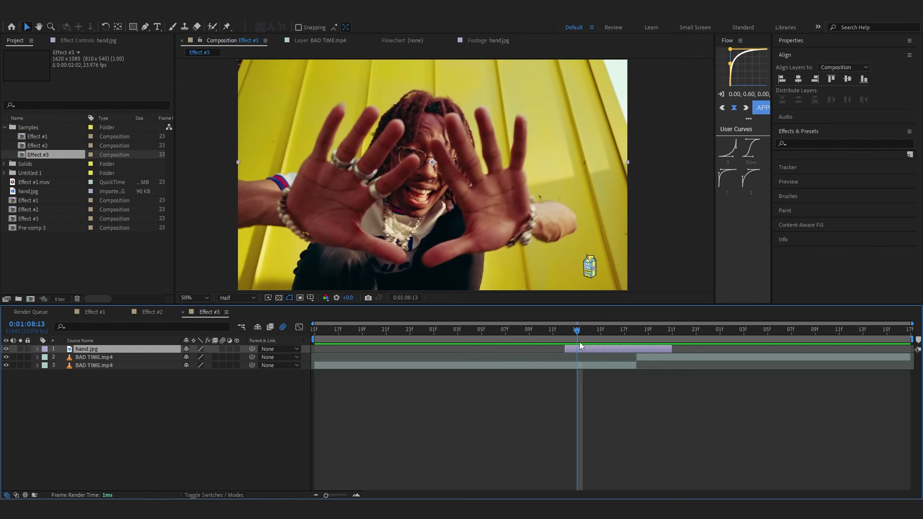
Preview the cut between the two clips with hand.jpg hidden, and make the layer visible again
{"action": "left_click_drag", "start_coordinate": [577, 332], "coordinate": [632, 434]}
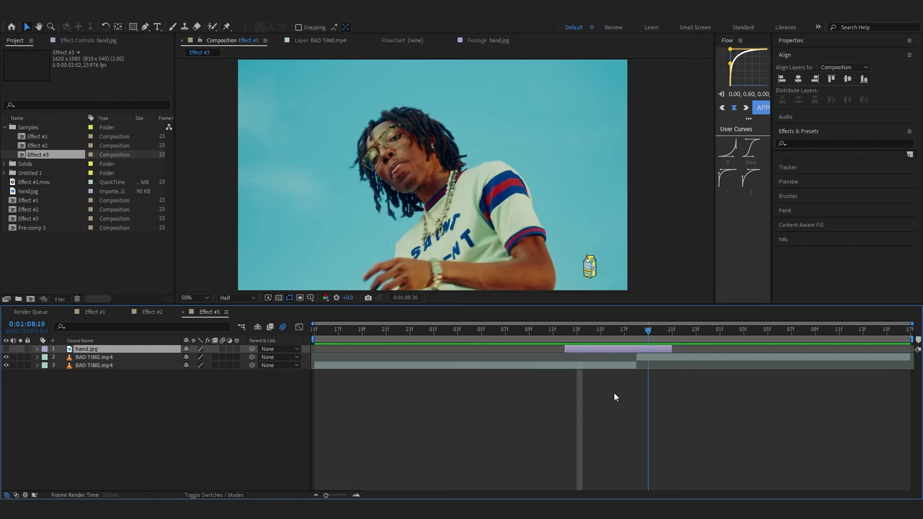
{"action": "key", "text": "space"}
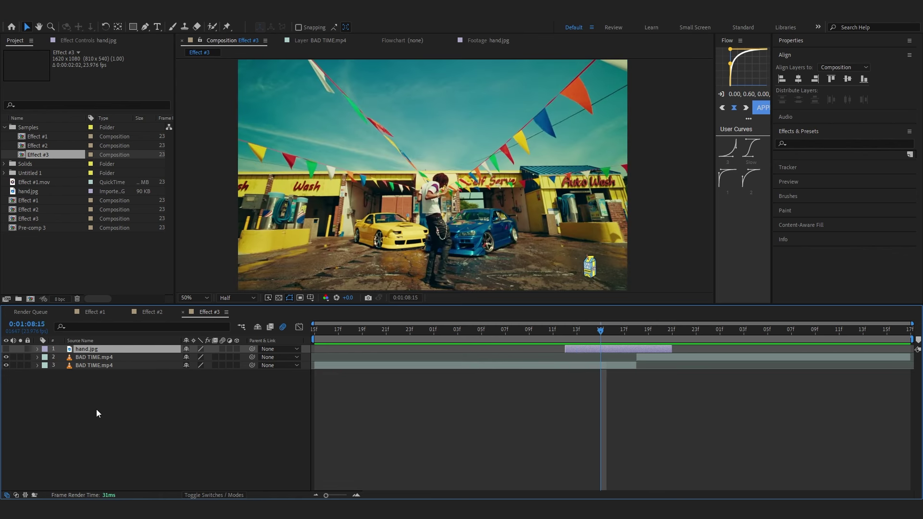
{"action": "left_click", "coordinate": [6, 350]}
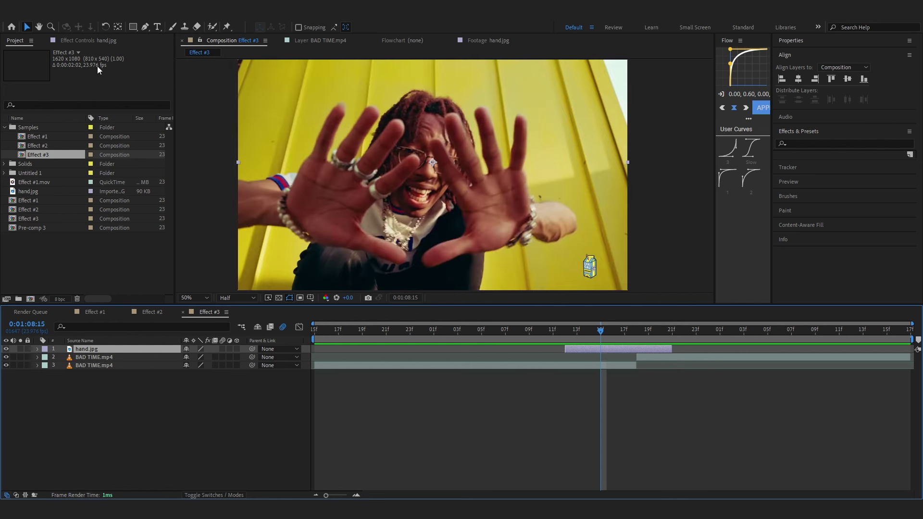
Cut out the hand with the ringed fingers on the hand.jpg layer by tracing a Pen tool mask around it
{"action": "left_click", "coordinate": [144, 27]}
{"action": "scroll", "coordinate": [293, 157], "scroll_direction": "up", "scroll_amount": 4}
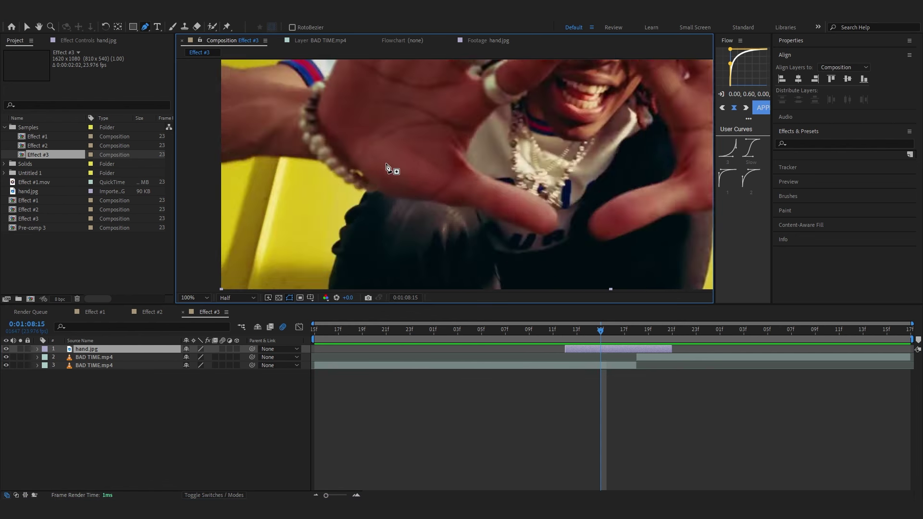
{"action": "left_click_drag", "start_coordinate": [293, 156], "coordinate": [357, 258]}
{"action": "left_click", "coordinate": [351, 238]}
{"action": "left_click_drag", "start_coordinate": [291, 166], "coordinate": [281, 141]}
{"action": "left_click_drag", "start_coordinate": [285, 166], "coordinate": [296, 264]}
{"action": "left_click_drag", "start_coordinate": [310, 160], "coordinate": [318, 147]}
{"action": "left_click_drag", "start_coordinate": [318, 147], "coordinate": [321, 217]}
{"action": "left_click_drag", "start_coordinate": [347, 164], "coordinate": [355, 149]}
{"action": "left_click_drag", "start_coordinate": [373, 124], "coordinate": [376, 202]}
{"action": "left_click_drag", "start_coordinate": [389, 157], "coordinate": [375, 192]}
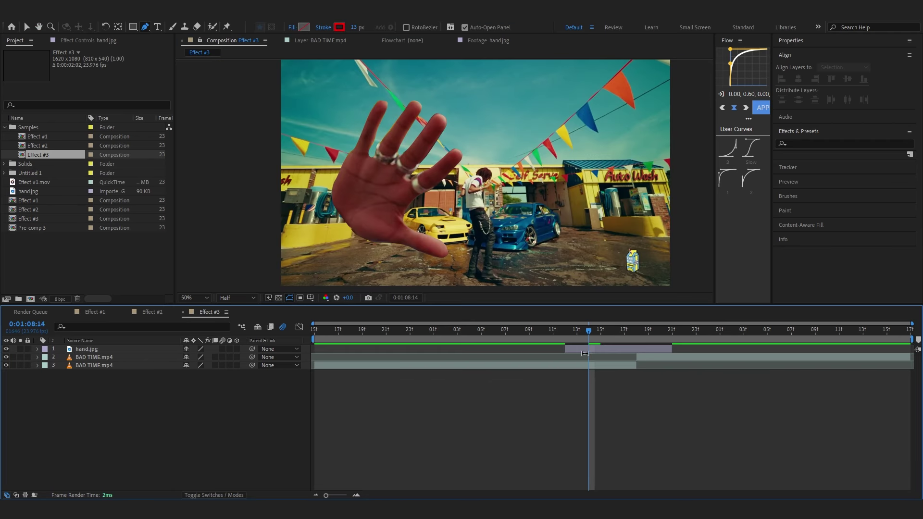
Keyframe the hand.jpg position so the hand moves from 306.5, 756.5 at 0:01:08:12 to 482.5, 634.5 at 0:01:08:16
{"action": "key", "text": "v"}
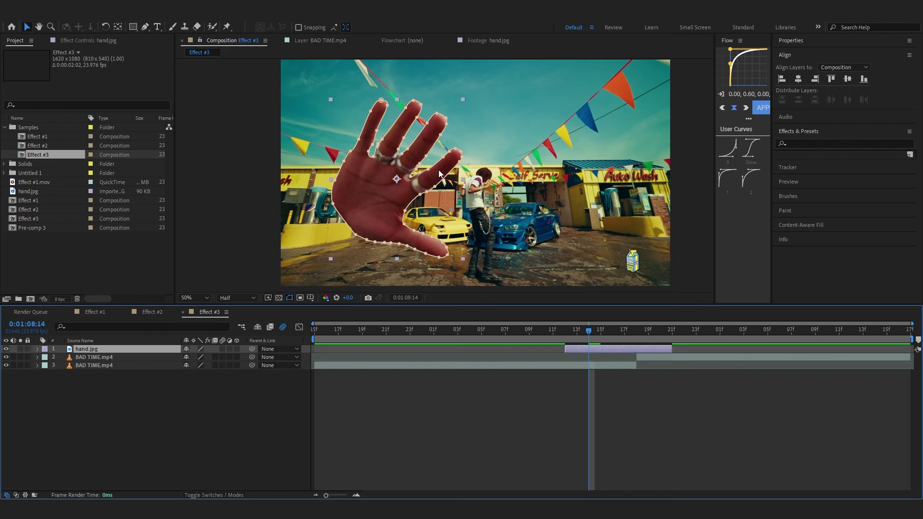
{"action": "key", "text": "p"}
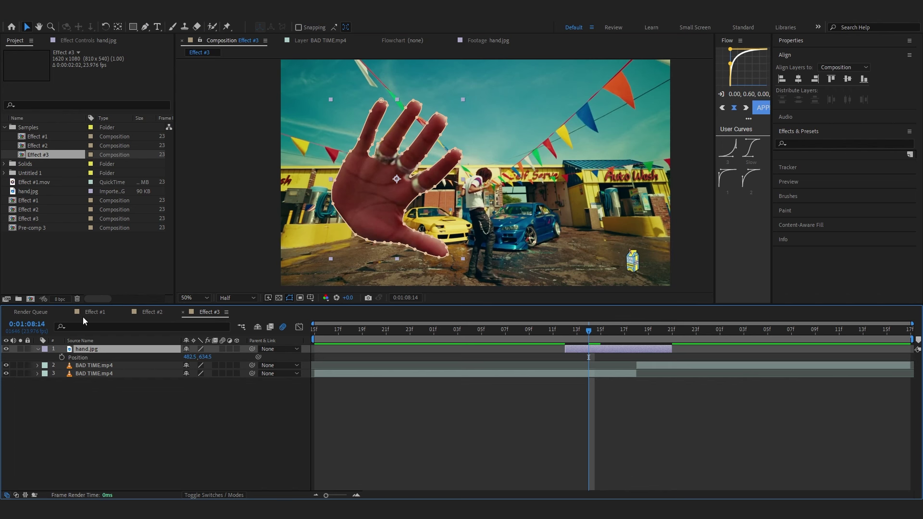
{"action": "left_click", "coordinate": [61, 358]}
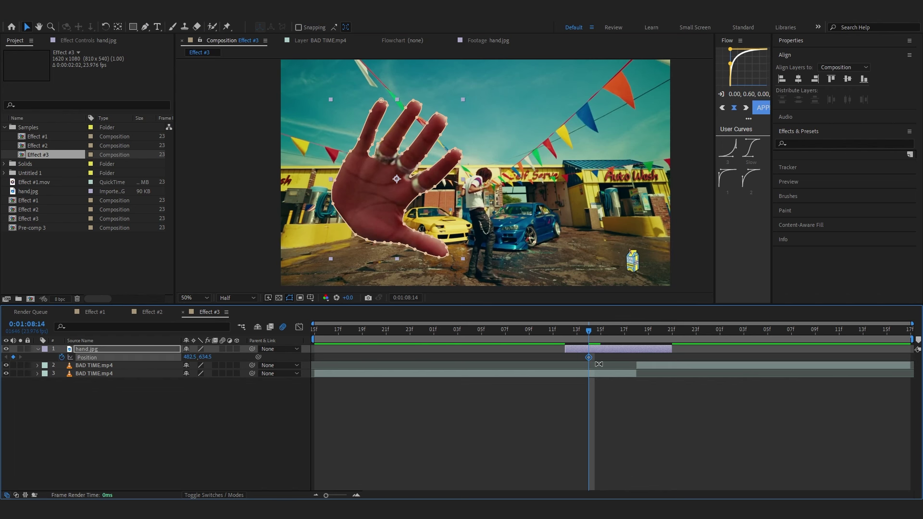
{"action": "left_click_drag", "start_coordinate": [589, 358], "coordinate": [566, 333]}
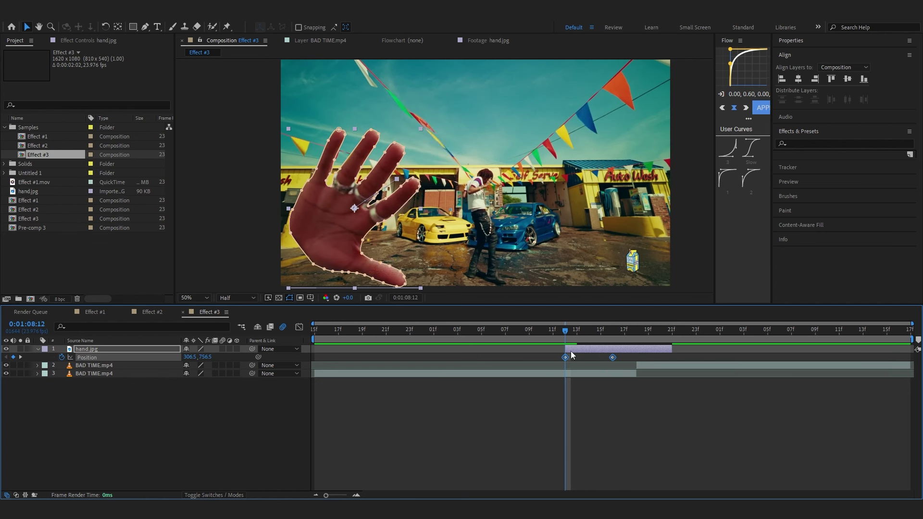
Apply Easy Ease to the hand's position keyframes and reshape their speed curve for a fast start
{"action": "key", "text": "F9"}
{"action": "left_click", "coordinate": [300, 327]}
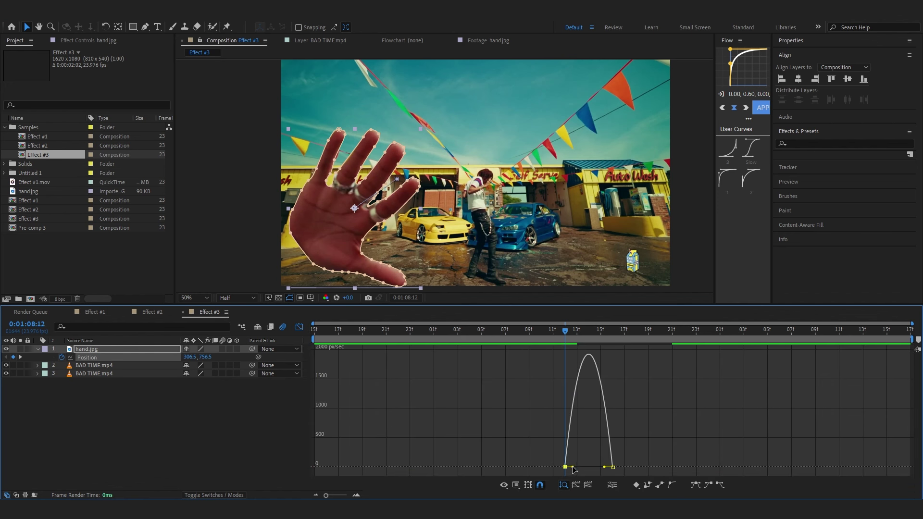
{"action": "mouse_move", "coordinate": [584, 467]}
{"action": "left_mouse_down"}
{"action": "mouse_move", "coordinate": [565, 469]}
{"action": "mouse_move", "coordinate": [577, 468]}
{"action": "left_mouse_up"}
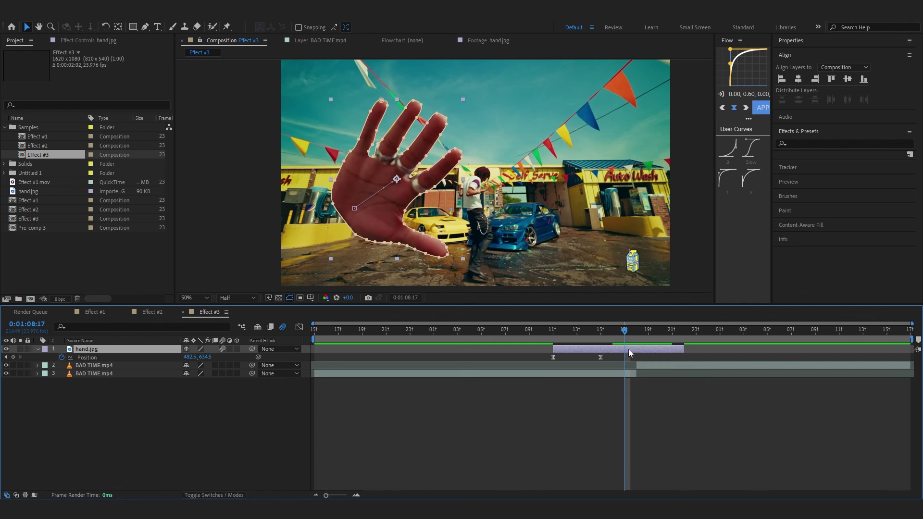
Duplicate the hand.jpg layer and clear the mask and position keyframes from the copy
{"action": "key", "text": "ctrl+d"}
{"action": "key", "text": "m"}
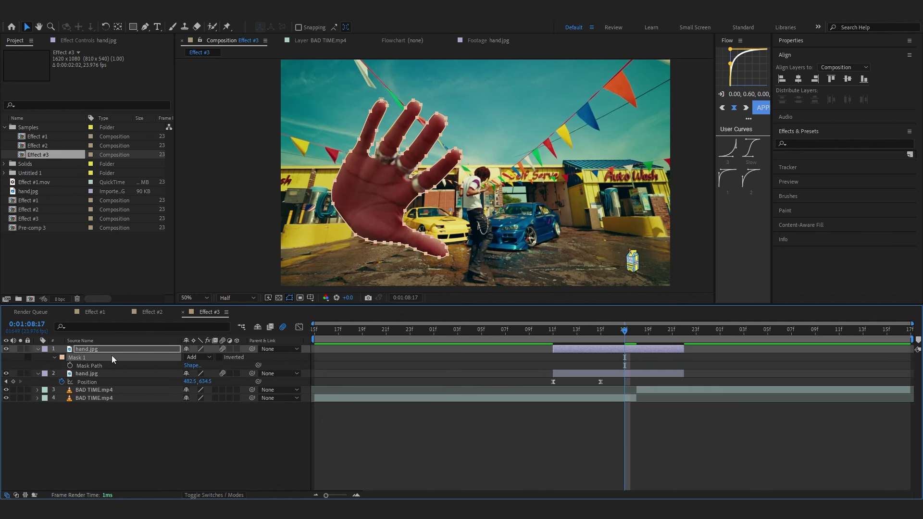
{"action": "left_click", "coordinate": [112, 357]}
{"action": "key", "text": "Delete"}
{"action": "left_click", "coordinate": [129, 359], "text": "shift"}
{"action": "key", "text": "p"}
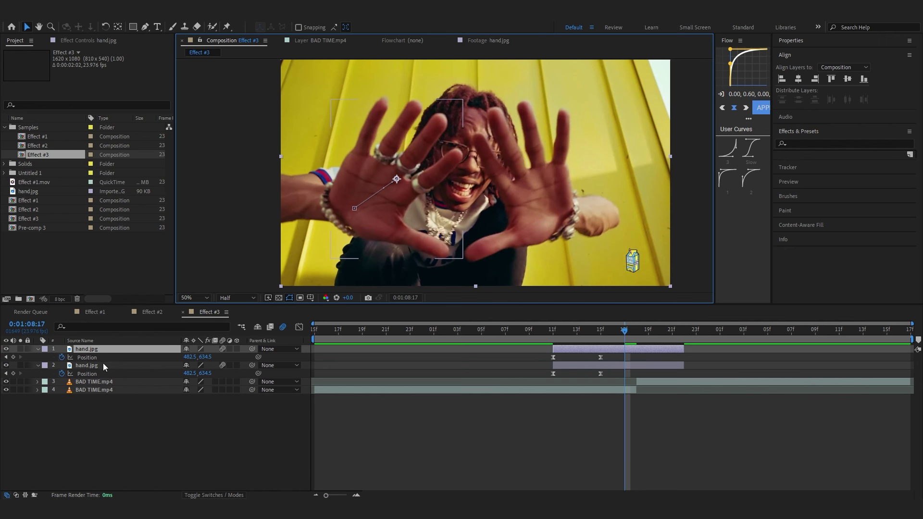
{"action": "left_click", "coordinate": [62, 358]}
Cut out the other hand, the one without rings, on the duplicated layer by tracing a Pen tool mask around it
{"action": "left_click_drag", "start_coordinate": [523, 205], "coordinate": [507, 174]}
{"action": "scroll", "coordinate": [506, 174], "scroll_direction": "up", "scroll_amount": 1}
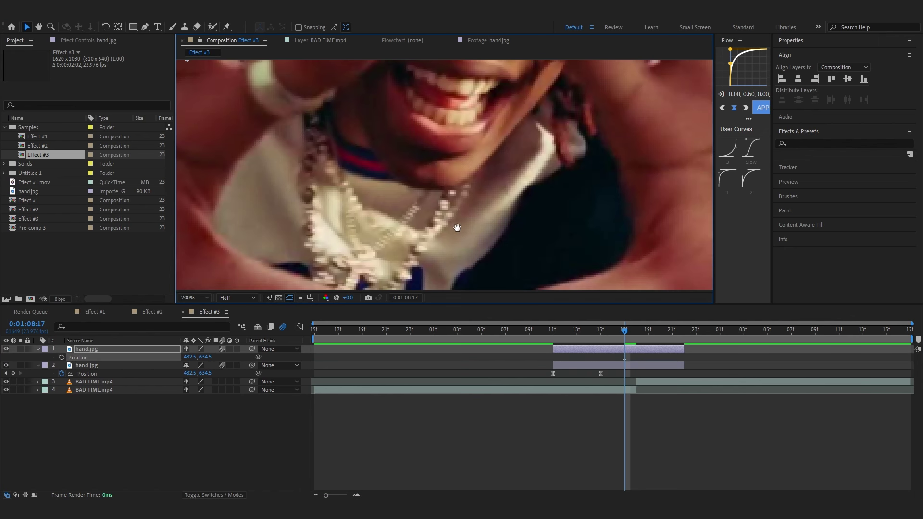
{"action": "left_click", "coordinate": [144, 26]}
{"action": "scroll", "coordinate": [387, 200], "scroll_direction": "up", "scroll_amount": 1}
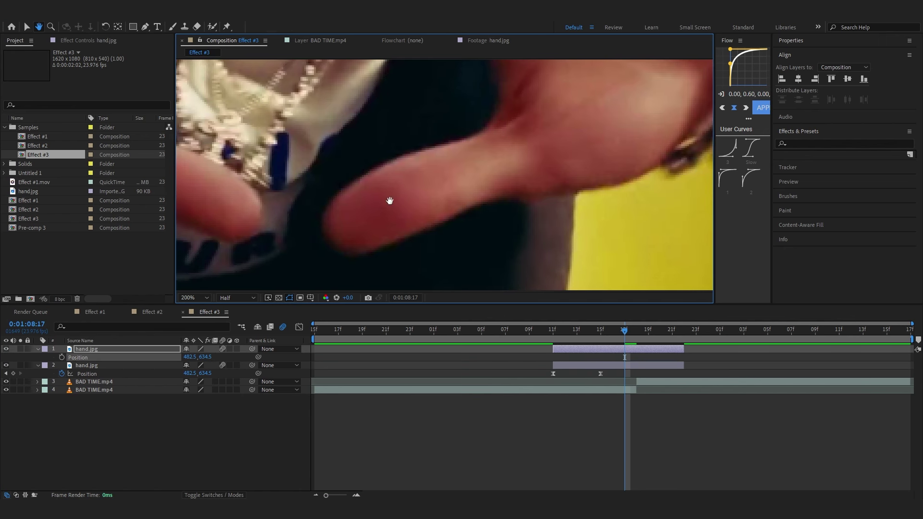
{"action": "left_click", "coordinate": [495, 134]}
{"action": "left_click_drag", "start_coordinate": [542, 193], "coordinate": [553, 193]}
{"action": "left_click", "coordinate": [476, 210]}
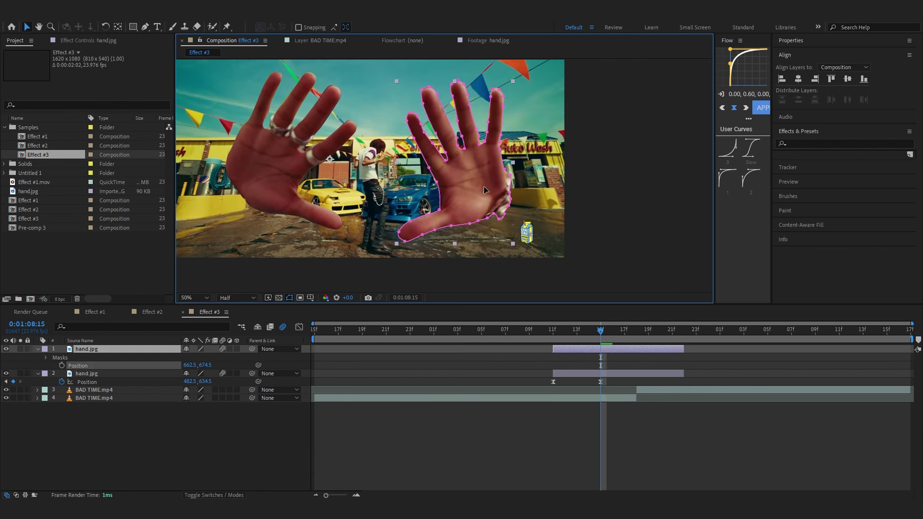
Move the second hand cutout to the lower right of the frame and scale it to 88%
{"action": "left_click_drag", "start_coordinate": [484, 186], "coordinate": [524, 212]}
{"action": "key", "text": "space"}
{"action": "key", "text": "s"}
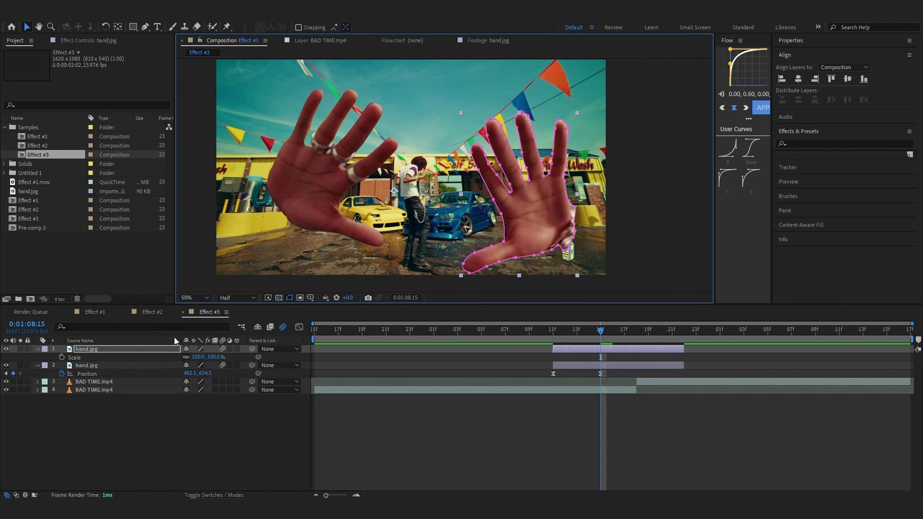
{"action": "left_click_drag", "start_coordinate": [202, 361], "coordinate": [202, 364]}
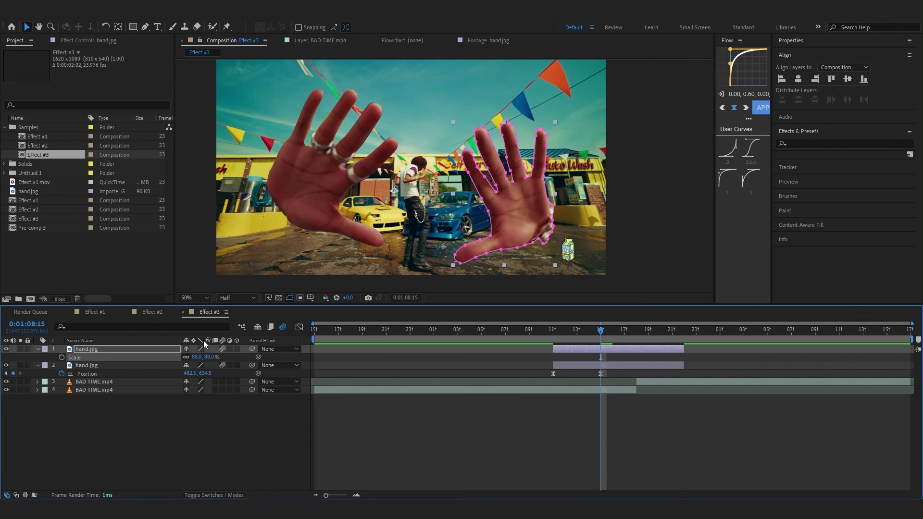
Keyframe the second hand's position so it rises from 1258.6, 858.3 at the layer's start to 1196.6, 741.3
{"action": "key", "text": "p"}
{"action": "left_click", "coordinate": [590, 350]}
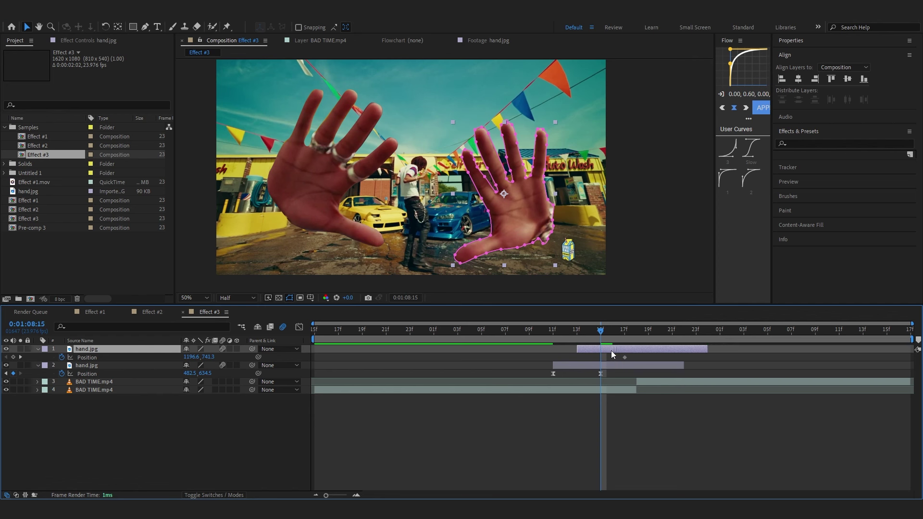
{"action": "left_click_drag", "start_coordinate": [624, 358], "coordinate": [637, 358]}
{"action": "left_click_drag", "start_coordinate": [600, 332], "coordinate": [604, 353]}
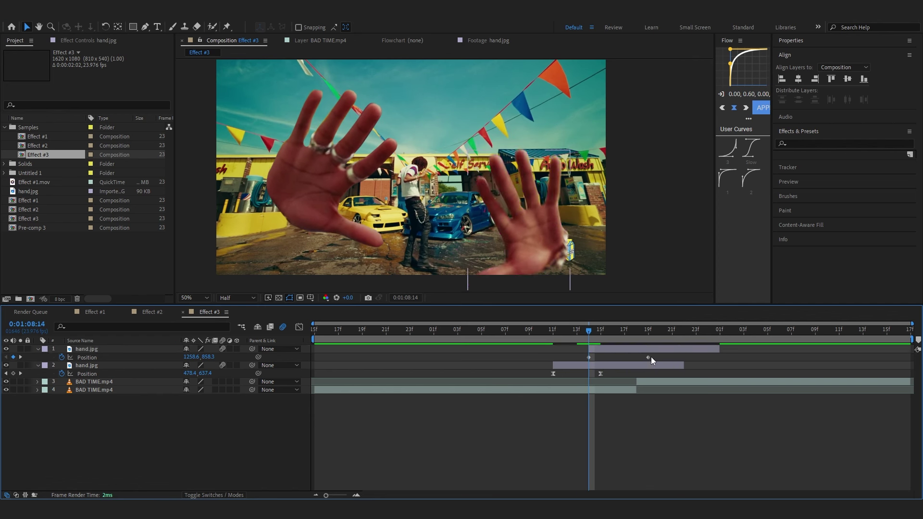
Ease the second hand's position keyframes with a speed curve that starts fast and slows down, and preview both hands
{"action": "left_click_drag", "start_coordinate": [655, 356], "coordinate": [434, 361]}
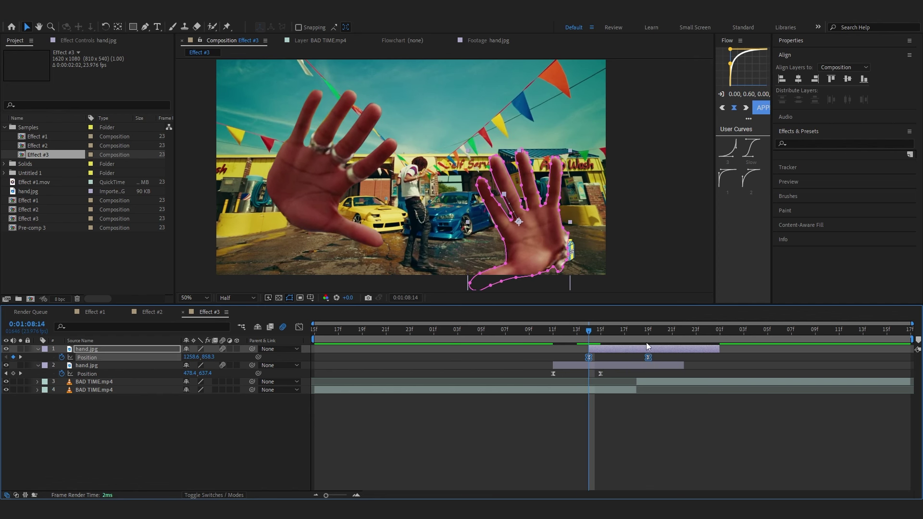
{"action": "key", "text": "shift+F3"}
{"action": "left_click_drag", "start_coordinate": [596, 467], "coordinate": [571, 469]}
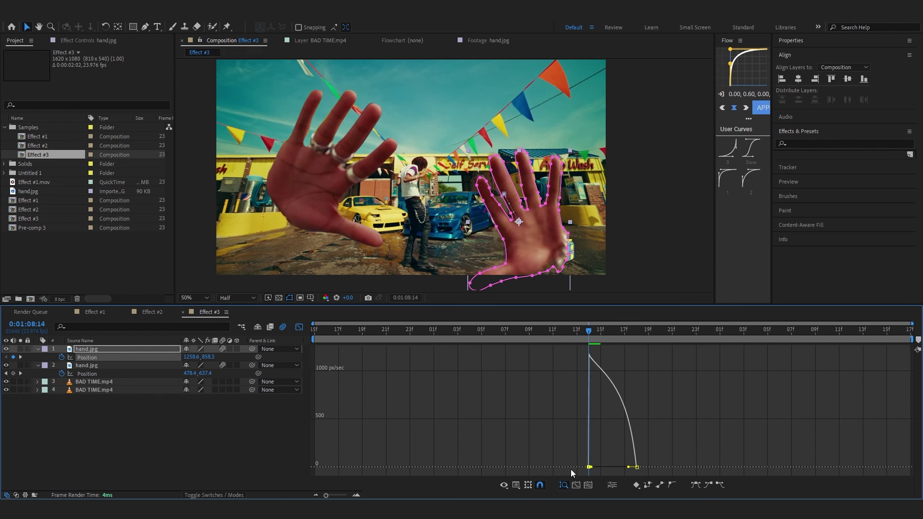
{"action": "left_click_drag", "start_coordinate": [627, 468], "coordinate": [594, 469]}
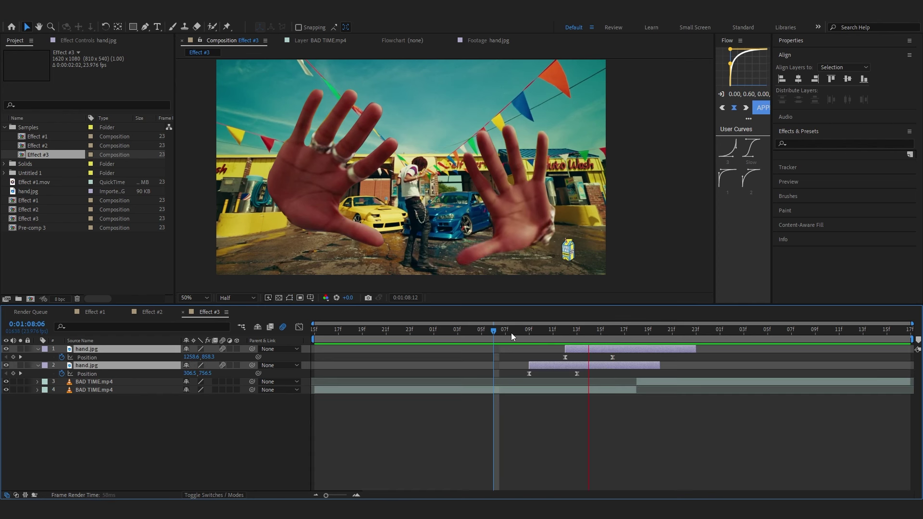
{"action": "left_click", "coordinate": [511, 332]}
{"action": "key", "text": "space"}
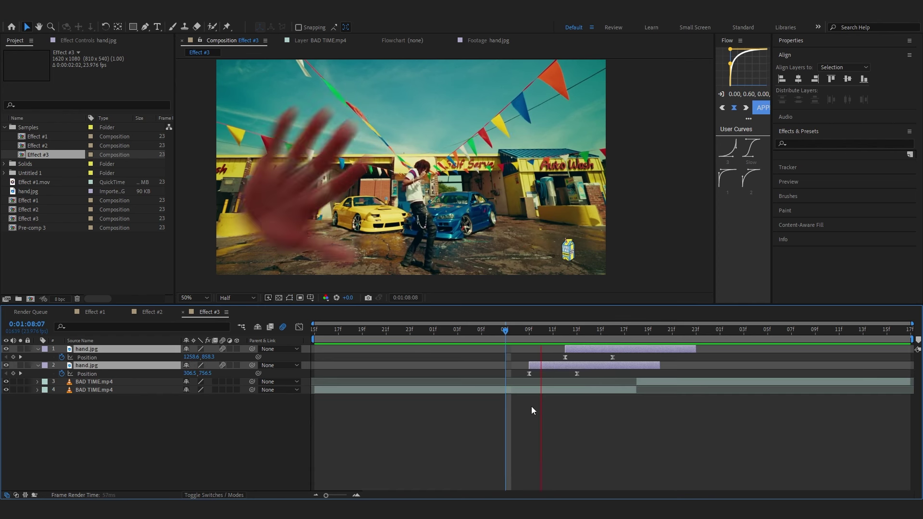
{"action": "key", "text": "space"}
Duplicate the ringed-hand layer and shift the copy to start at 0:01:08:17
{"action": "left_click", "coordinate": [612, 332]}
{"action": "left_click", "coordinate": [596, 348]}
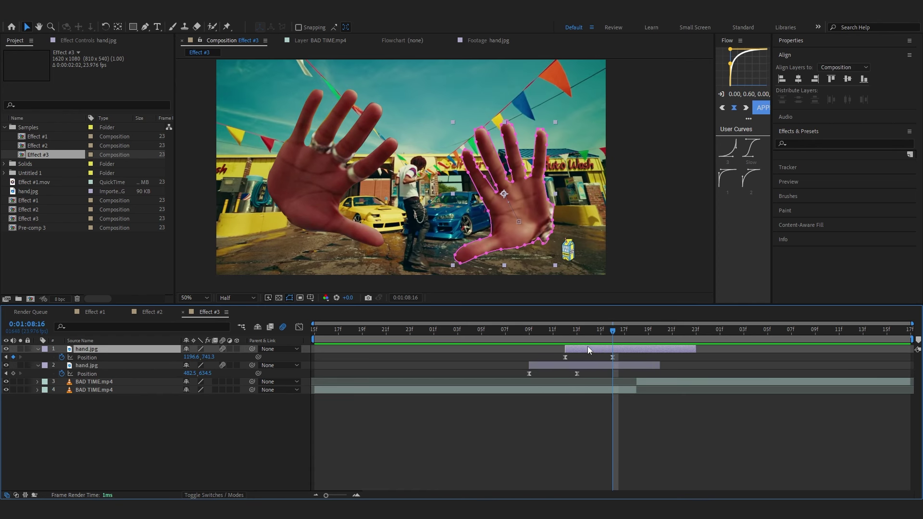
{"action": "left_click", "coordinate": [590, 364]}
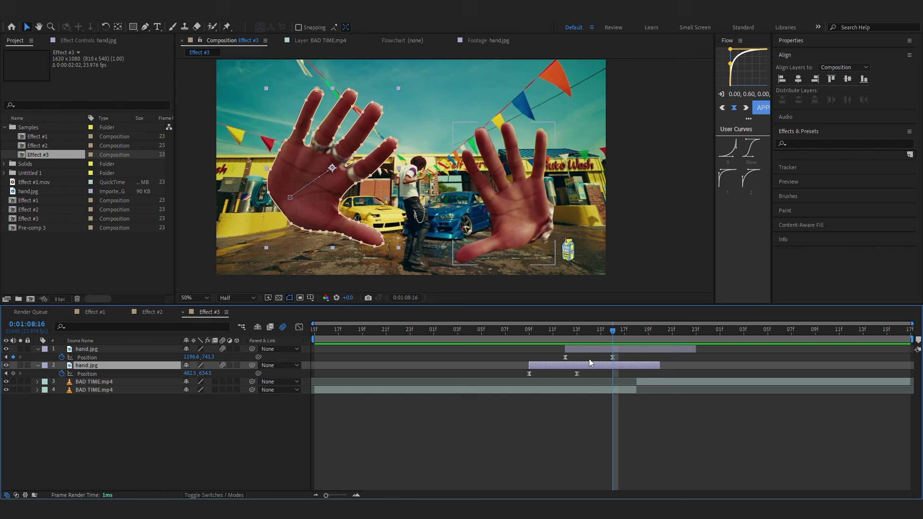
{"action": "key", "text": "ctrl+d"}
{"action": "left_click_drag", "start_coordinate": [626, 365], "coordinate": [720, 363]}
{"action": "left_click_drag", "start_coordinate": [614, 356], "coordinate": [659, 380]}
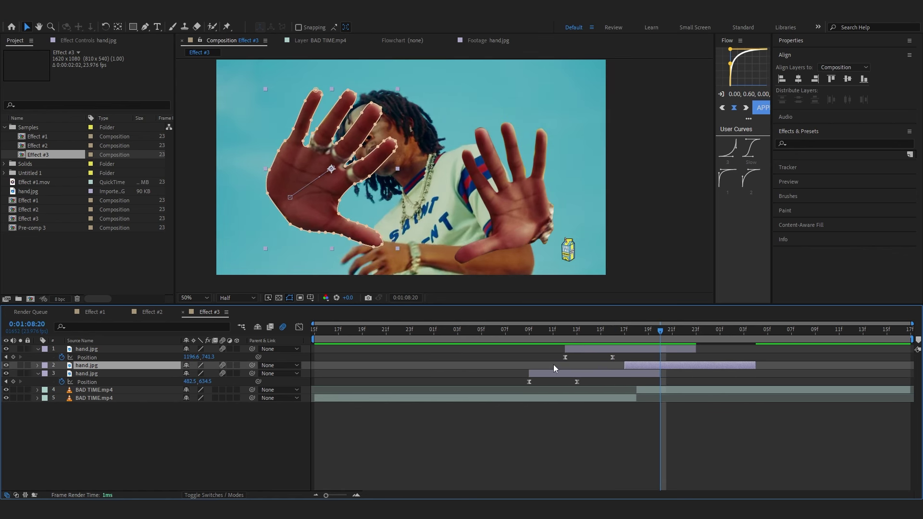
Move the copied ringed hand with both its position keyframes to the frame's upper right corner, ending at 1406.5, 260.5
{"action": "key", "text": "u"}
{"action": "left_click_drag", "start_coordinate": [702, 378], "coordinate": [577, 369]}
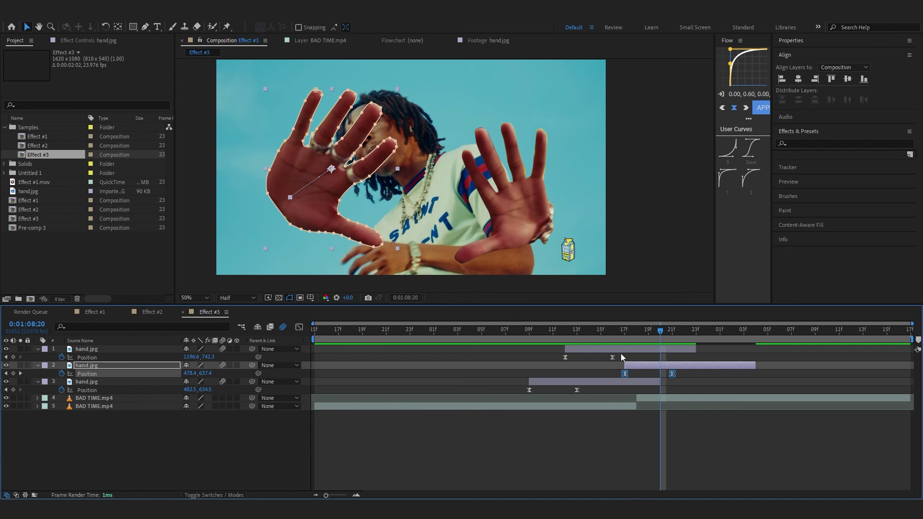
{"action": "left_click", "coordinate": [674, 330]}
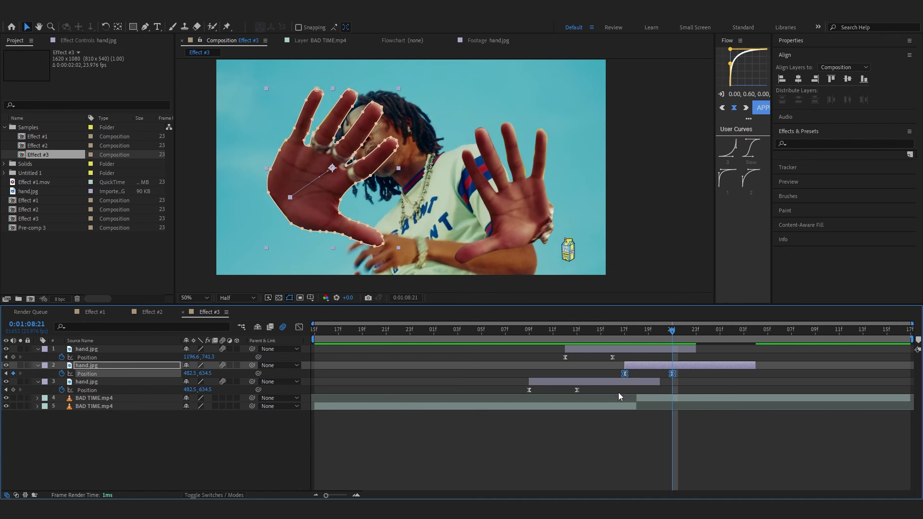
{"action": "left_click_drag", "start_coordinate": [342, 246], "coordinate": [308, 148]}
{"action": "key", "text": "comma"}
{"action": "left_click_drag", "start_coordinate": [373, 155], "coordinate": [398, 165]}
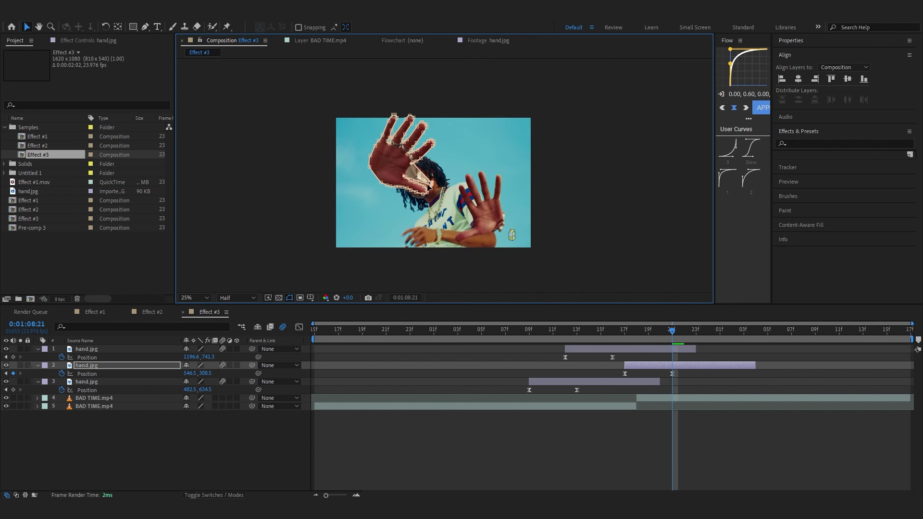
{"action": "left_click_drag", "start_coordinate": [389, 152], "coordinate": [492, 146]}
Flip the copied ringed hand horizontally and rotate it to 32°
{"action": "right_click", "coordinate": [487, 150]}
{"action": "mouse_move", "coordinate": [510, 196]}
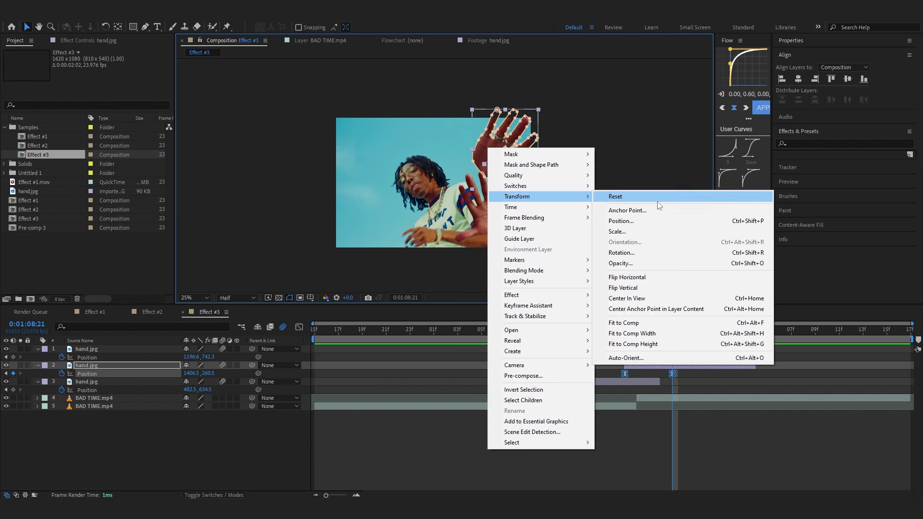
{"action": "left_click", "coordinate": [644, 277]}
{"action": "left_click_drag", "start_coordinate": [516, 155], "coordinate": [517, 143]}
{"action": "key", "text": "r"}
{"action": "left_click_drag", "start_coordinate": [198, 374], "coordinate": [249, 376]}
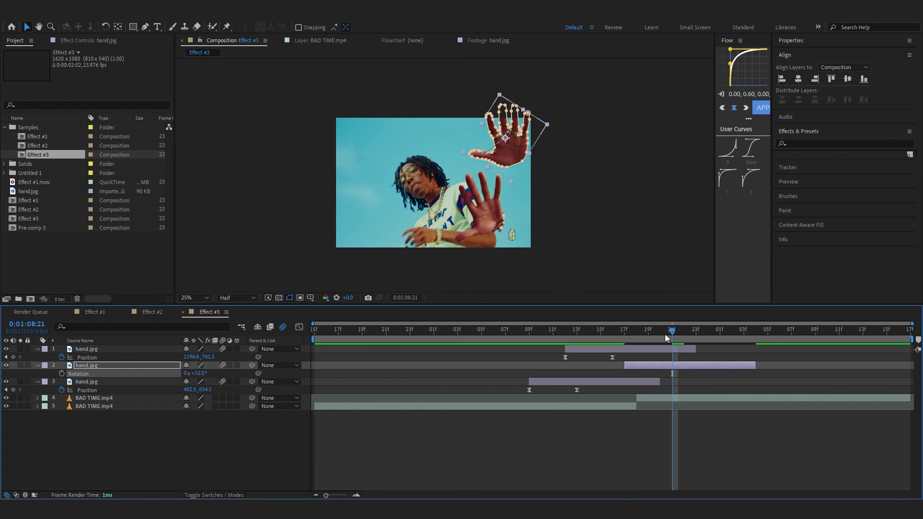
Set the rotation of the lower-right hand without rings to -18° and preview the transition
{"action": "left_click_drag", "start_coordinate": [665, 334], "coordinate": [548, 340]}
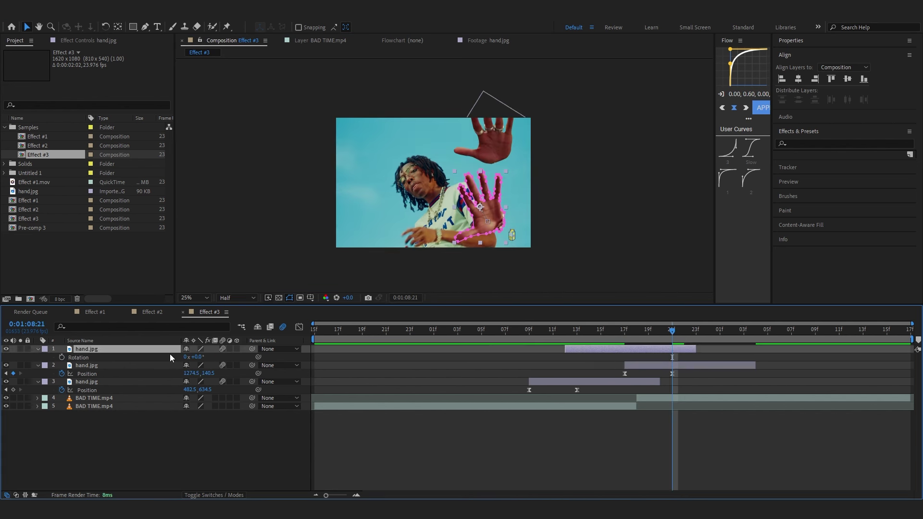
{"action": "left_click_drag", "start_coordinate": [195, 357], "coordinate": [185, 356]}
{"action": "left_click_drag", "start_coordinate": [673, 337], "coordinate": [493, 380]}
{"action": "left_click", "coordinate": [522, 337]}
{"action": "key", "text": "space"}
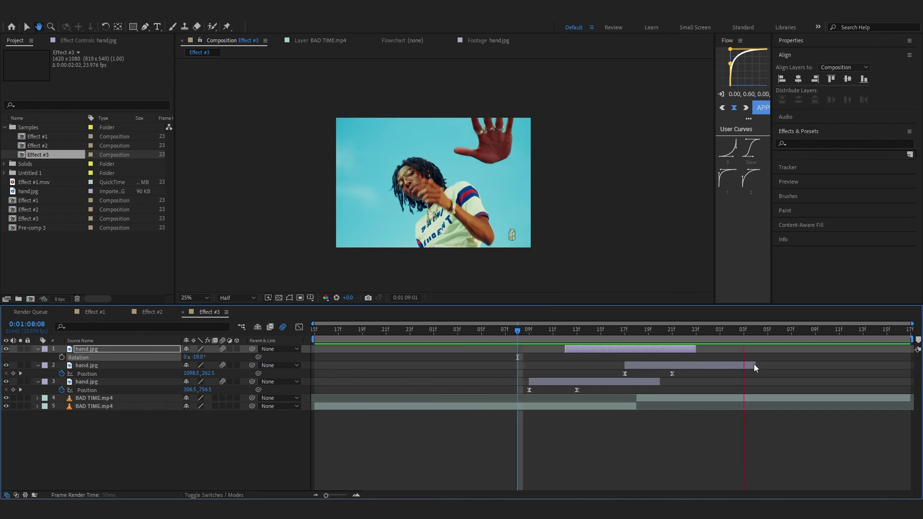
{"action": "key", "text": "space"}
Shorten the end of the upper-right hand layer and shift the three hand layers to start at 0:01:08:08, 0:01:08:11 and 0:01:08:16
{"action": "left_click_drag", "start_coordinate": [755, 366], "coordinate": [735, 365]}
{"action": "left_click", "coordinate": [636, 350], "text": "shift"}
{"action": "left_click", "coordinate": [619, 376]}
{"action": "left_click", "coordinate": [622, 350]}
{"action": "left_click", "coordinate": [617, 383], "text": "shift"}
{"action": "left_click_drag", "start_coordinate": [616, 382], "coordinate": [599, 382]}
{"action": "left_click", "coordinate": [601, 374]}
{"action": "left_click", "coordinate": [606, 350]}
Duplicate the lower-right hand layer and shift the copy to start at 0:01:08:19
{"action": "left_click_drag", "start_coordinate": [624, 337], "coordinate": [697, 338]}
{"action": "key", "text": "ctrl+d"}
{"action": "left_click_drag", "start_coordinate": [646, 350], "coordinate": [679, 348]}
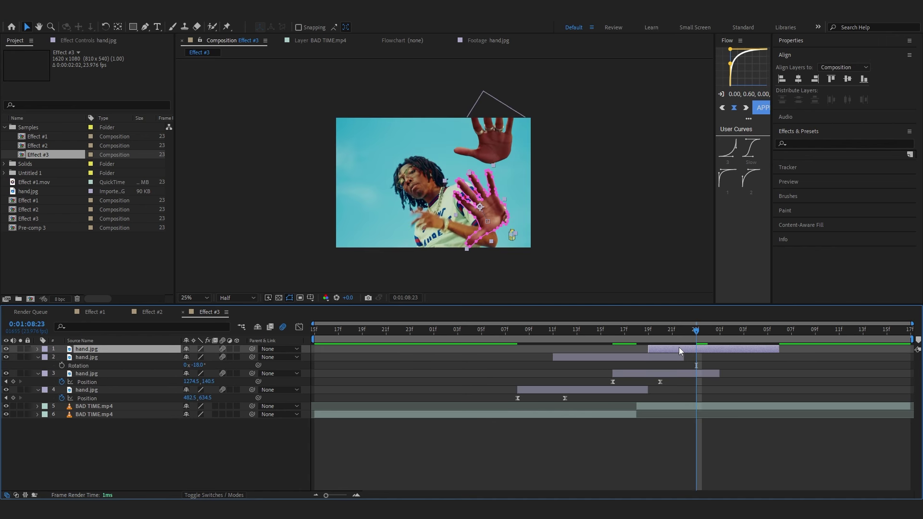
Rotate the new copy of the lower-right hand and flip it horizontally
{"action": "key", "text": "m"}
{"action": "right_click", "coordinate": [443, 196]}
{"action": "key", "text": "Escape"}
{"action": "key", "text": "r"}
{"action": "key", "text": "p"}
{"action": "left_click_drag", "start_coordinate": [486, 197], "coordinate": [493, 205]}
{"action": "right_click", "coordinate": [493, 204]}
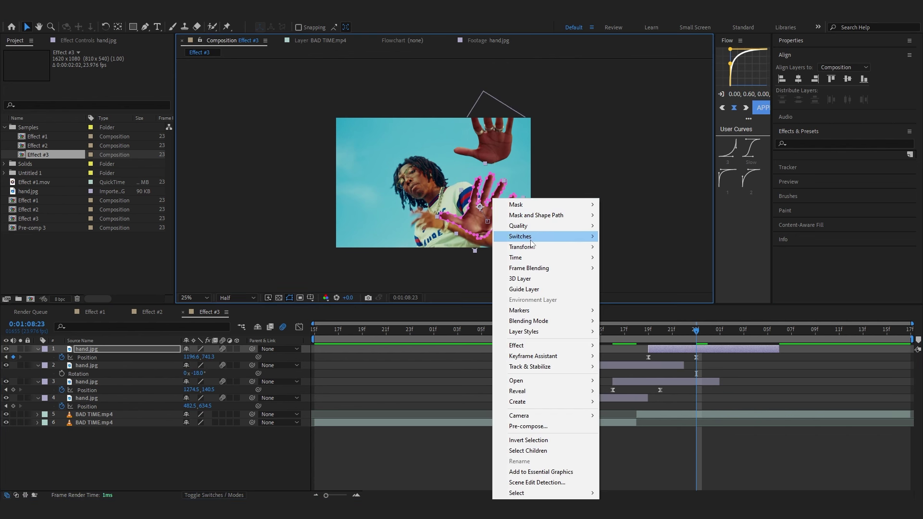
{"action": "mouse_move", "coordinate": [529, 247]}
{"action": "left_click", "coordinate": [639, 328]}
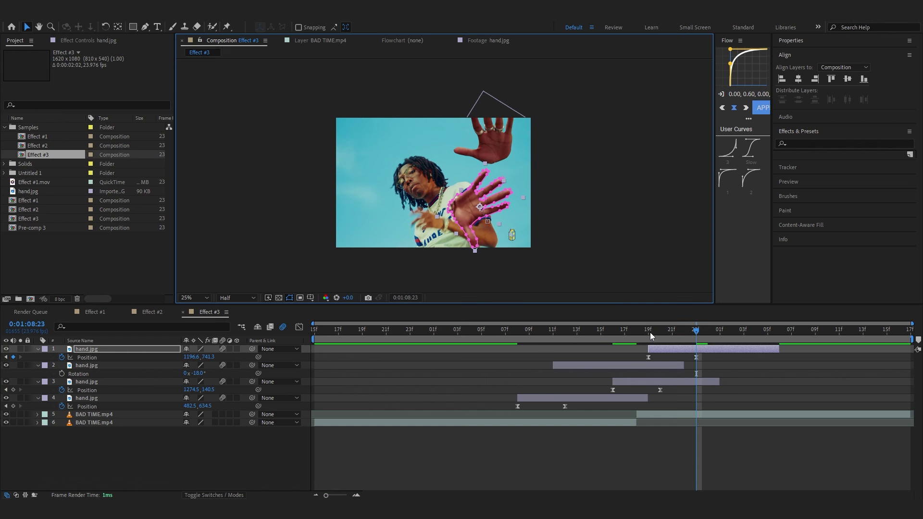
Move the flipped hand with both its position keyframes to the upper left of the frame, ending at 524.6, 257.3
{"action": "key", "text": "y"}
{"action": "left_click_drag", "start_coordinate": [721, 358], "coordinate": [634, 359]}
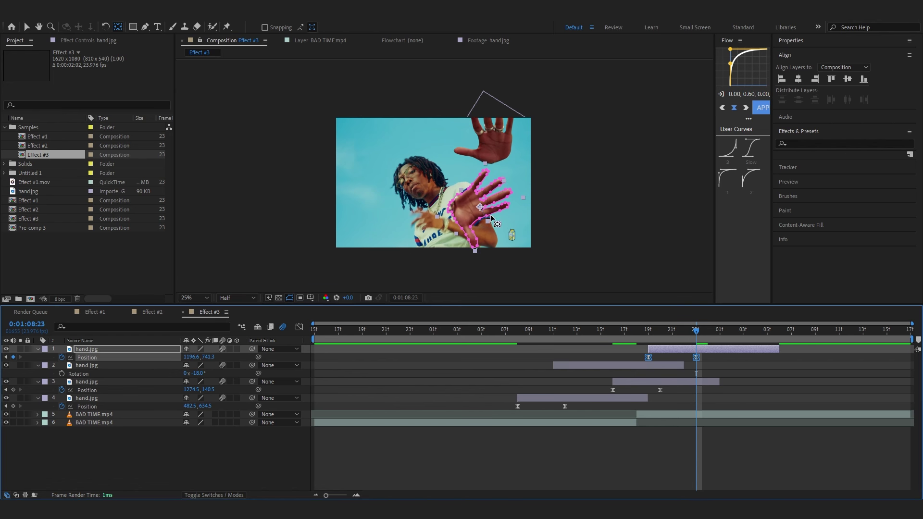
{"action": "key", "text": "v"}
{"action": "left_click_drag", "start_coordinate": [473, 196], "coordinate": [393, 139]}
Trim the upper-left hand layer to end at 0:01:09:01 and the upper-right one at 0:01:09:02, and preview from 0:01:07:21
{"action": "left_click_drag", "start_coordinate": [778, 349], "coordinate": [720, 350]}
{"action": "left_click_drag", "start_coordinate": [719, 381], "coordinate": [731, 381]}
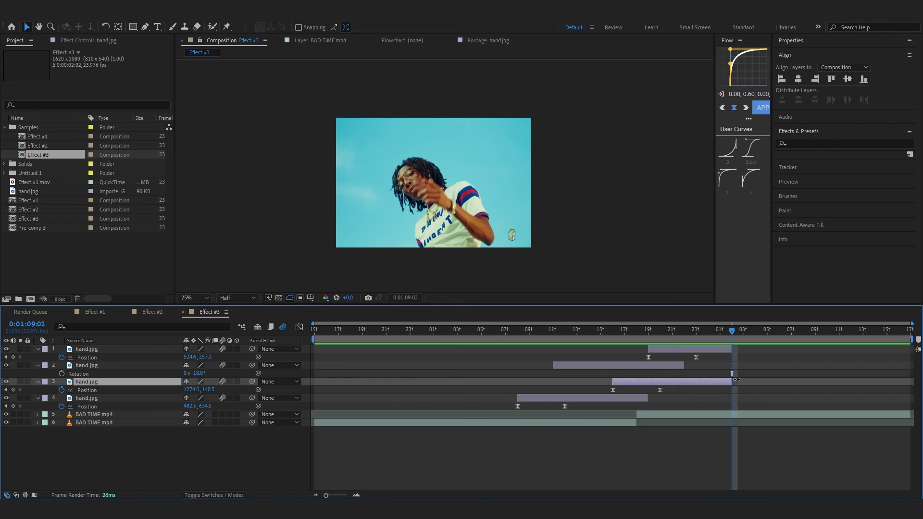
{"action": "left_click_drag", "start_coordinate": [730, 350], "coordinate": [720, 350]}
{"action": "left_click", "coordinate": [386, 330]}
{"action": "key", "text": "space"}
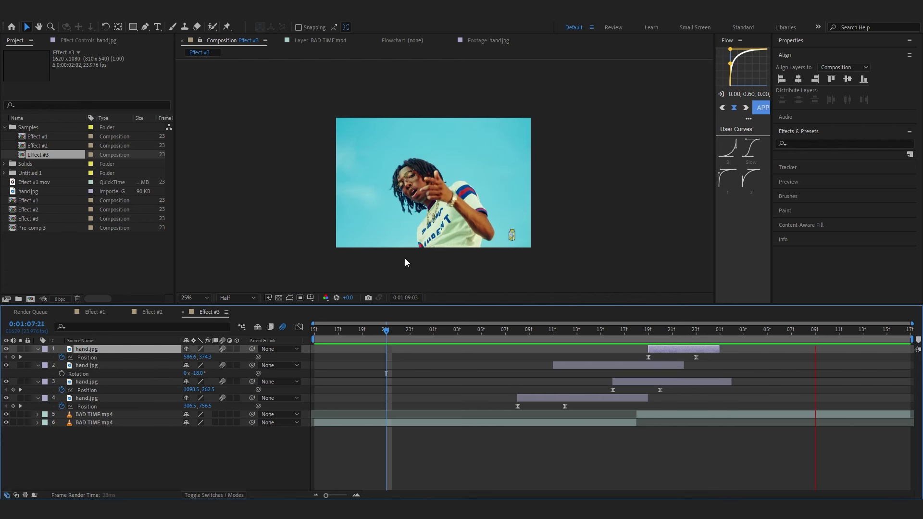
Collapse the layer properties, add a new solid layer on top, and trim its start to 0:01:08:10
{"action": "scroll", "coordinate": [409, 245], "scroll_direction": "up", "scroll_amount": 2}
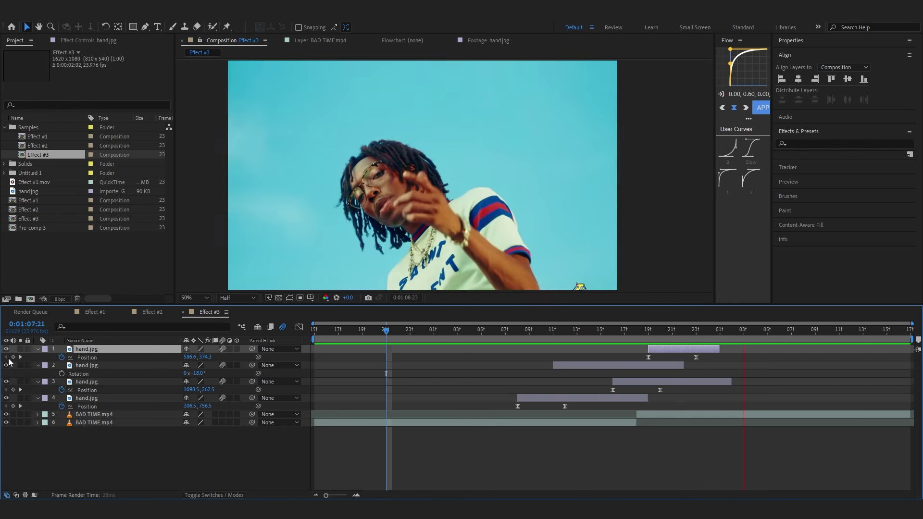
{"action": "key", "text": "ctrl+p"}
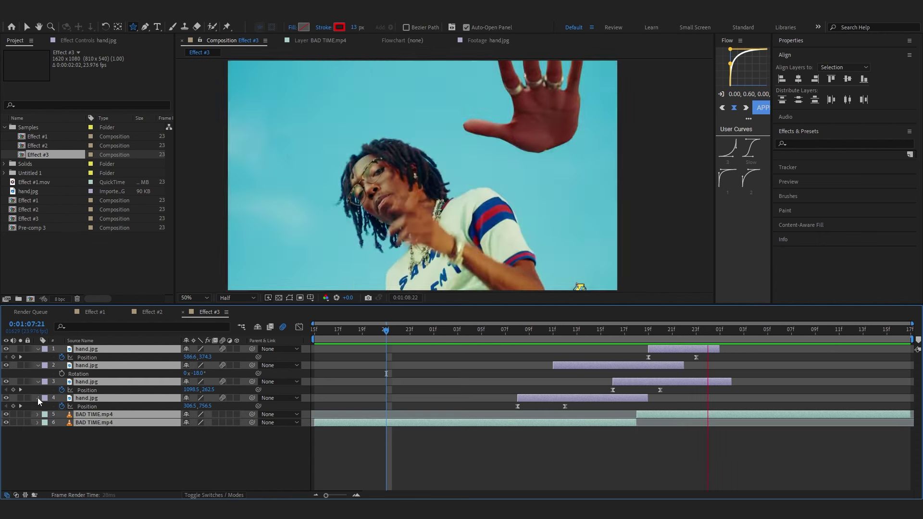
{"action": "right_click", "coordinate": [600, 320]}
{"action": "mouse_move", "coordinate": [625, 323]}
{"action": "left_click", "coordinate": [740, 350]}
{"action": "left_click", "coordinate": [410, 341]}
{"action": "key", "text": "alt+bracketleft"}
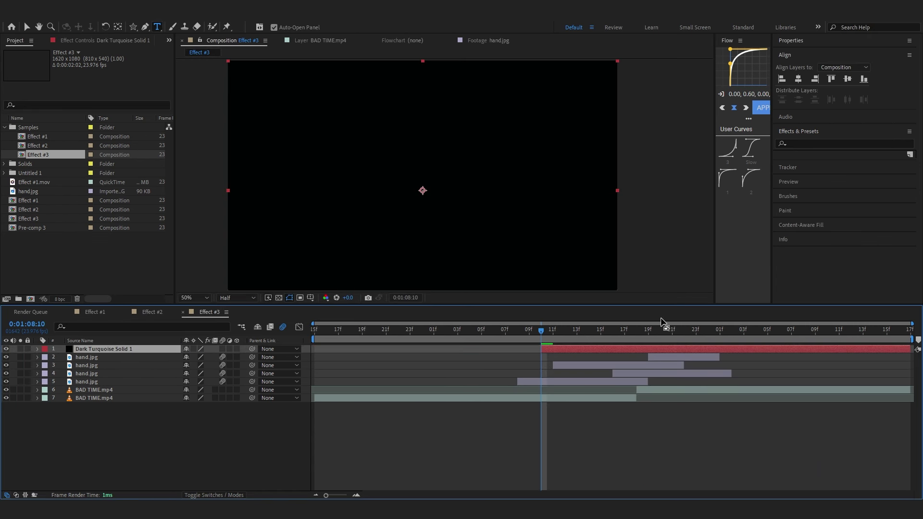
Trim the solid to end at 0:01:08:11 and place it beneath the four hand layers, above the video clips
{"action": "key", "text": "Page_Down"}
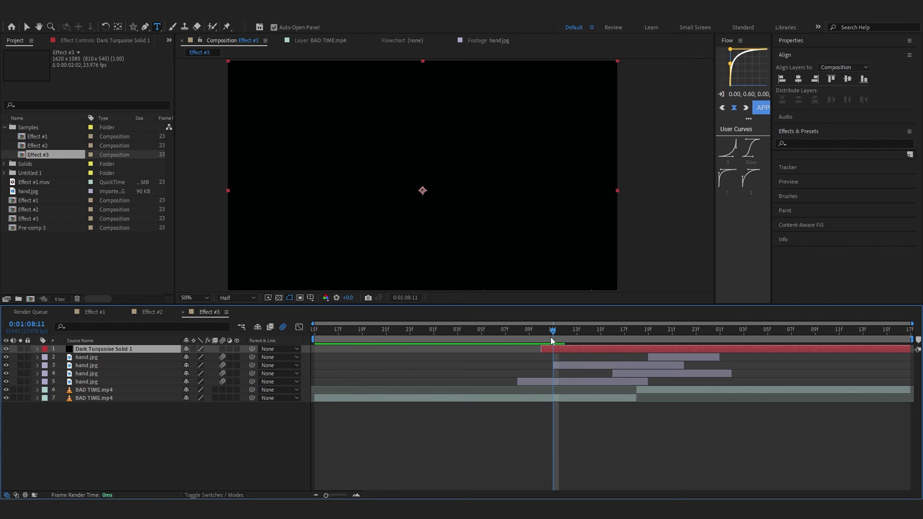
{"action": "key", "text": "alt+bracketright"}
{"action": "left_click_drag", "start_coordinate": [111, 349], "coordinate": [131, 385]}
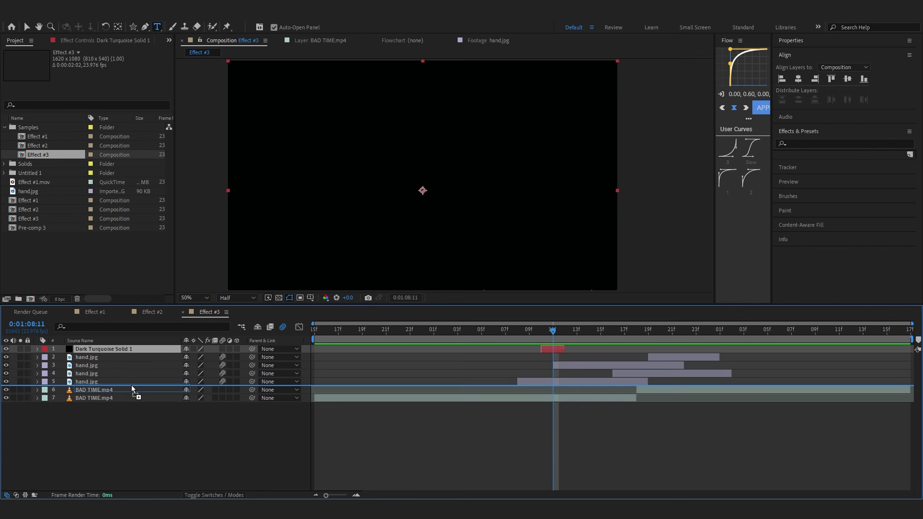
{"action": "left_click", "coordinate": [538, 333]}
{"action": "key", "text": "ctrl+space"}
{"action": "key", "text": "Escape"}
{"action": "left_click_drag", "start_coordinate": [543, 334], "coordinate": [548, 358]}
{"action": "key", "text": "Page_Up"}
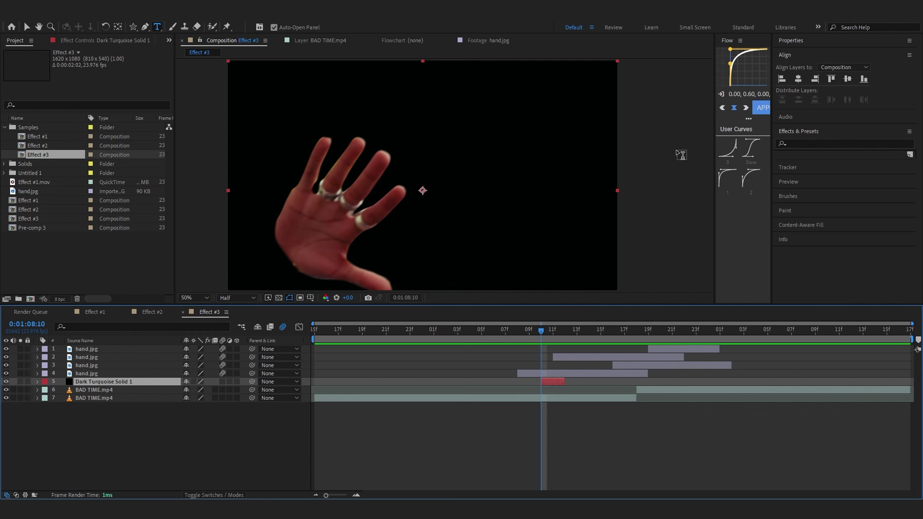
Apply the Fill effect to the solid and set its color to a soft warm yellow
{"action": "key", "text": "ctrl+space"}
{"action": "type", "text": "fill"}
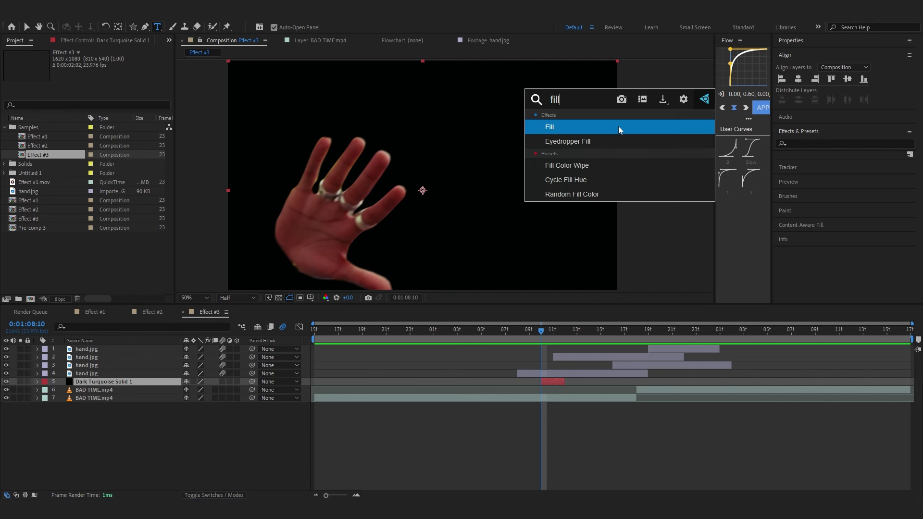
{"action": "key", "text": "Return"}
{"action": "left_click", "coordinate": [103, 87]}
{"action": "left_click_drag", "start_coordinate": [483, 212], "coordinate": [478, 179]}
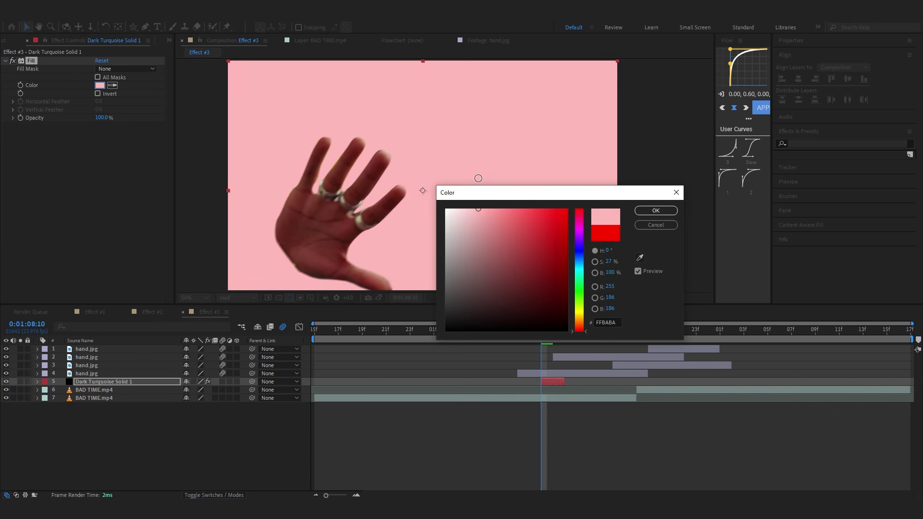
{"action": "mouse_move", "coordinate": [581, 331]}
{"action": "left_mouse_down"}
{"action": "mouse_move", "coordinate": [590, 322]}
{"action": "mouse_move", "coordinate": [580, 318]}
{"action": "left_mouse_up"}
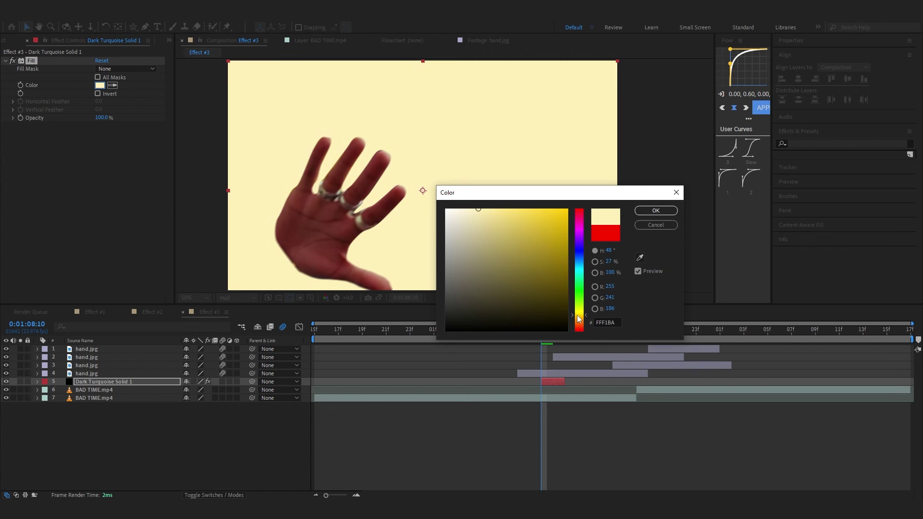
{"action": "left_click_drag", "start_coordinate": [509, 211], "coordinate": [510, 202]}
{"action": "left_click_drag", "start_coordinate": [569, 313], "coordinate": [569, 320]}
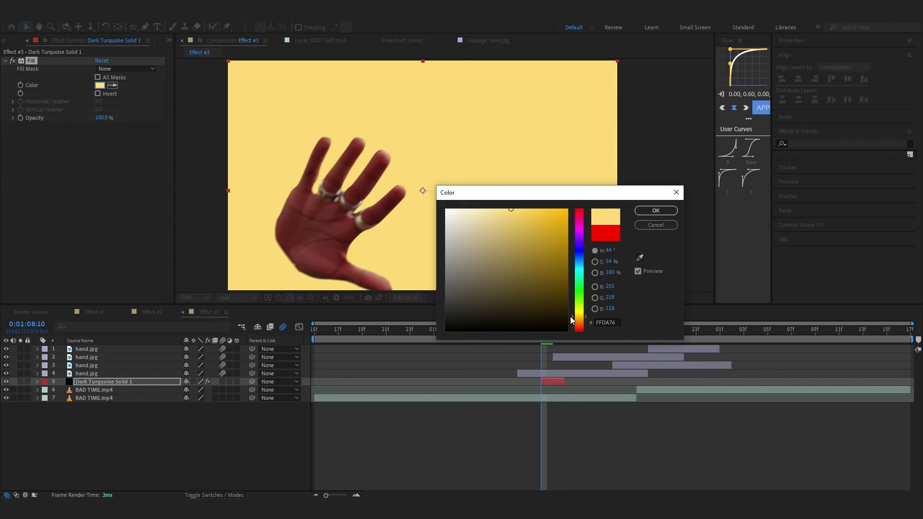
{"action": "left_click_drag", "start_coordinate": [490, 214], "coordinate": [514, 212]}
{"action": "left_click", "coordinate": [656, 211]}
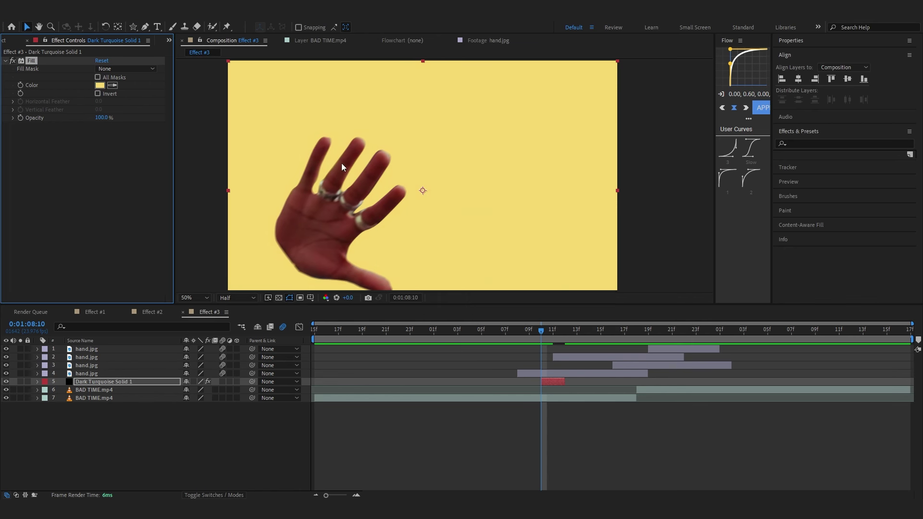
Draw a rectangular mask on the yellow solid covering about the lower third of the frame
{"action": "key", "text": "comma"}
{"action": "key", "text": "q"}
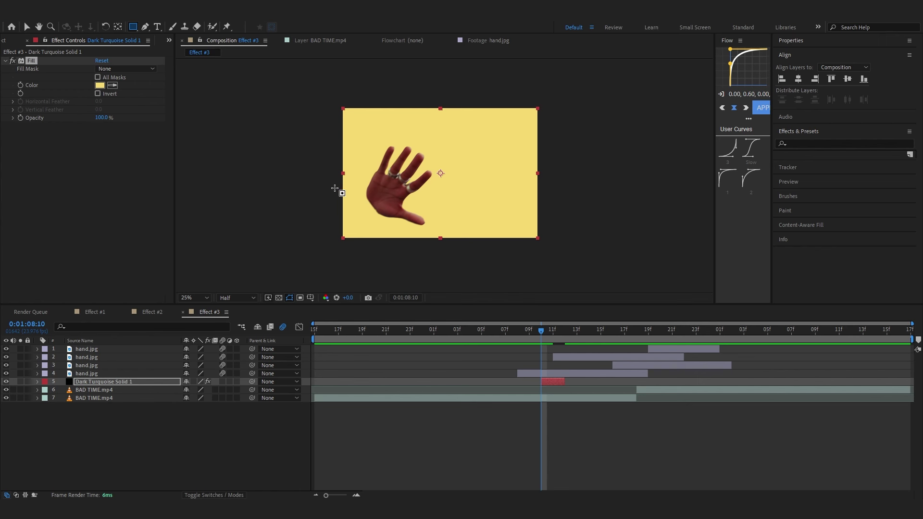
{"action": "left_click_drag", "start_coordinate": [333, 197], "coordinate": [565, 256]}
{"action": "key", "text": "slash"}
{"action": "scroll", "coordinate": [459, 193], "scroll_direction": "down", "scroll_amount": 1}
{"action": "key", "text": "v"}
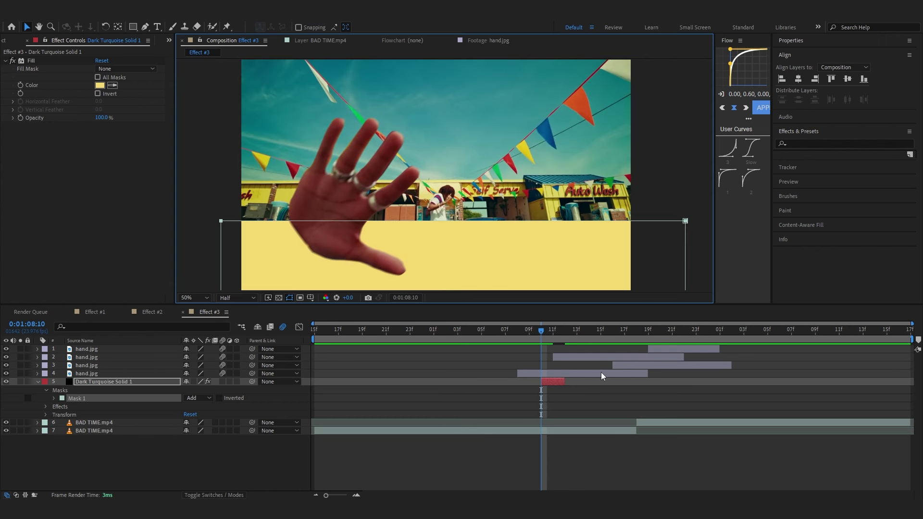
Duplicate the masked yellow solid and shift the copy to start at 0:01:08:13
{"action": "left_click", "coordinate": [586, 391]}
{"action": "left_click", "coordinate": [556, 383]}
{"action": "key", "text": "ctrl+d"}
{"action": "left_click_drag", "start_coordinate": [551, 382], "coordinate": [583, 381]}
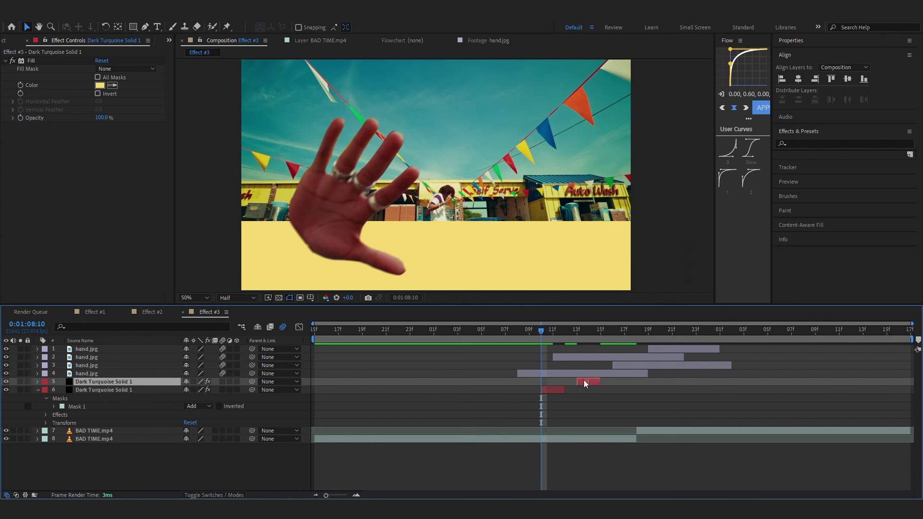
Raise the top edge of the copy's mask so yellow covers slightly more than half the frame, and preview it
{"action": "left_click_drag", "start_coordinate": [567, 329], "coordinate": [589, 330]}
{"action": "left_click_drag", "start_coordinate": [697, 187], "coordinate": [173, 240]}
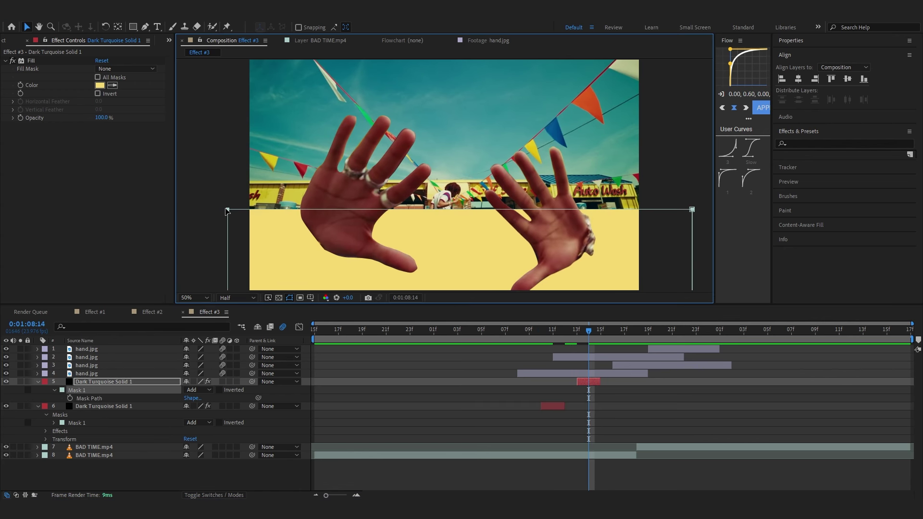
{"action": "left_click_drag", "start_coordinate": [227, 211], "coordinate": [228, 157]}
{"action": "left_click_drag", "start_coordinate": [562, 328], "coordinate": [588, 339]}
{"action": "key", "text": "space"}
{"action": "key", "text": "space"}
{"action": "key", "text": "space"}
{"action": "key", "text": "space"}
Duplicate the half-frame yellow solid and shift the new copy to start at 0:01:08:16
{"action": "key", "text": "ctrl+d"}
{"action": "left_click_drag", "start_coordinate": [585, 380], "coordinate": [621, 385]}
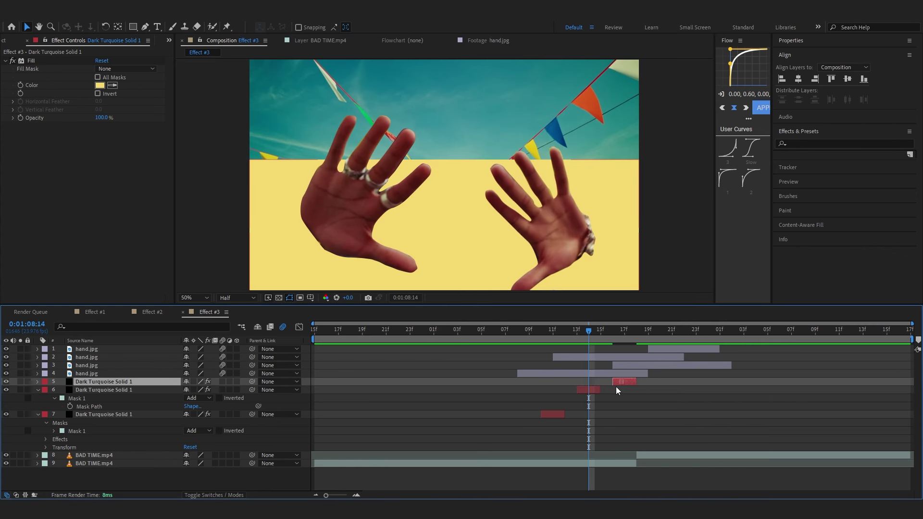
{"action": "left_click", "coordinate": [616, 336]}
Delete the mask from the third yellow solid and preview the sequence from 0:01:08:08
{"action": "key", "text": "m"}
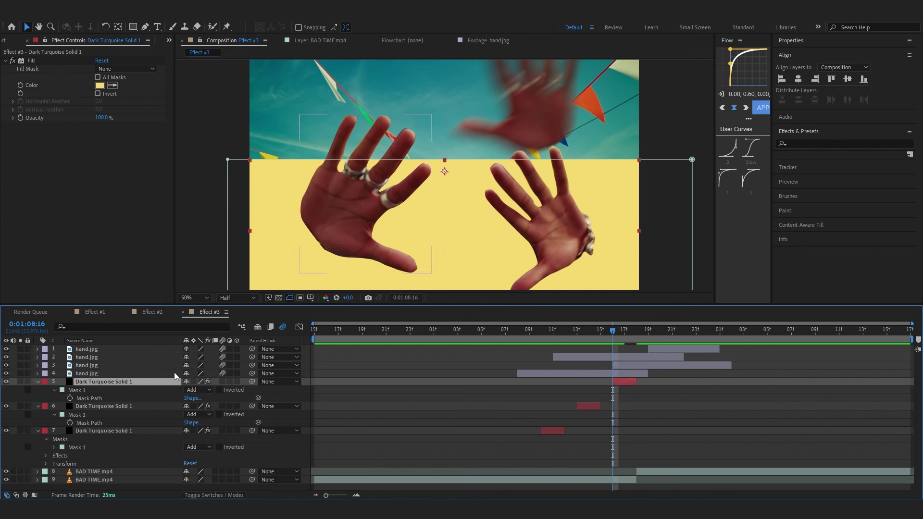
{"action": "left_click", "coordinate": [94, 390]}
{"action": "key", "text": "Delete"}
{"action": "left_click", "coordinate": [517, 328]}
{"action": "key", "text": "space"}
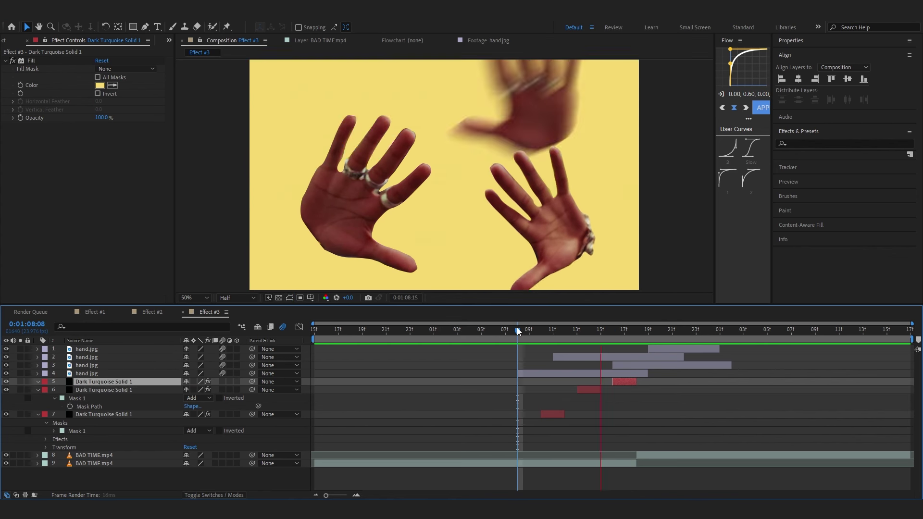
{"action": "key", "text": "space"}
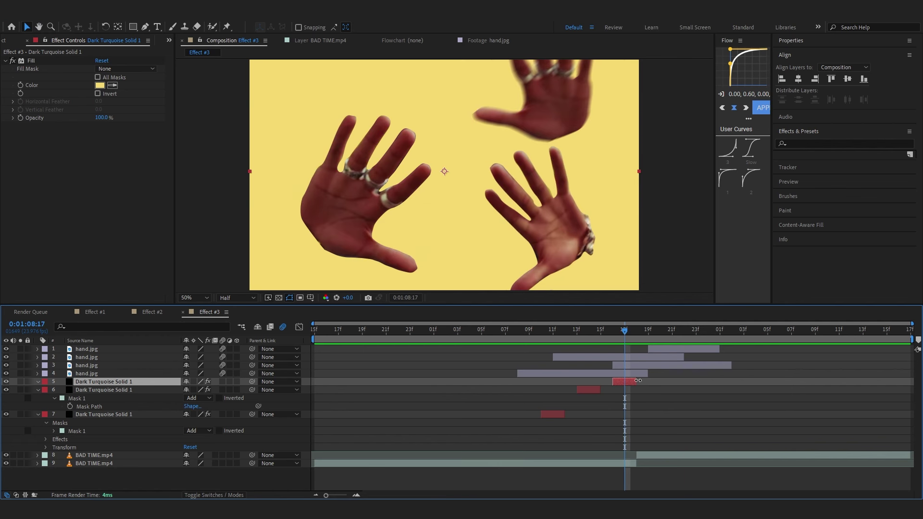
Extend the full-frame yellow solid to end at 0:01:08:19 and add a duplicate of it starting at 0:01:08:19
{"action": "left_click_drag", "start_coordinate": [638, 381], "coordinate": [660, 381]}
{"action": "left_click_drag", "start_coordinate": [654, 330], "coordinate": [631, 330]}
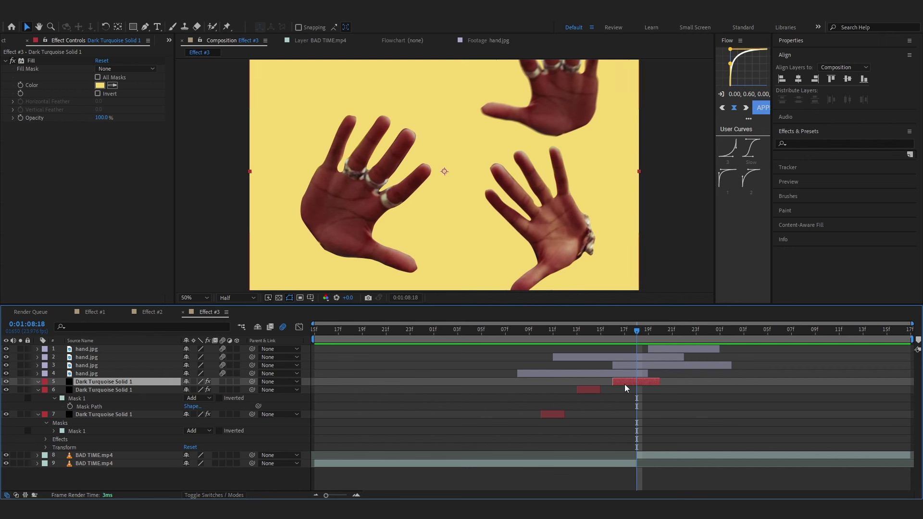
{"action": "key", "text": "ctrl+d"}
{"action": "left_click_drag", "start_coordinate": [625, 383], "coordinate": [656, 386]}
{"action": "left_click", "coordinate": [648, 330]}
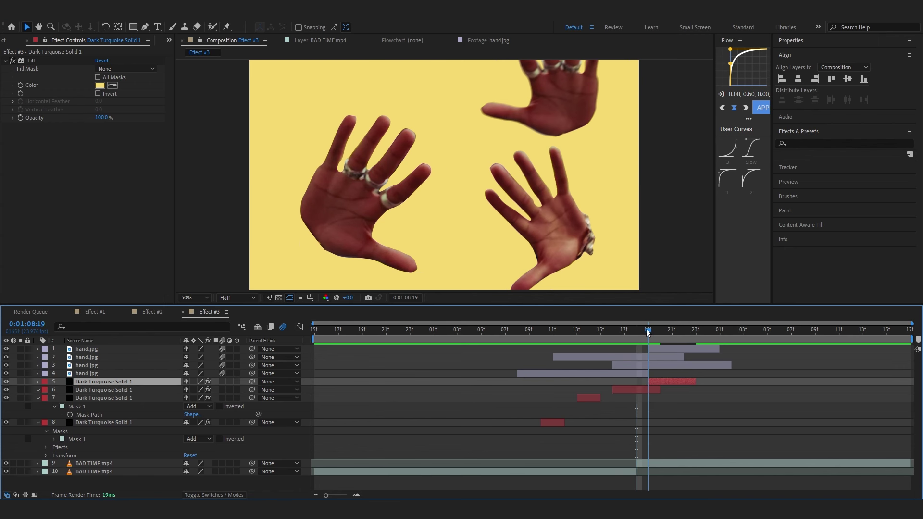
Change the Fill color of the newest solid to light blue 70CCF7
{"action": "left_click", "coordinate": [100, 85]}
{"action": "left_click_drag", "start_coordinate": [580, 308], "coordinate": [579, 265]}
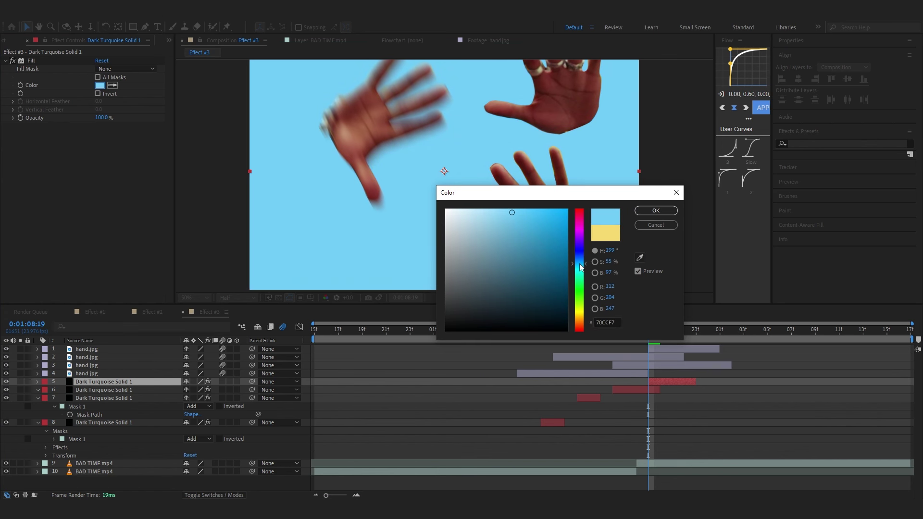
{"action": "left_click", "coordinate": [656, 210]}
Draw a rectangular mask on the blue solid covering about the upper quarter of the frame
{"action": "scroll", "coordinate": [309, 140], "scroll_direction": "down", "scroll_amount": 2}
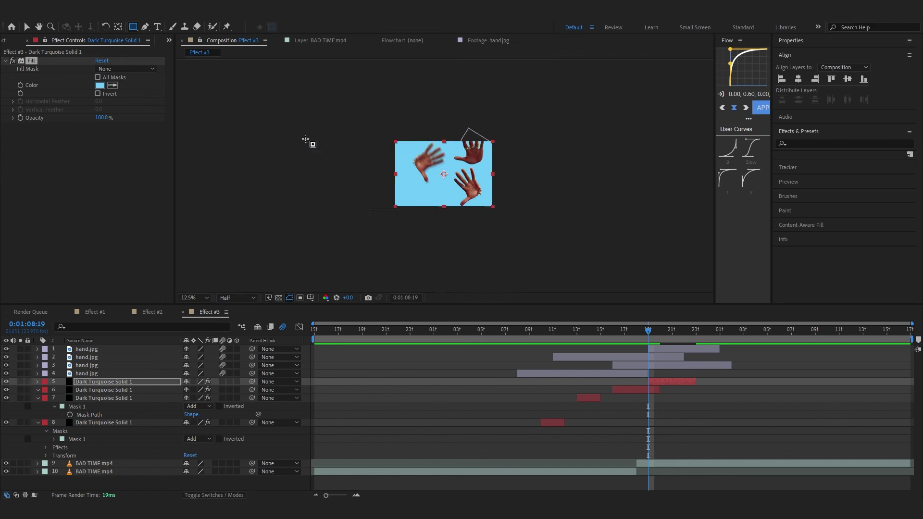
{"action": "left_click_drag", "start_coordinate": [310, 95], "coordinate": [591, 141]}
{"action": "scroll", "coordinate": [594, 146], "scroll_direction": "up", "scroll_amount": 2}
{"action": "scroll", "coordinate": [595, 146], "scroll_direction": "down", "scroll_amount": 2}
{"action": "key", "text": "v"}
Trim the blue solid to end at 0:01:08:20 and extend the full-frame yellow solid to the same frame
{"action": "left_click", "coordinate": [656, 443]}
{"action": "left_click", "coordinate": [661, 332]}
{"action": "left_click_drag", "start_coordinate": [695, 381], "coordinate": [671, 381]}
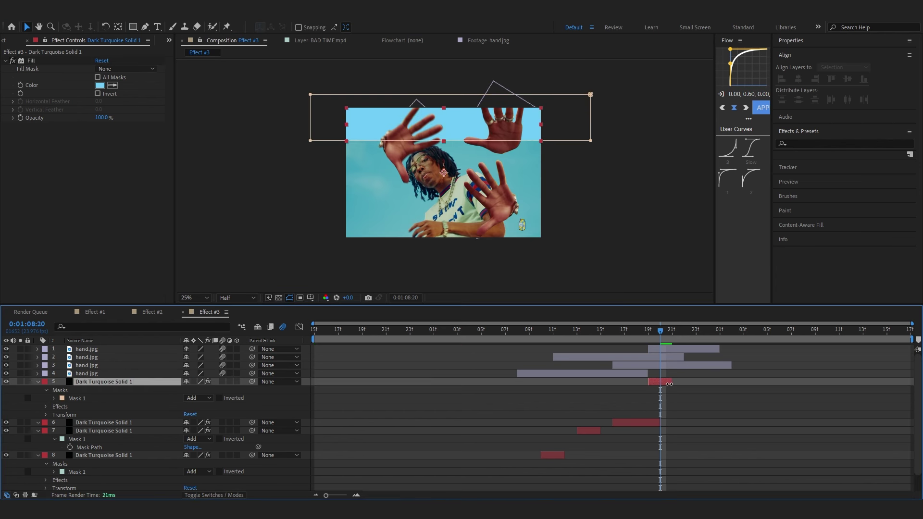
{"action": "left_click_drag", "start_coordinate": [660, 422], "coordinate": [672, 421]}
Duplicate the blue solid to start at 0:01:08:21 and lower the copy's mask edge to about mid-frame
{"action": "left_click", "coordinate": [661, 383]}
{"action": "key", "text": "ctrl+d"}
{"action": "mouse_move", "coordinate": [662, 383]}
{"action": "left_mouse_down"}
{"action": "mouse_move", "coordinate": [684, 385]}
{"action": "mouse_move", "coordinate": [674, 371]}
{"action": "left_mouse_up"}
{"action": "mouse_move", "coordinate": [642, 128]}
{"action": "left_mouse_down"}
{"action": "mouse_move", "coordinate": [245, 241]}
{"action": "mouse_move", "coordinate": [246, 223]}
{"action": "left_mouse_up"}
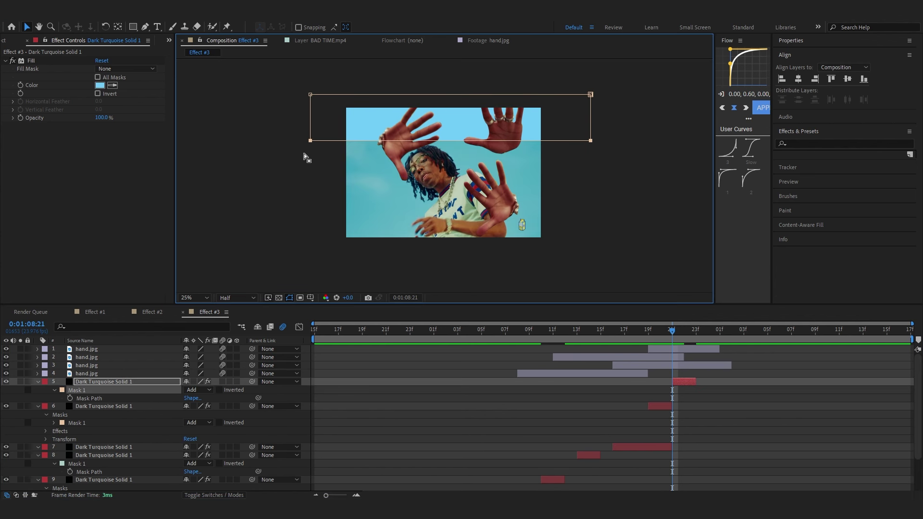
{"action": "left_click_drag", "start_coordinate": [310, 142], "coordinate": [300, 179]}
{"action": "mouse_move", "coordinate": [695, 383]}
{"action": "left_mouse_down"}
{"action": "mouse_move", "coordinate": [683, 384]}
{"action": "mouse_move", "coordinate": [703, 383]}
{"action": "left_mouse_up"}
{"action": "key", "text": "ctrl+d"}
{"action": "left_click", "coordinate": [696, 331]}
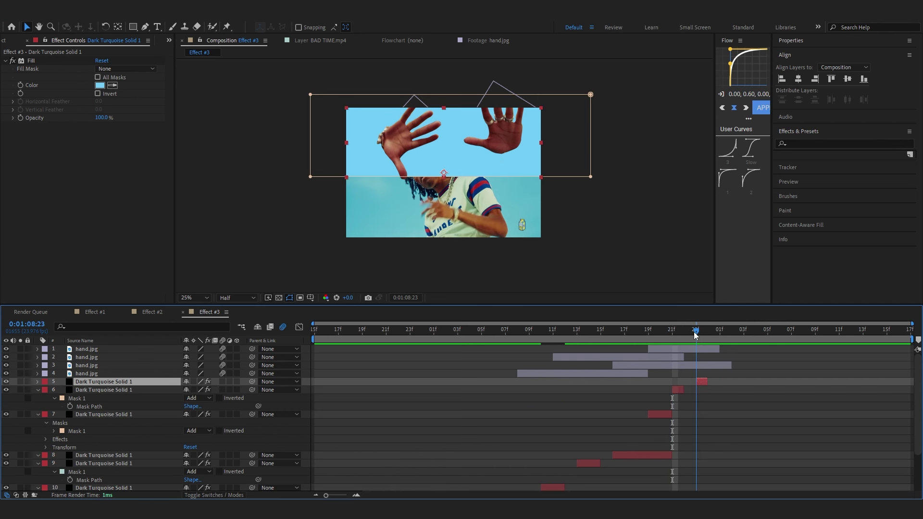
{"action": "key", "text": "ctrl+z"}
{"action": "key", "text": "ctrl+z"}
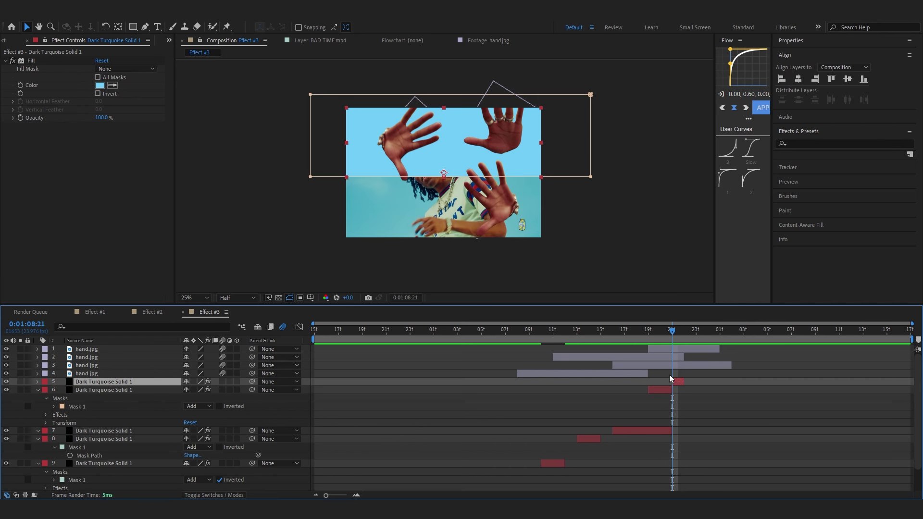
Delete the mask from the second blue solid and shift the first blue solid to start at 0:01:08:18
{"action": "key", "text": "m"}
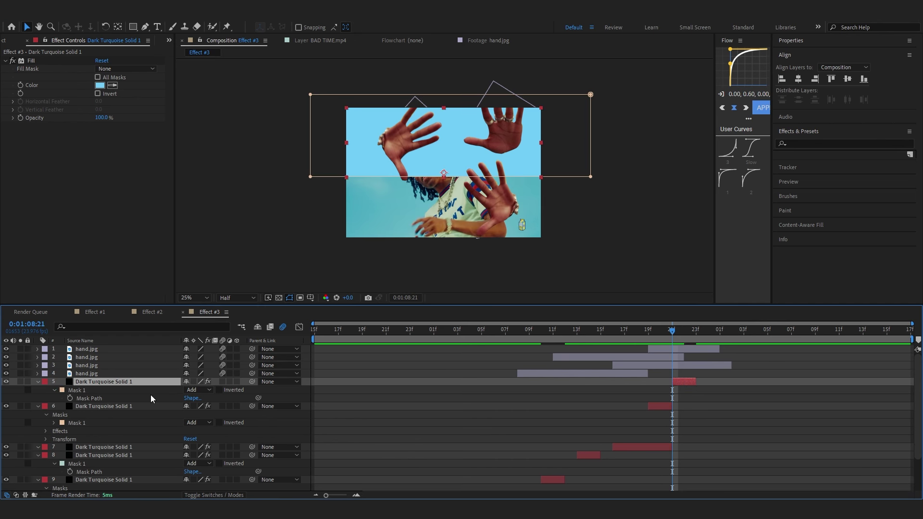
{"action": "left_click", "coordinate": [106, 389]}
{"action": "key", "text": "Delete"}
{"action": "left_click_drag", "start_coordinate": [675, 330], "coordinate": [697, 330]}
{"action": "left_click", "coordinate": [671, 390]}
{"action": "left_click_drag", "start_coordinate": [633, 331], "coordinate": [711, 386]}
Duplicate the unmasked blue solid to start at 0:01:09:00, mask the copy to the lower third of the frame, and preview
{"action": "left_click", "coordinate": [685, 382]}
{"action": "key", "text": "ctrl+d"}
{"action": "key", "text": "q"}
{"action": "left_click_drag", "start_coordinate": [557, 195], "coordinate": [324, 289]}
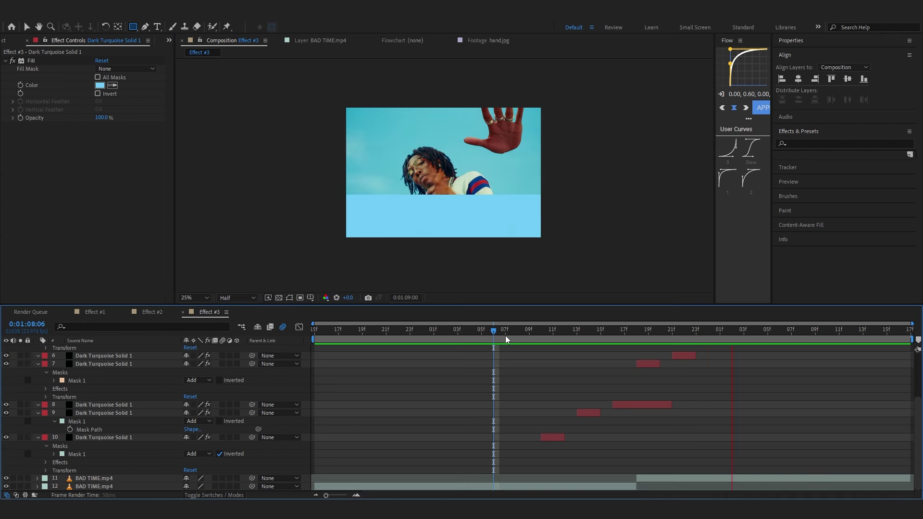
{"action": "left_click", "coordinate": [505, 333]}
{"action": "key", "text": "space"}
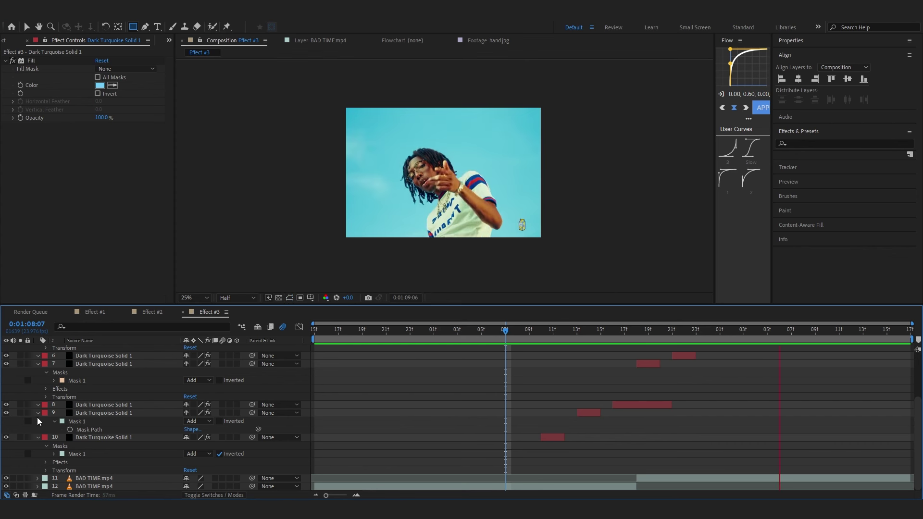
Collapse the properties of all layers and move the playhead to 0:01:08:10
{"action": "key", "text": "ctrl+a"}
{"action": "key", "text": "u"}
{"action": "left_click", "coordinate": [554, 461]}
{"action": "left_click_drag", "start_coordinate": [563, 330], "coordinate": [541, 329]}
Add the expression wiggle(4,6) to the Rotation of the earliest-starting hand layer and check the motion near 0:01:08:09
{"action": "left_click", "coordinate": [553, 376]}
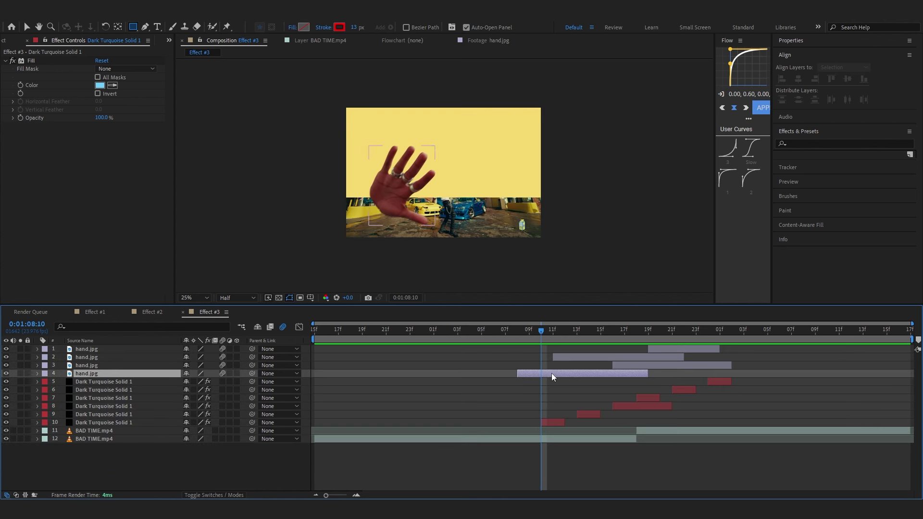
{"action": "key", "text": "r"}
{"action": "mouse_move", "coordinate": [196, 382]}
{"action": "left_mouse_down"}
{"action": "mouse_move", "coordinate": [219, 380]}
{"action": "mouse_move", "coordinate": [211, 384]}
{"action": "left_mouse_up"}
{"action": "key", "text": "ctrl+z"}
{"action": "scroll", "coordinate": [403, 207], "scroll_direction": "up", "scroll_amount": 1}
{"action": "key", "text": "v"}
{"action": "left_click", "coordinate": [61, 383], "text": "alt"}
{"action": "type", "text": "wiggle(4,76"}
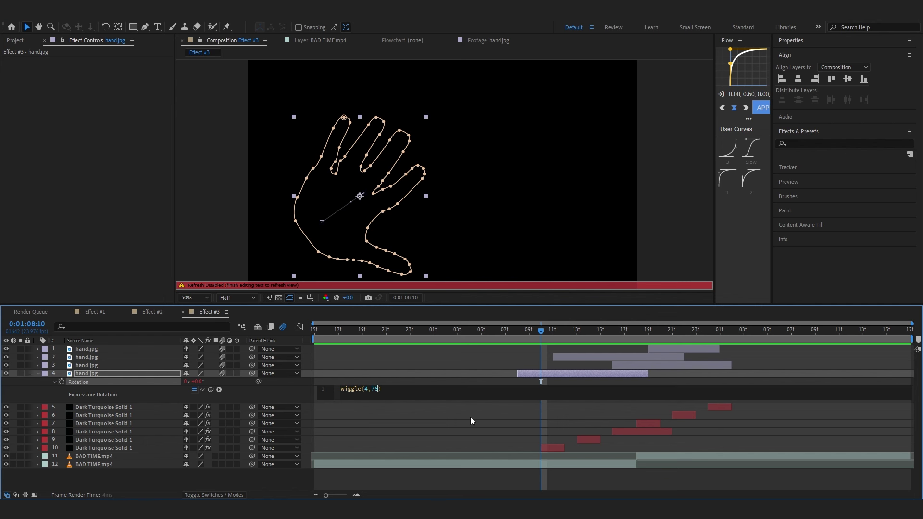
{"action": "type", "text": "6"}
{"action": "left_click", "coordinate": [621, 465]}
{"action": "mouse_move", "coordinate": [541, 331]}
{"action": "left_mouse_down"}
{"action": "mouse_move", "coordinate": [505, 334]}
{"action": "mouse_move", "coordinate": [529, 335]}
{"action": "left_mouse_up"}
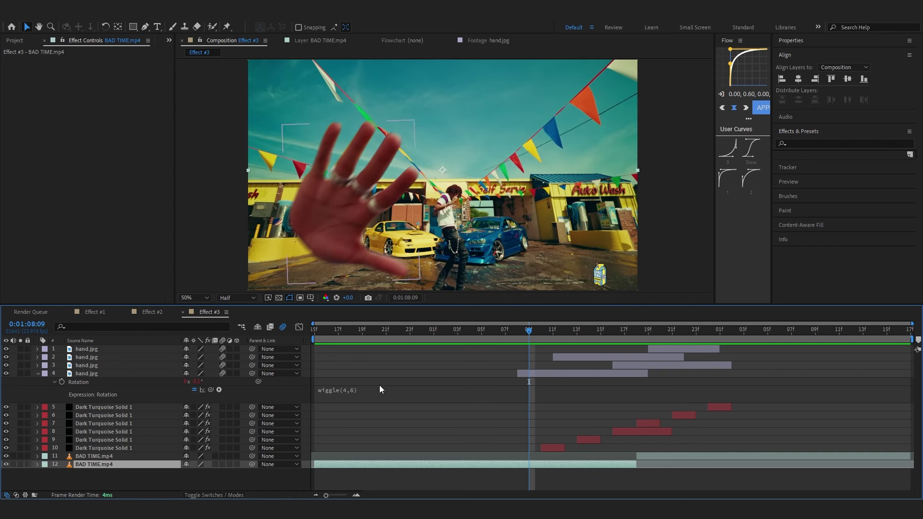
Change the hand's rotation expression to wiggle(7,6) and return the playhead to 0:01:08:06
{"action": "left_click", "coordinate": [348, 392]}
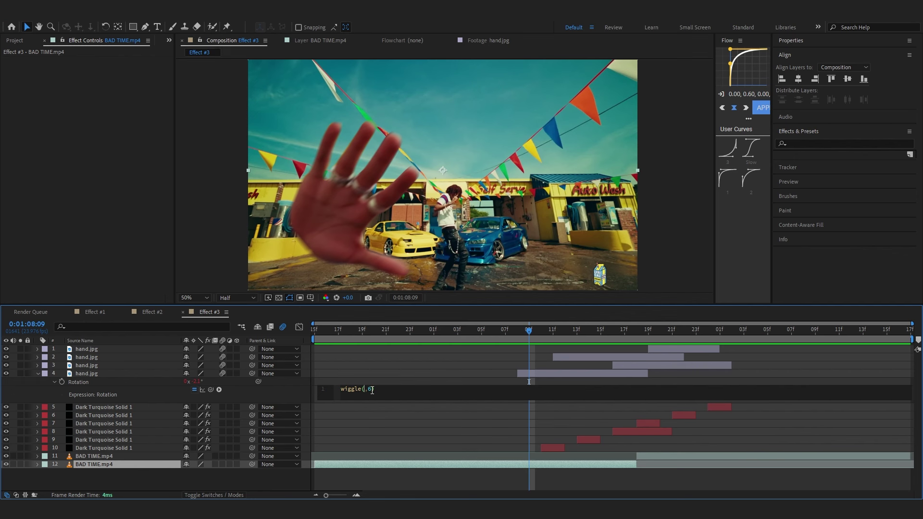
{"action": "type", "text": "7"}
{"action": "left_click", "coordinate": [474, 430]}
{"action": "left_click_drag", "start_coordinate": [503, 333], "coordinate": [495, 331]}
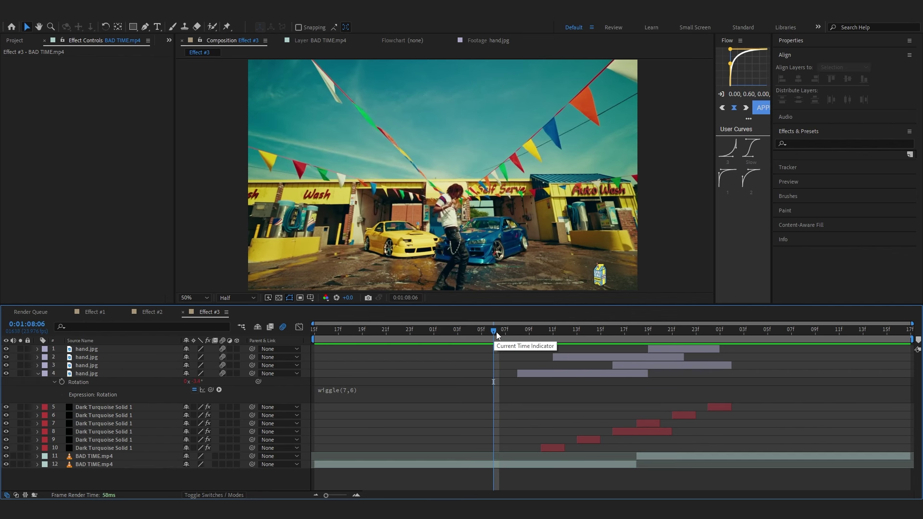
Try the rotation expression wiggle(11,6) on the earliest-starting hand layer and preview the motion from 0:01:08:07
{"action": "left_click", "coordinate": [508, 333]}
{"action": "left_click", "coordinate": [371, 391]}
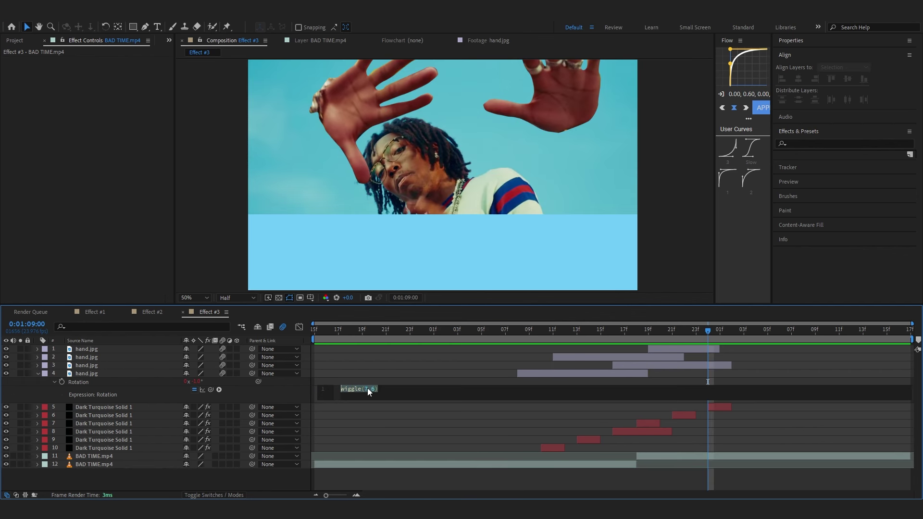
{"action": "left_click", "coordinate": [369, 390]}
{"action": "key", "text": "BackSpace"}
{"action": "key", "text": "BackSpace"}
{"action": "type", "text": "(11"}
{"action": "key", "text": "KP_Enter"}
{"action": "left_click", "coordinate": [500, 332]}
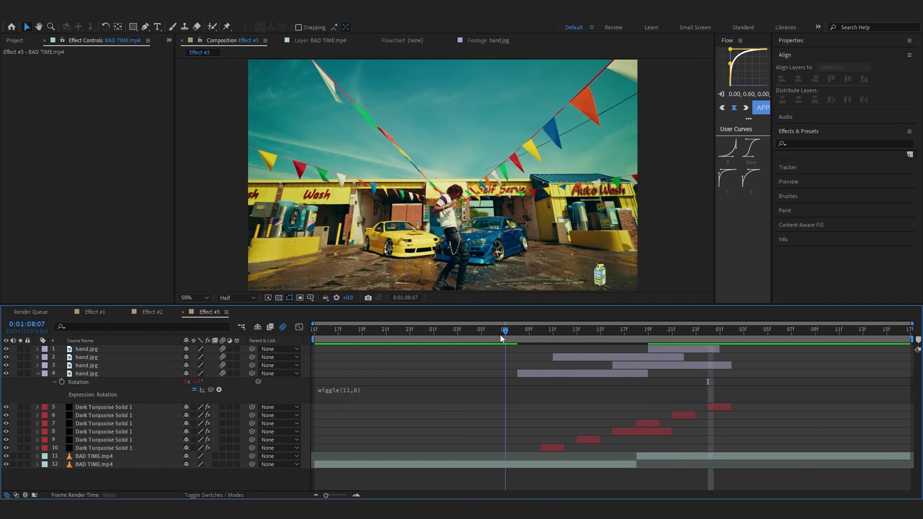
{"action": "key", "text": "space"}
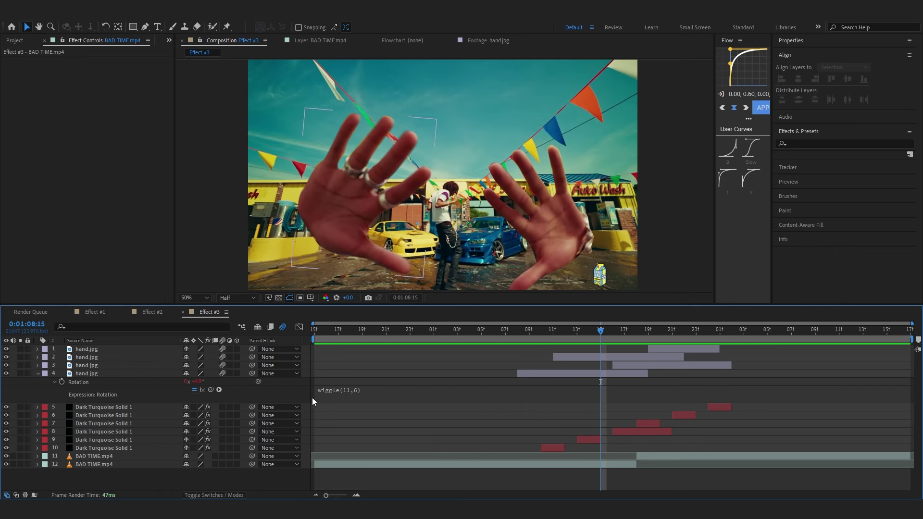
Change the hand's rotation expression to wiggle(8,6) and preview the motion from 0:01:08:07
{"action": "left_click", "coordinate": [356, 392]}
{"action": "double_click", "coordinate": [368, 390]}
{"action": "type", "text": "8"}
{"action": "key", "text": "KP_Enter"}
{"action": "left_click", "coordinate": [504, 331]}
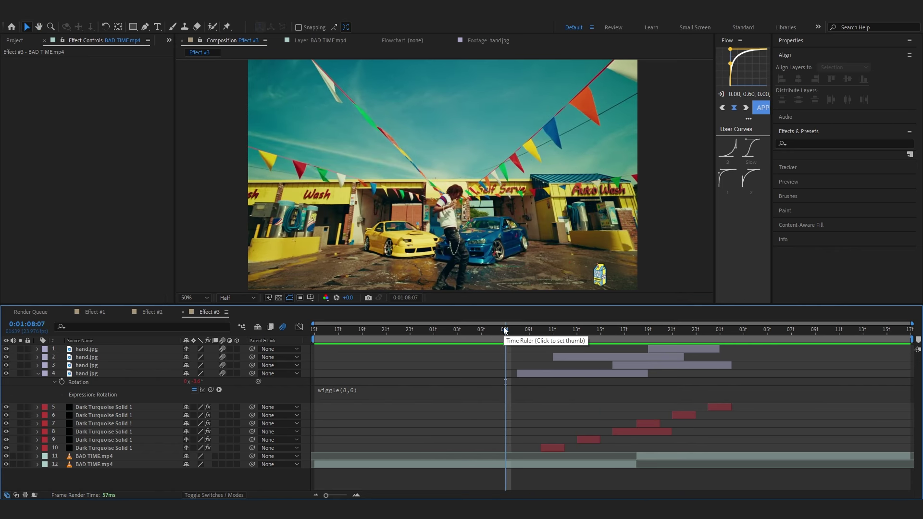
{"action": "key", "text": "space"}
{"action": "key", "text": "space"}
Copy the wiggle(8,6) expression and apply it to the Rotation of the third hand layer
{"action": "left_click", "coordinate": [388, 391]}
{"action": "key", "text": "ctrl+c"}
{"action": "left_click", "coordinate": [625, 360]}
{"action": "left_click", "coordinate": [631, 372]}
{"action": "left_click", "coordinate": [632, 368]}
{"action": "key", "text": "r"}
{"action": "left_click", "coordinate": [78, 374]}
{"action": "key", "text": "ctrl+v"}
Apply the copied wiggle(8,6) expression to the Rotation of the second and first hand layers
{"action": "left_click", "coordinate": [590, 359]}
{"action": "key", "text": "r"}
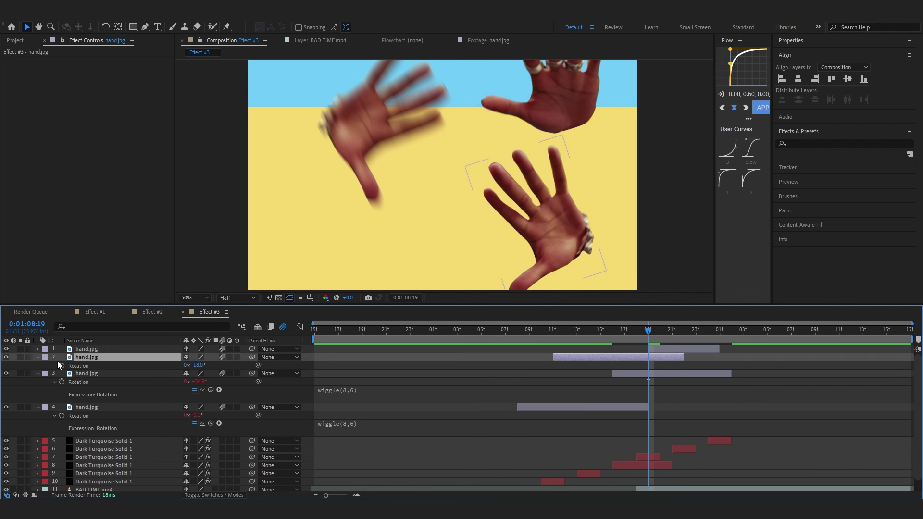
{"action": "left_click", "coordinate": [58, 365]}
{"action": "key", "text": "ctrl+v"}
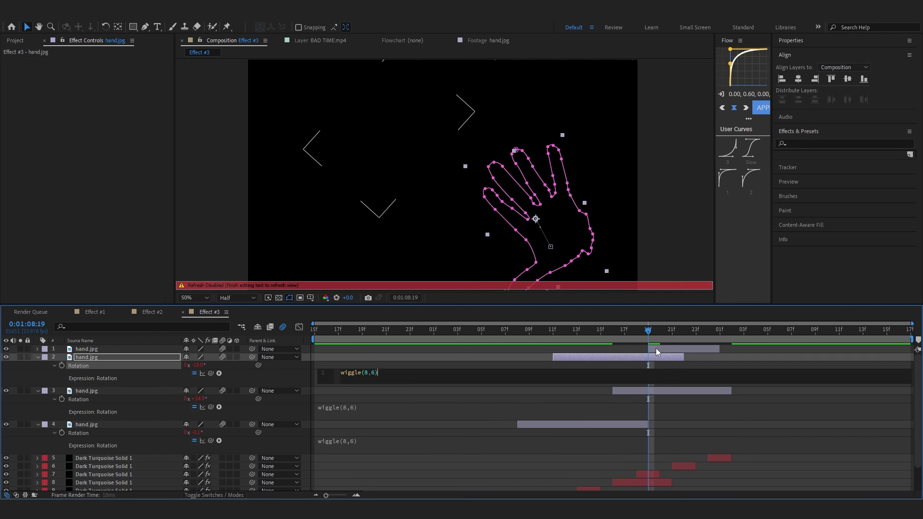
{"action": "left_click", "coordinate": [657, 352]}
{"action": "key", "text": "r"}
{"action": "left_click", "coordinate": [61, 356]}
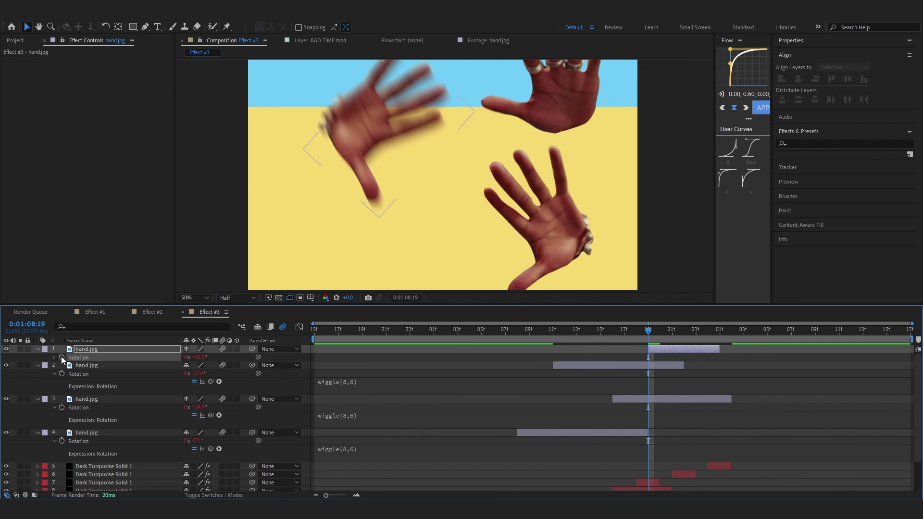
{"action": "key", "text": "ctrl+v"}
{"action": "left_click", "coordinate": [484, 393]}
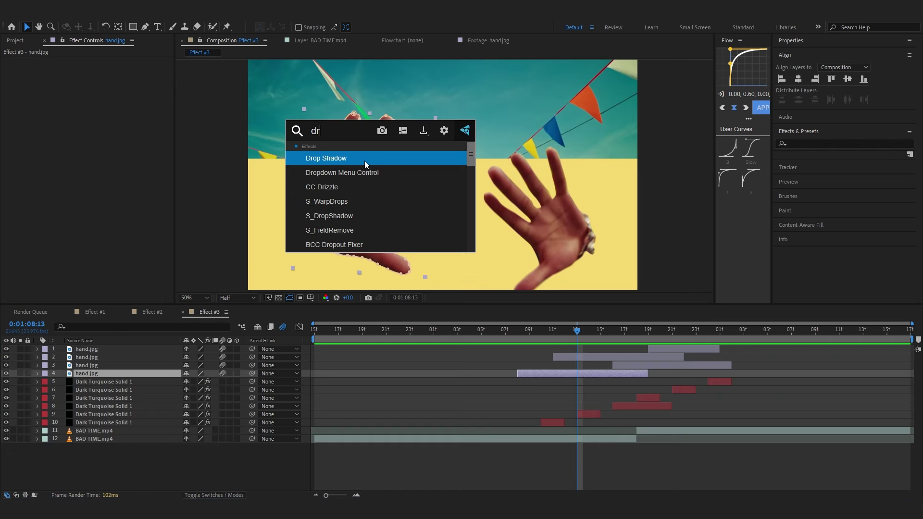
Add a soft, offset Drop Shadow to the earliest-starting hand layer and apply the same effect to the other three hand layers
{"action": "left_click", "coordinate": [364, 160]}
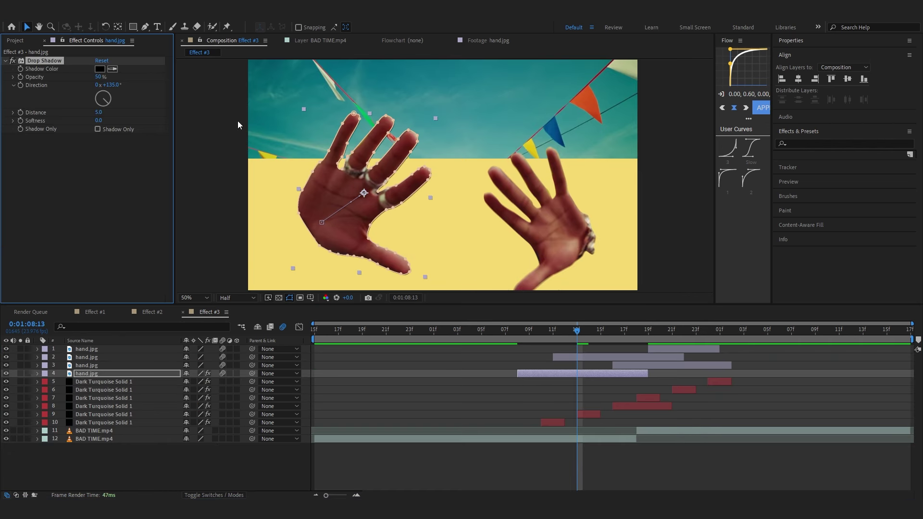
{"action": "left_click_drag", "start_coordinate": [97, 115], "coordinate": [132, 117]}
{"action": "left_click", "coordinate": [622, 364]}
{"action": "left_click", "coordinate": [598, 357]}
{"action": "left_click", "coordinate": [686, 349]}
{"action": "key", "text": "shift+Page_Down"}
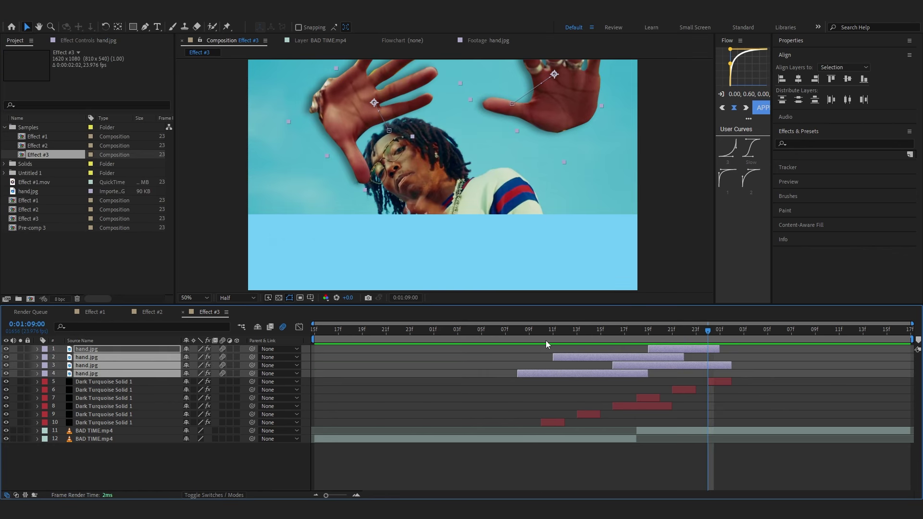
Try changing the Scale of all four hand layers together, undo the changes, and return the playhead to 0:01:08:11
{"action": "key", "text": "s"}
{"action": "mouse_move", "coordinate": [199, 408]}
{"action": "left_mouse_down"}
{"action": "mouse_move", "coordinate": [221, 408]}
{"action": "mouse_move", "coordinate": [213, 408]}
{"action": "left_mouse_up"}
{"action": "key", "text": "ctrl+z"}
{"action": "left_click", "coordinate": [231, 409]}
{"action": "key", "text": "ctrl+z"}
{"action": "left_click_drag", "start_coordinate": [706, 332], "coordinate": [545, 341]}
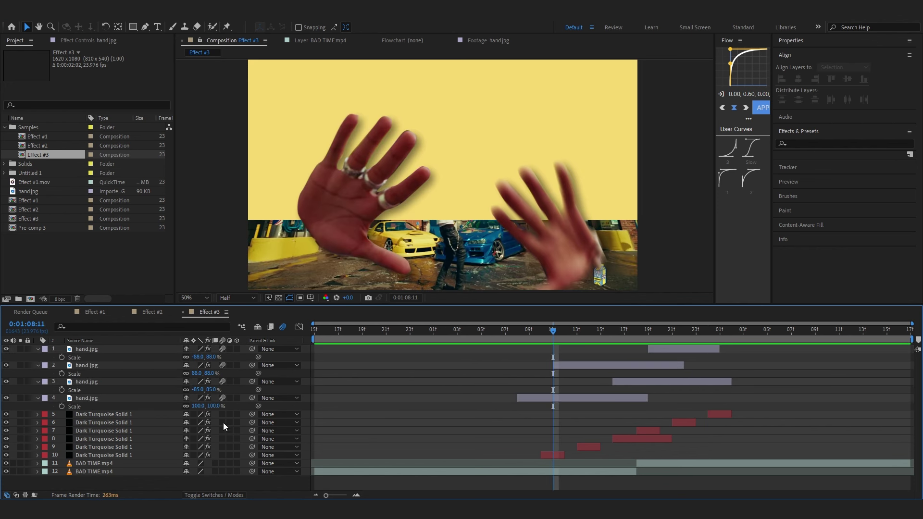
Fine-tune the Scale of the hand layers individually, checking each one at a frame where it is on screen
{"action": "left_click", "coordinate": [171, 384]}
{"action": "mouse_move", "coordinate": [201, 408]}
{"action": "left_mouse_down"}
{"action": "mouse_move", "coordinate": [211, 407]}
{"action": "mouse_move", "coordinate": [199, 397]}
{"action": "left_mouse_up"}
{"action": "mouse_move", "coordinate": [585, 332]}
{"action": "left_mouse_down"}
{"action": "mouse_move", "coordinate": [649, 330]}
{"action": "mouse_move", "coordinate": [590, 333]}
{"action": "left_mouse_up"}
{"action": "left_click", "coordinate": [591, 365]}
{"action": "key", "text": "s"}
{"action": "key", "text": "s"}
{"action": "mouse_move", "coordinate": [201, 376]}
{"action": "left_mouse_down"}
{"action": "mouse_move", "coordinate": [194, 378]}
{"action": "mouse_move", "coordinate": [210, 379]}
{"action": "mouse_move", "coordinate": [195, 358]}
{"action": "left_mouse_up"}
{"action": "left_click", "coordinate": [673, 350]}
{"action": "left_click", "coordinate": [683, 337]}
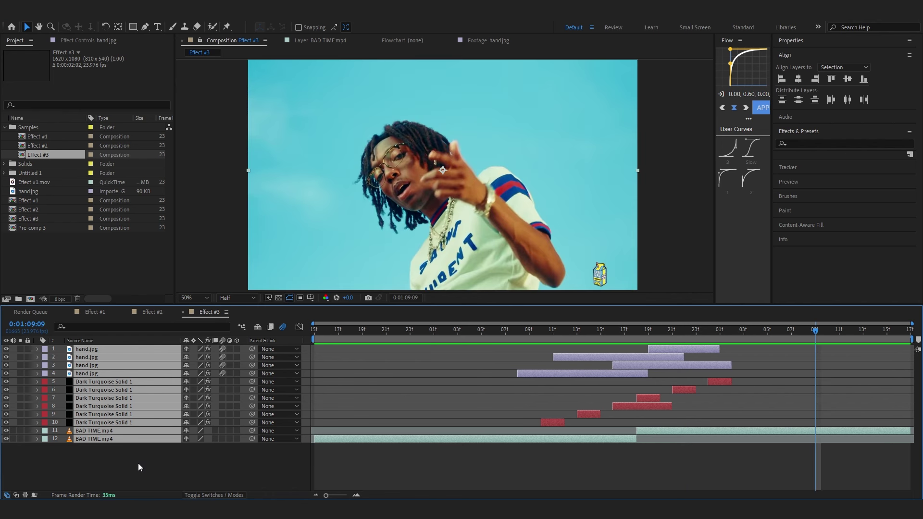
Pre-compose all layers as Pre-comp 4, moving all attributes into it and adjusting its duration to the layers' time span
{"action": "right_click", "coordinate": [91, 400]}
{"action": "left_click", "coordinate": [121, 338]}
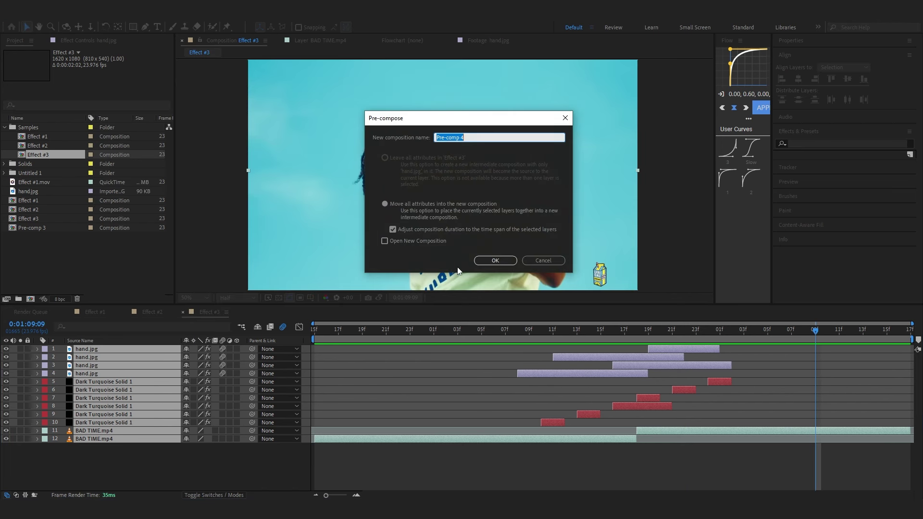
{"action": "left_click", "coordinate": [490, 259]}
Split the Pre-comp 4 layer at 0:01:08:05 and again at 0:01:09:03 to isolate the effect section
{"action": "mouse_move", "coordinate": [485, 339]}
{"action": "left_mouse_down"}
{"action": "mouse_move", "coordinate": [544, 339]}
{"action": "mouse_move", "coordinate": [486, 345]}
{"action": "left_mouse_up"}
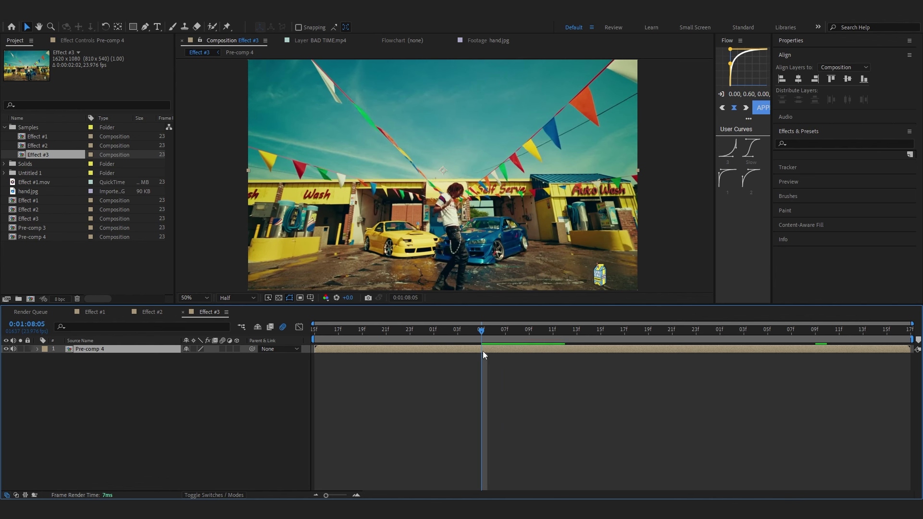
{"action": "key", "text": "ctrl+shift+d"}
{"action": "left_click_drag", "start_coordinate": [483, 350], "coordinate": [756, 362]}
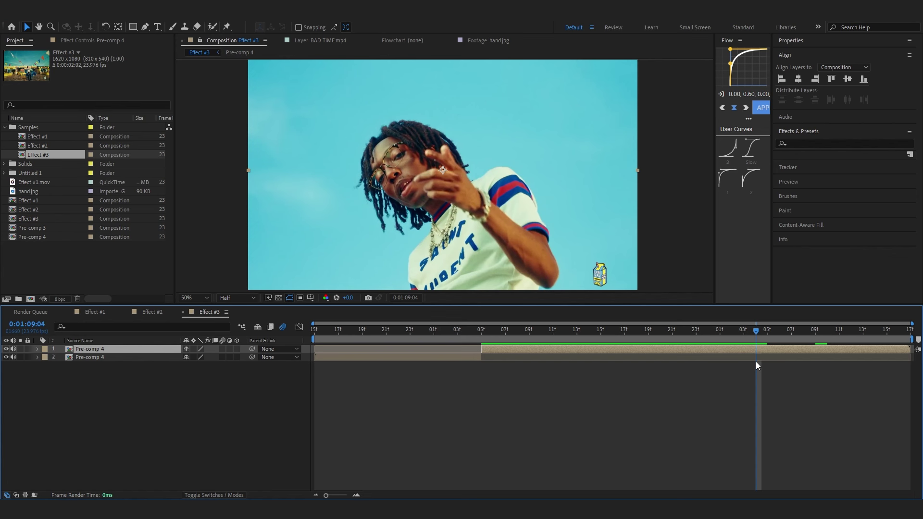
{"action": "left_click_drag", "start_coordinate": [738, 336], "coordinate": [743, 336]}
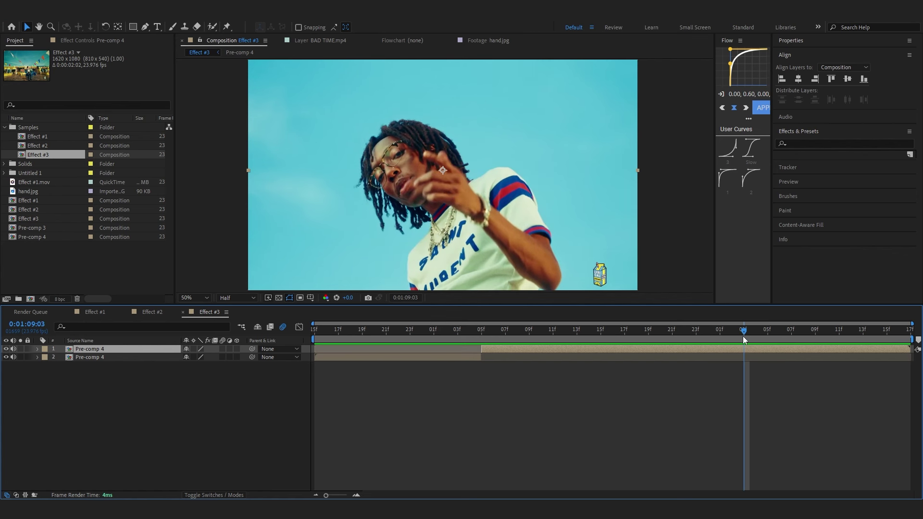
{"action": "key", "text": "ctrl+shift+d"}
Open the Shake Sauce 2 extension at 0:01:08:06 and apply its constant Shaky Hands preset to the middle Pre-comp 4 segment
{"action": "key", "text": "Page_Up"}
{"action": "key", "text": "Page_Up"}
{"action": "key", "text": "Page_Up"}
{"action": "key", "text": "Page_Up"}
{"action": "key", "text": "Page_Up"}
{"action": "key", "text": "Page_Up"}
{"action": "key", "text": "Page_Up"}
{"action": "key", "text": "Page_Up"}
{"action": "key", "text": "Page_Up"}
{"action": "key", "text": "Page_Up"}
{"action": "key", "text": "Page_Up"}
{"action": "key", "text": "Page_Up"}
{"action": "key", "text": "Page_Up"}
{"action": "key", "text": "Page_Up"}
{"action": "key", "text": "Page_Up"}
{"action": "key", "text": "Page_Up"}
{"action": "key", "text": "Page_Up"}
{"action": "key", "text": "Page_Up"}
{"action": "key", "text": "Page_Up"}
{"action": "key", "text": "Page_Up"}
{"action": "left_click", "coordinate": [197, 9]}
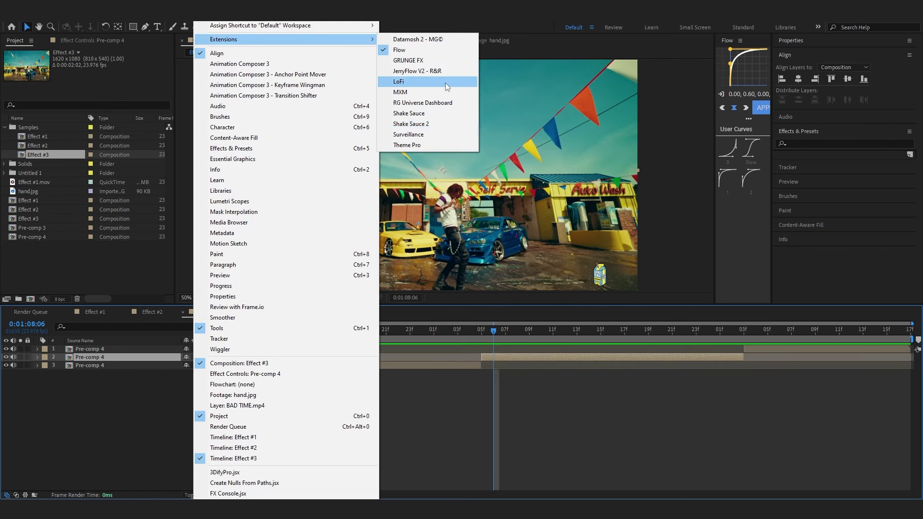
{"action": "left_click", "coordinate": [425, 117]}
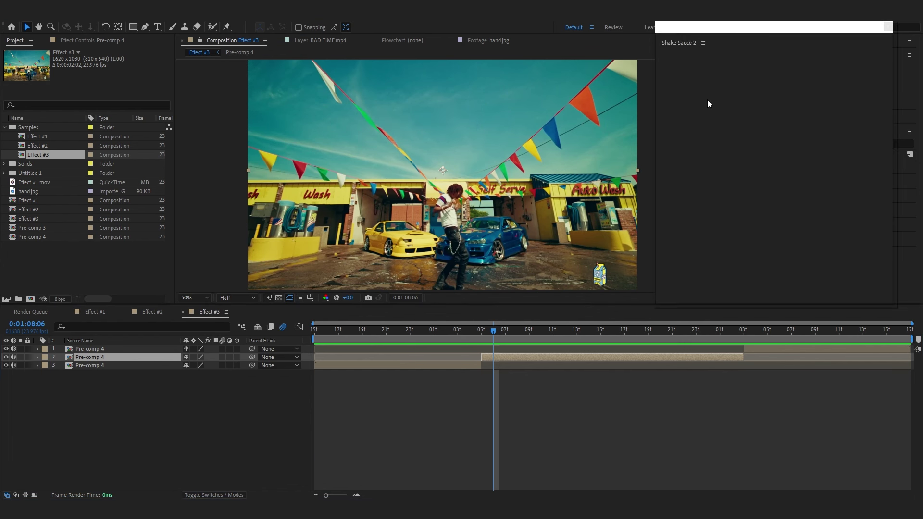
{"action": "left_click", "coordinate": [818, 155]}
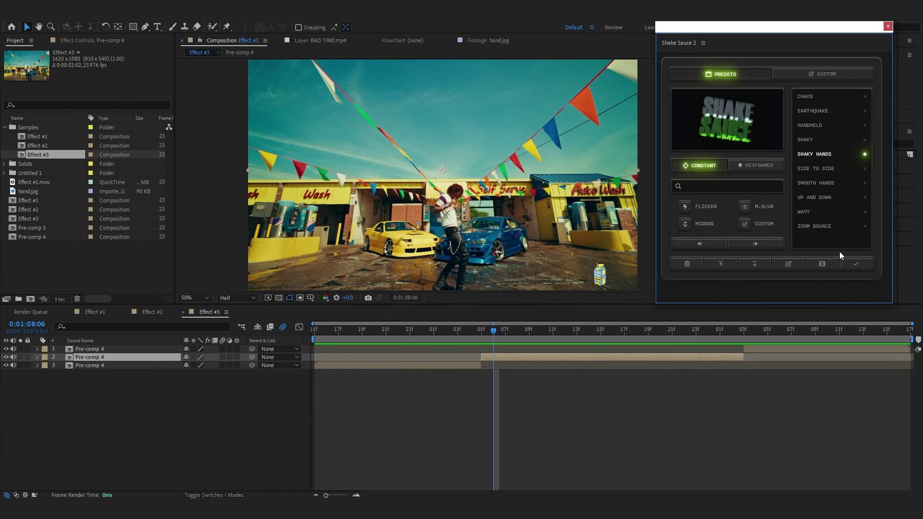
{"action": "left_click", "coordinate": [856, 264]}
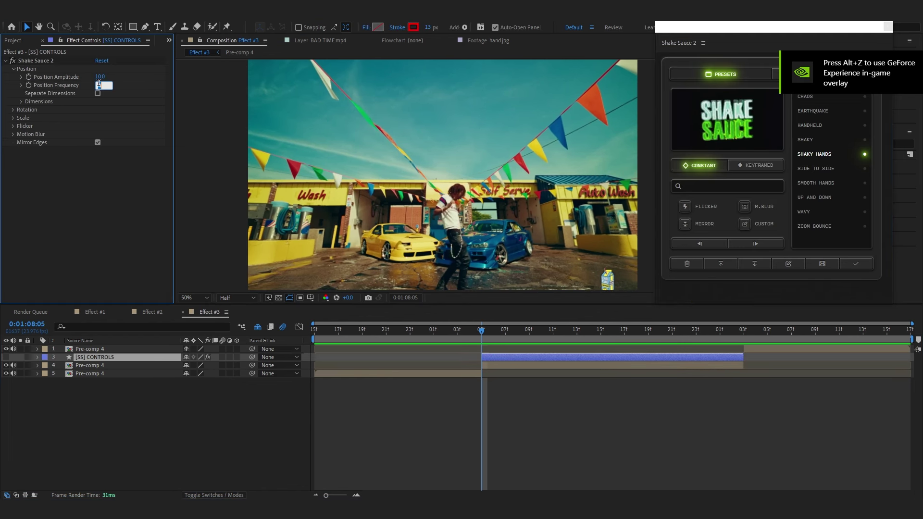
Set the shake's Position Frequency to 8 and keyframe Master Scale from 100% at 0:01:08:05 to 105% at 0:01:08:10
{"action": "left_click", "coordinate": [13, 118]}
{"action": "left_click", "coordinate": [28, 126]}
{"action": "key", "text": "u"}
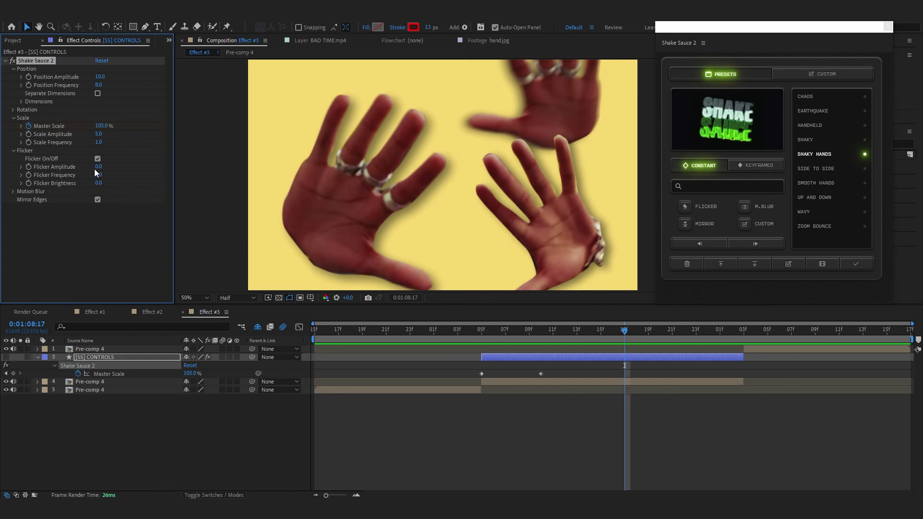
Set Flicker Amplitude to 2 and Flicker Frequency to 11, preview from 0:01:08:04, and close the Shake Sauce 2 window
{"action": "left_click", "coordinate": [98, 167]}
{"action": "type", "text": "2"}
{"action": "key", "text": "Return"}
{"action": "left_click", "coordinate": [100, 175]}
{"action": "type", "text": "11"}
{"action": "key", "text": "Return"}
{"action": "left_click", "coordinate": [469, 330]}
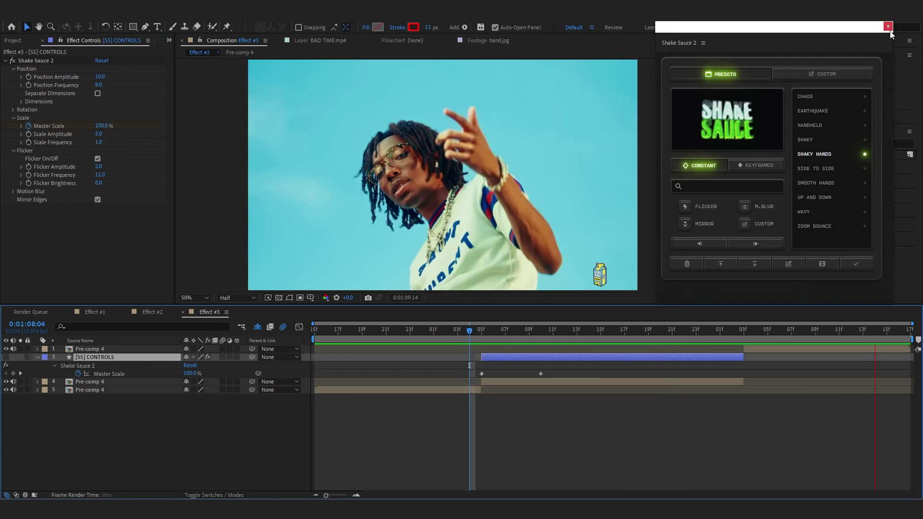
{"action": "left_click", "coordinate": [889, 27]}
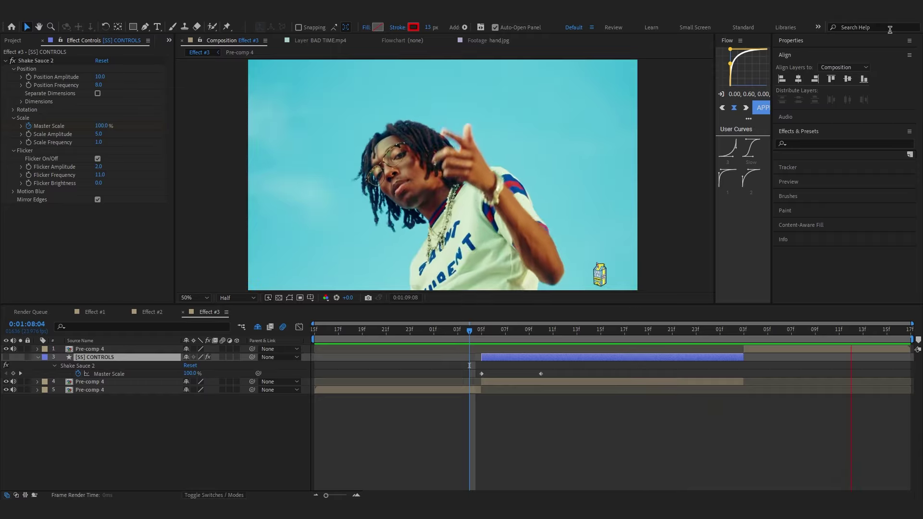